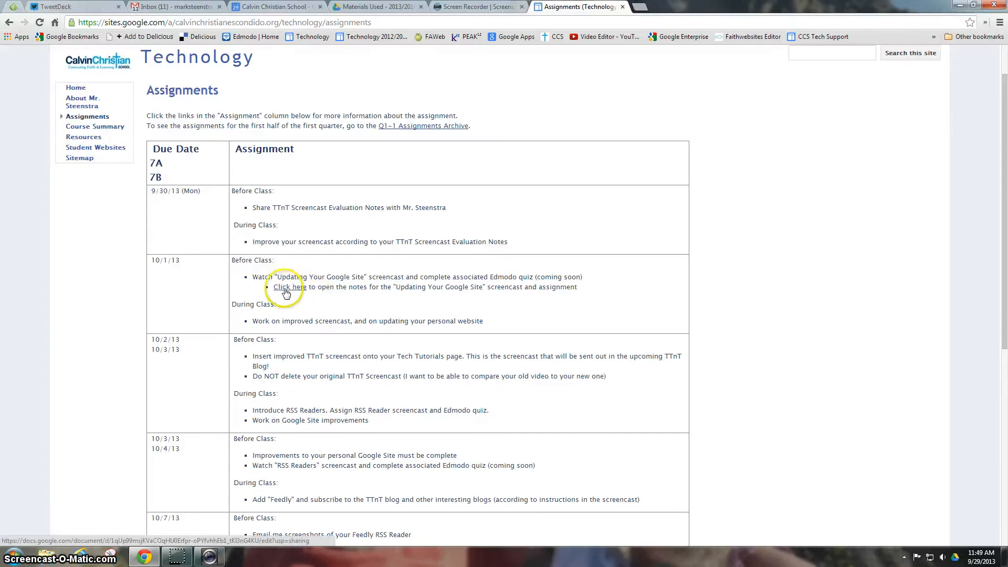
Open the notes for the "Updating Your Google Site" assignment due 10/1/13 and skim the listed details
left_click_drag(286, 293, 294, 293)
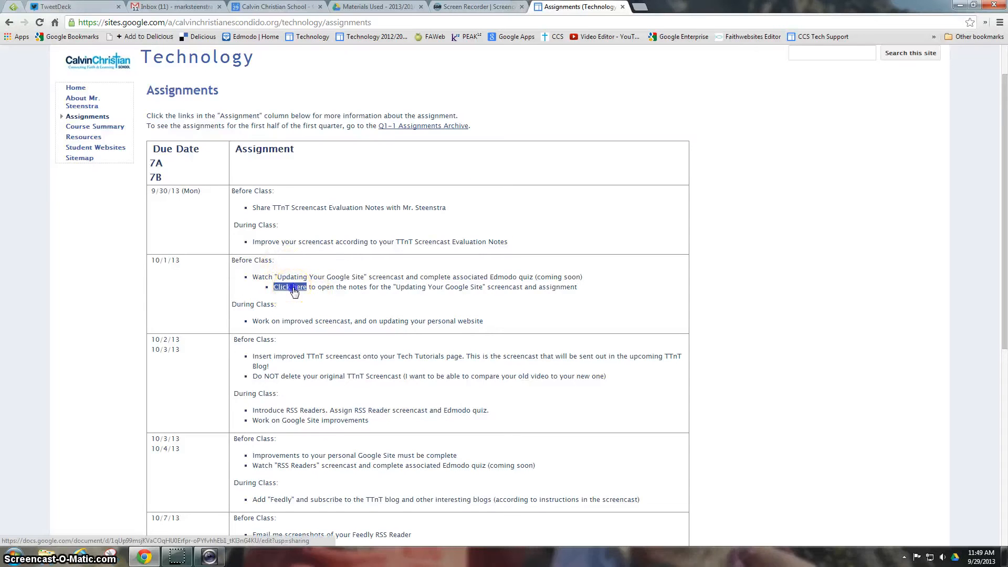
left_click(294, 292)
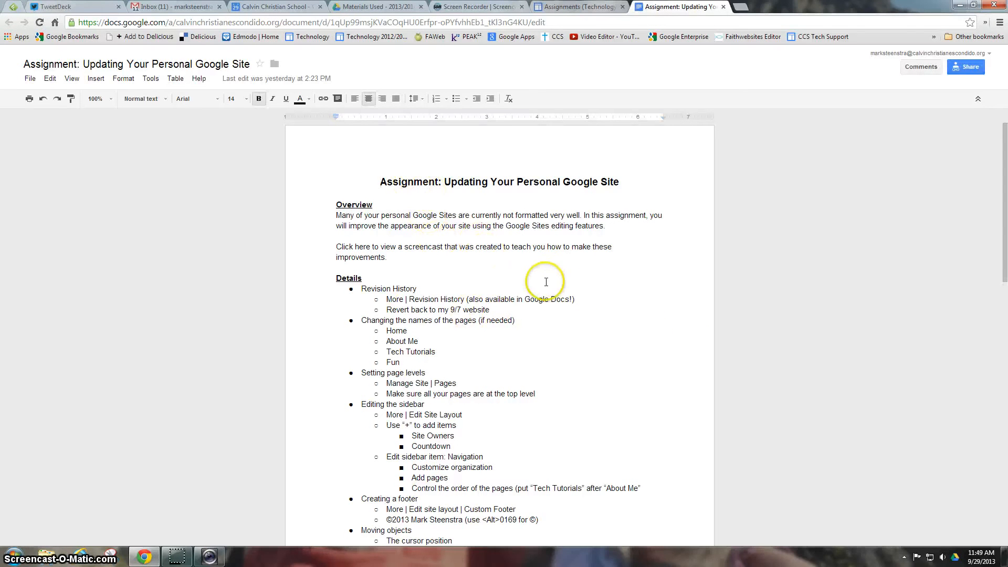
scroll(517, 286, "down", 2)
scroll(520, 286, "down", 8)
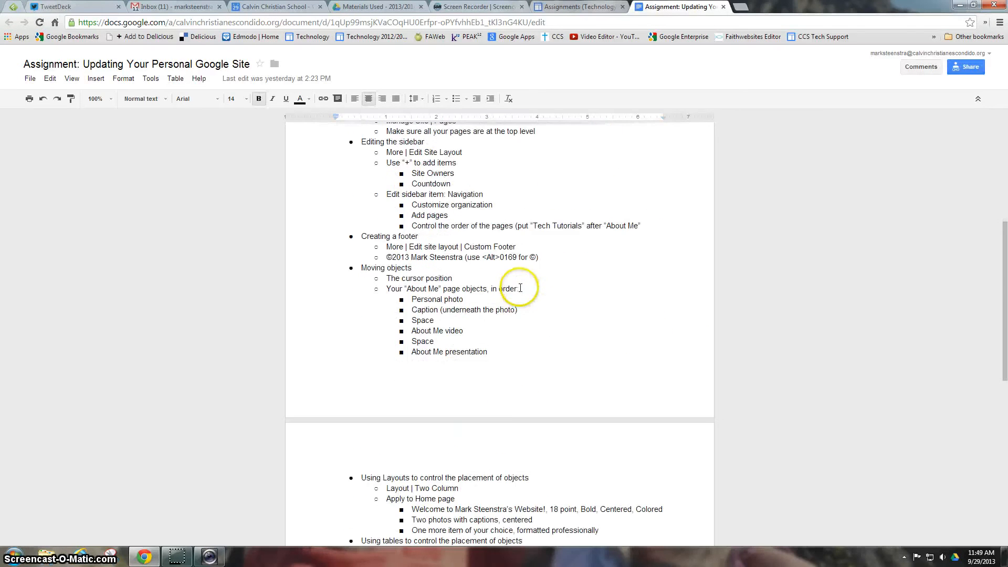
scroll(520, 288, "up", 4)
scroll(520, 288, "up", 5)
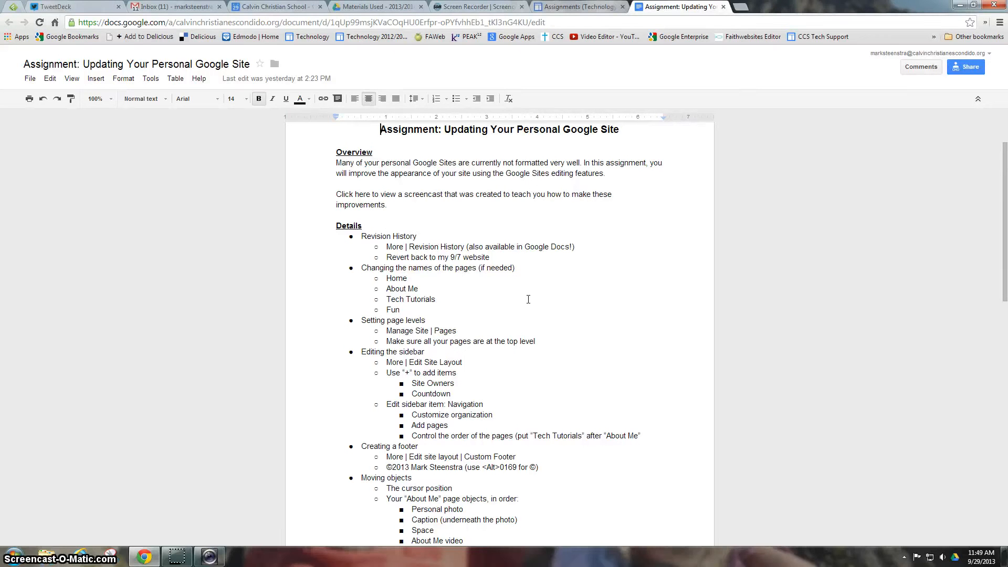
Go back to the class Assignments page and open the teacher's personal website from the Student Websites page
left_click(573, 9)
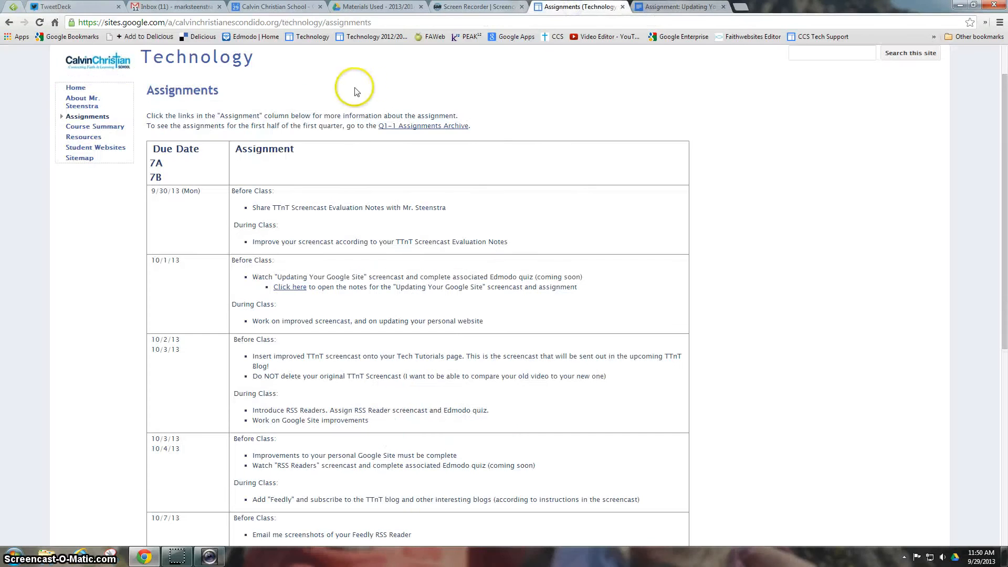
left_click(90, 149)
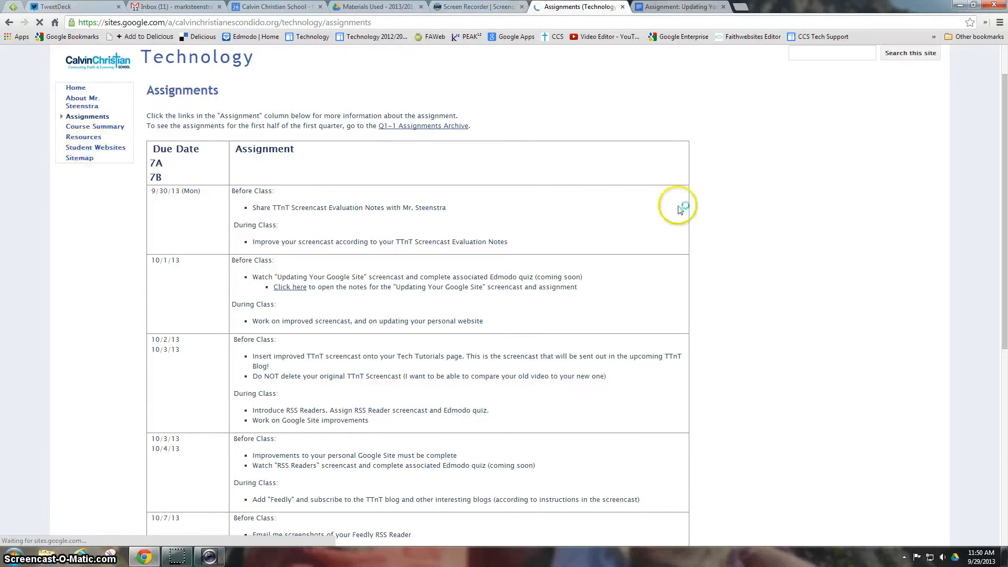
scroll(769, 245, "down", 2)
left_click(181, 389)
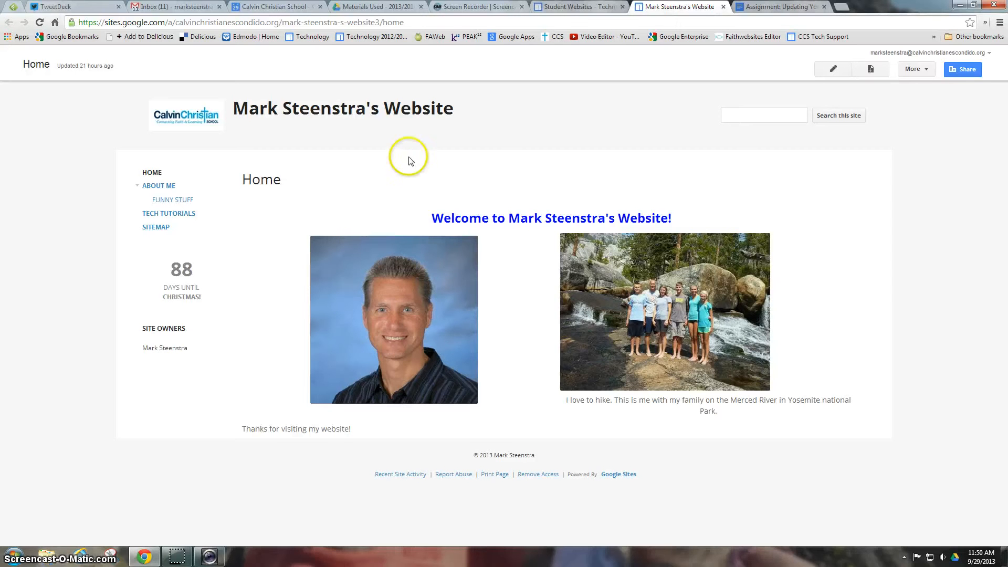
Revert the Home page to Version 2 of Sep 7, 2013, 2:53 PM in its revision history
left_click(926, 70)
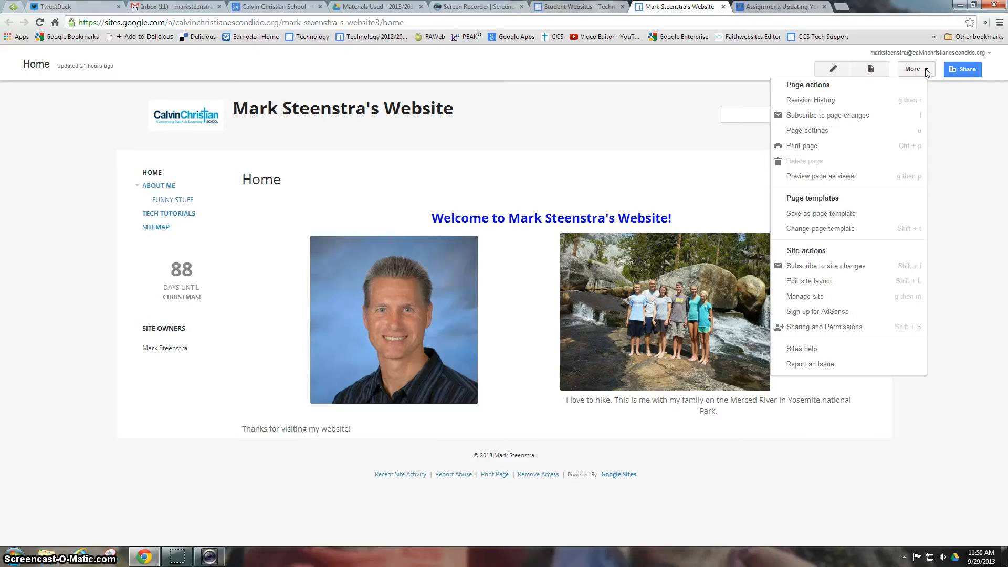
left_click(799, 105)
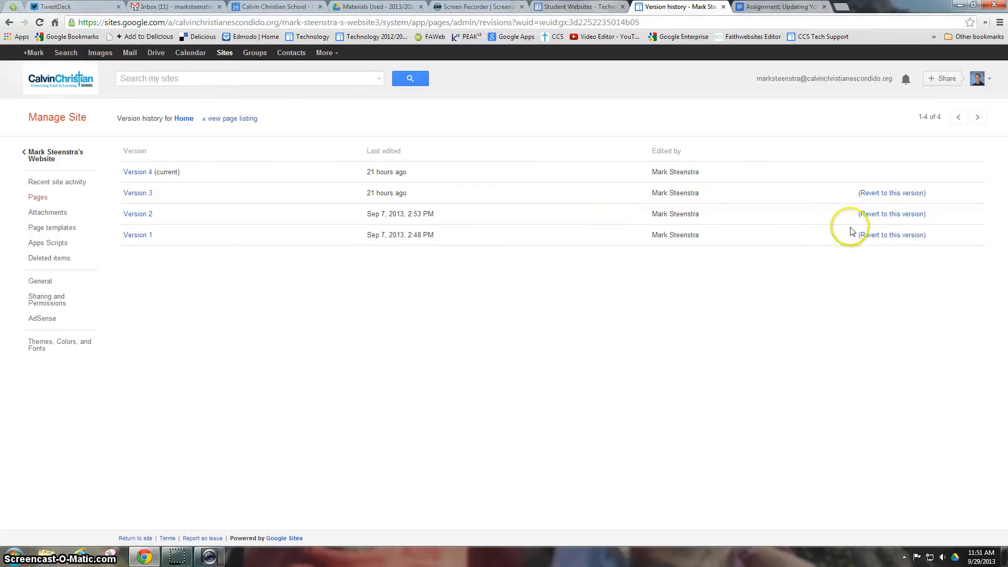
left_click(884, 215)
left_click(885, 216)
left_click(888, 217)
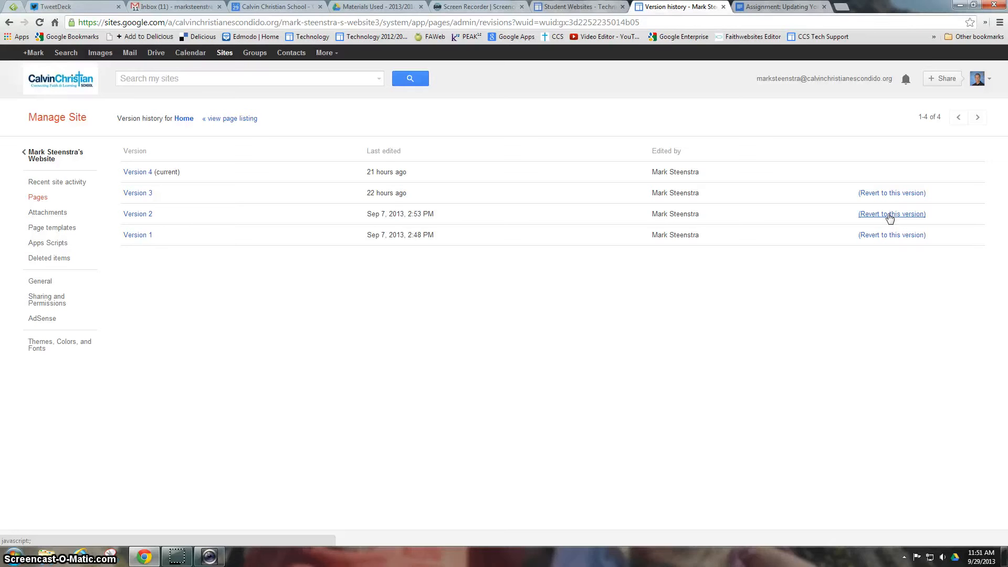
left_click(889, 215)
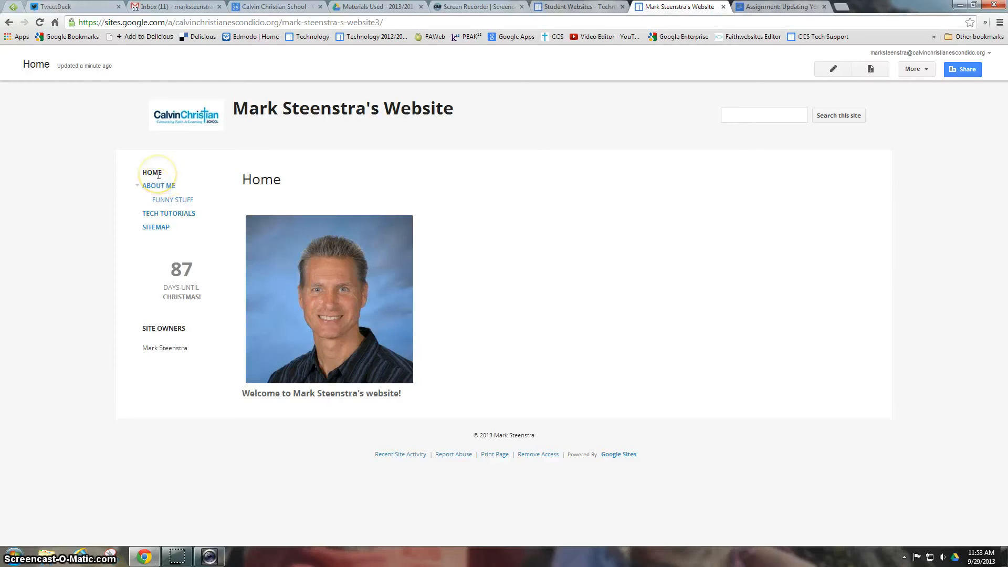
Rename the Funny Stuff page to "Fun" and save the page
left_click(172, 203)
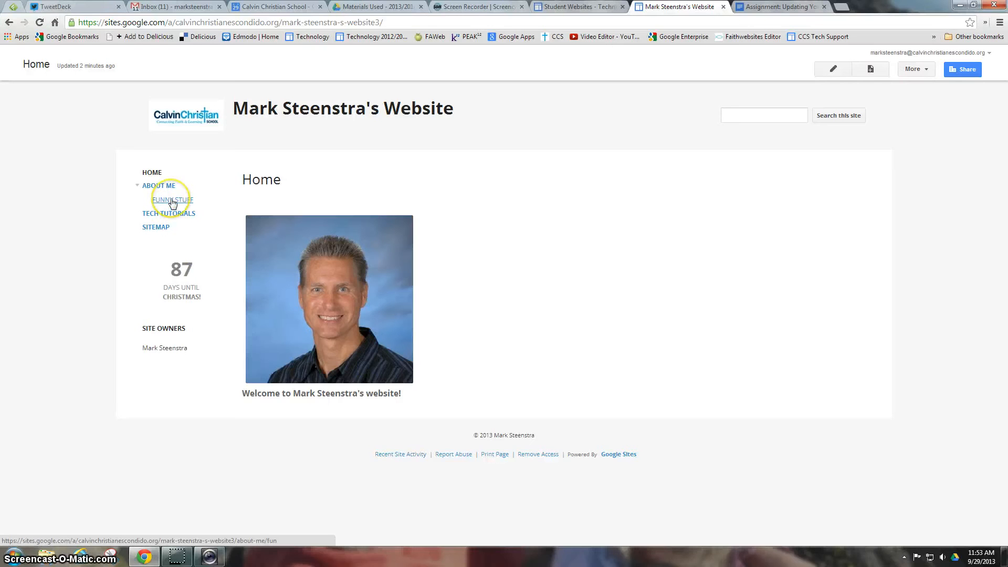
left_click(173, 202)
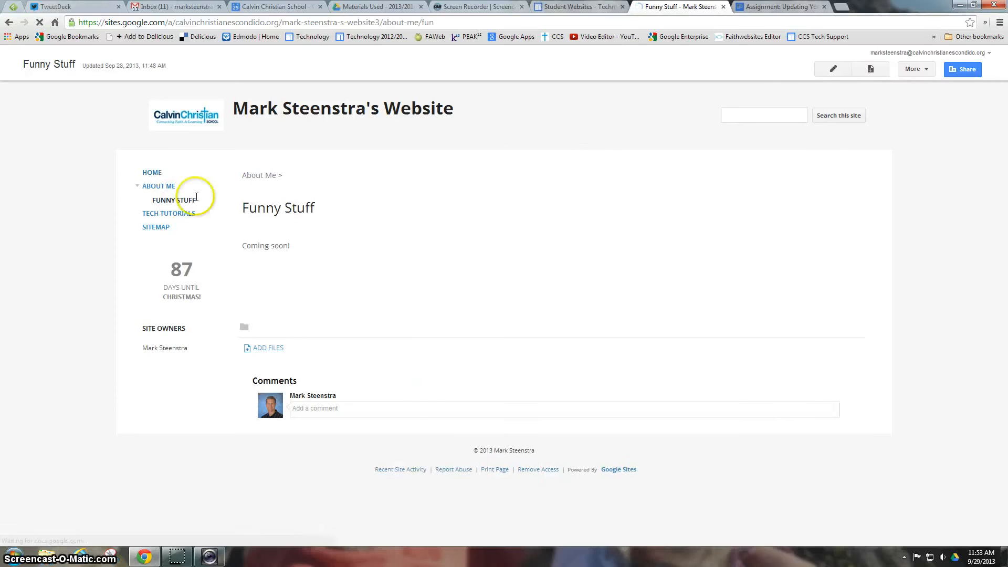
left_click(829, 70)
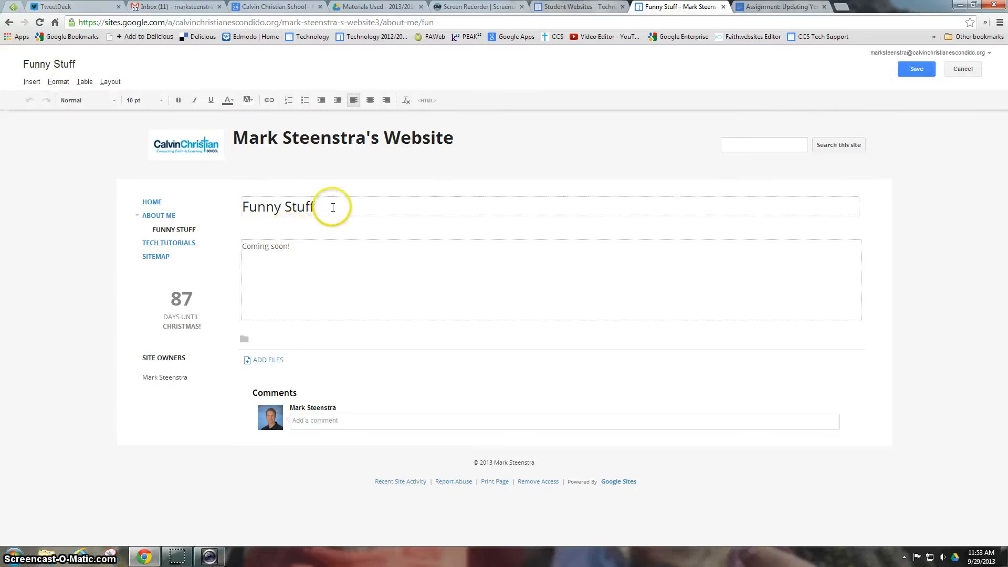
left_click(332, 206)
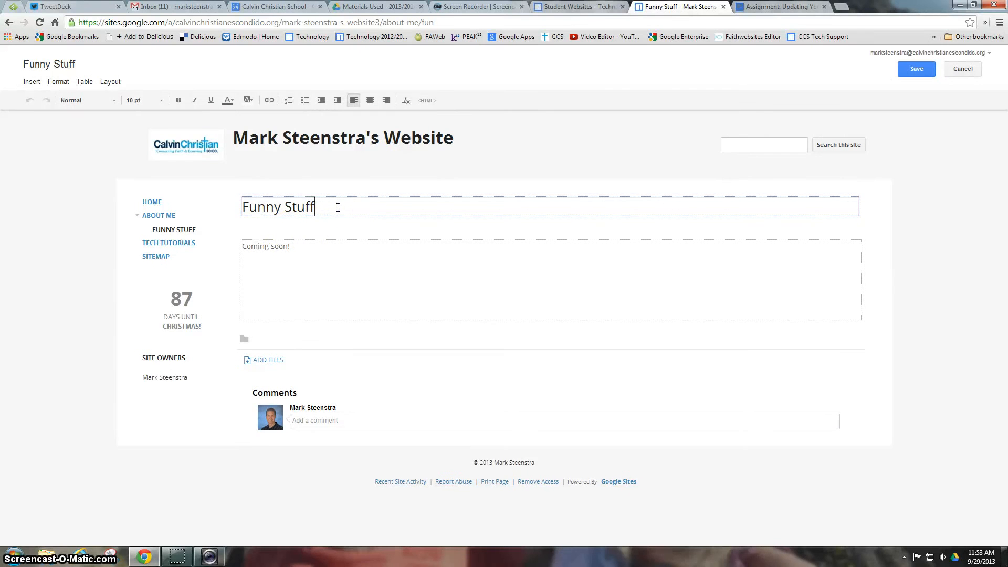
key("BackSpace")
key("BackSpace")
key("BackSpace")
key("BackSpace")
key("BackSpace")
key("BackSpace")
key("BackSpace")
key("BackSpace")
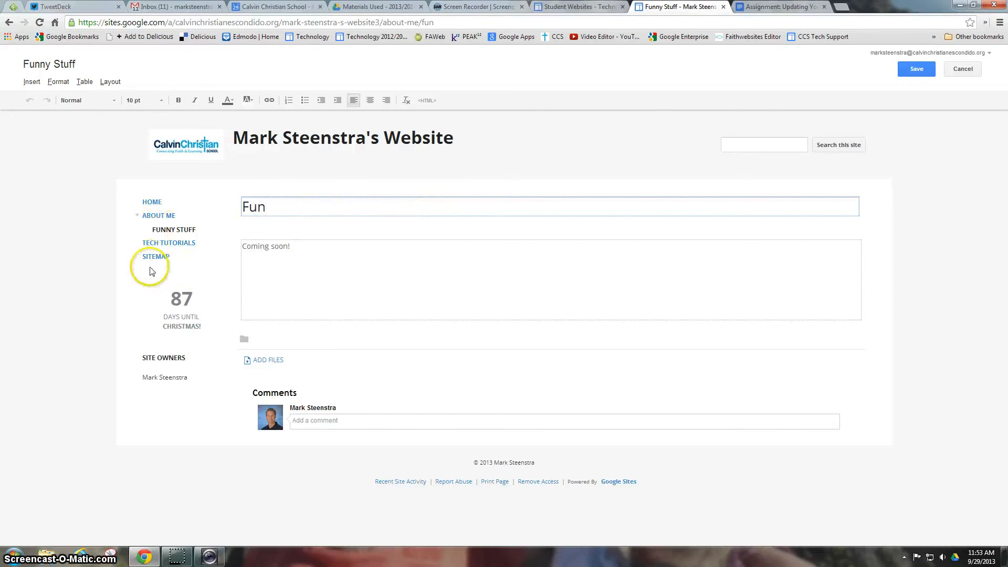
left_click(917, 73)
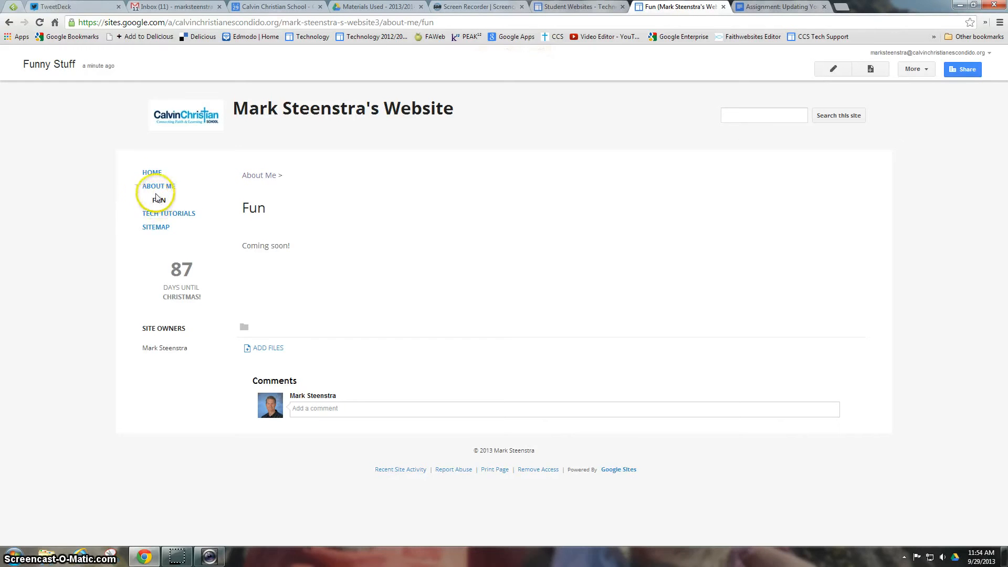
Move the Fun page out from under About Me to the site's top level and return to the website
left_click(138, 189)
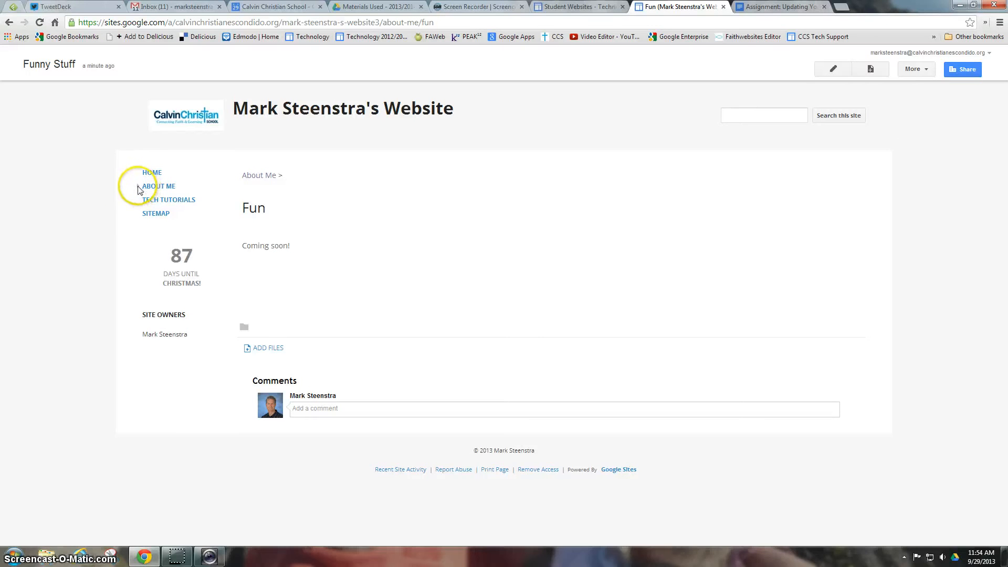
left_click(139, 187)
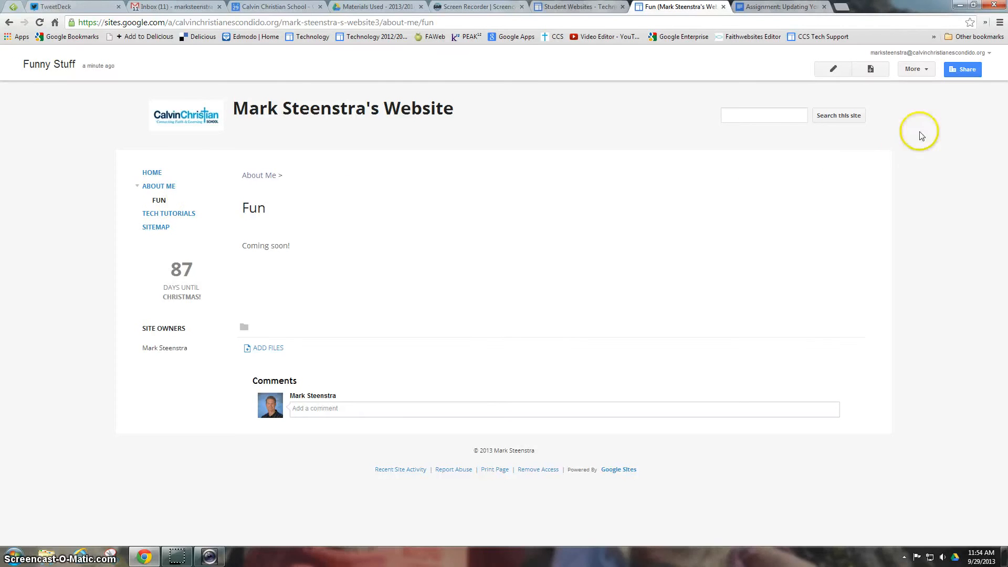
left_click(927, 71)
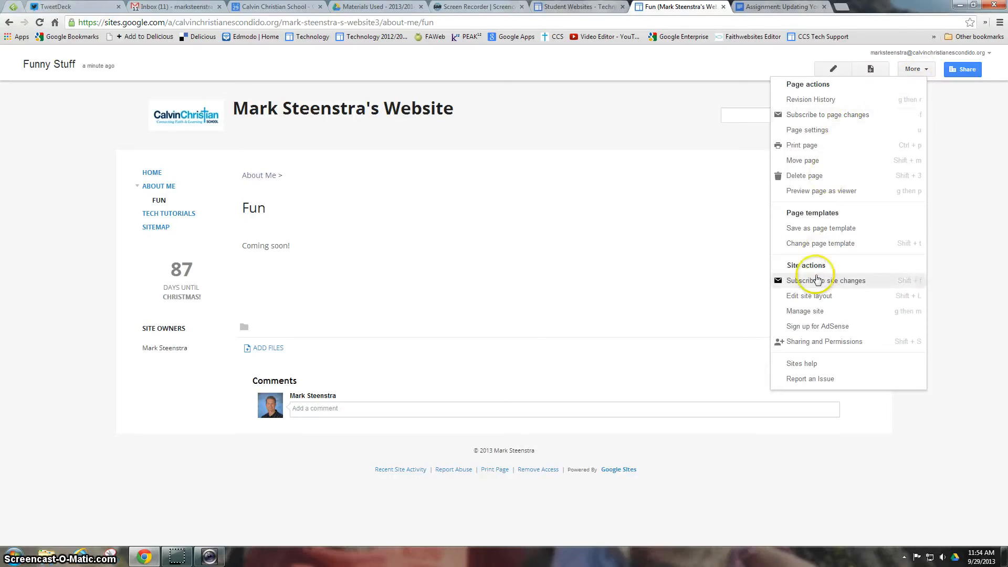
left_click(815, 312)
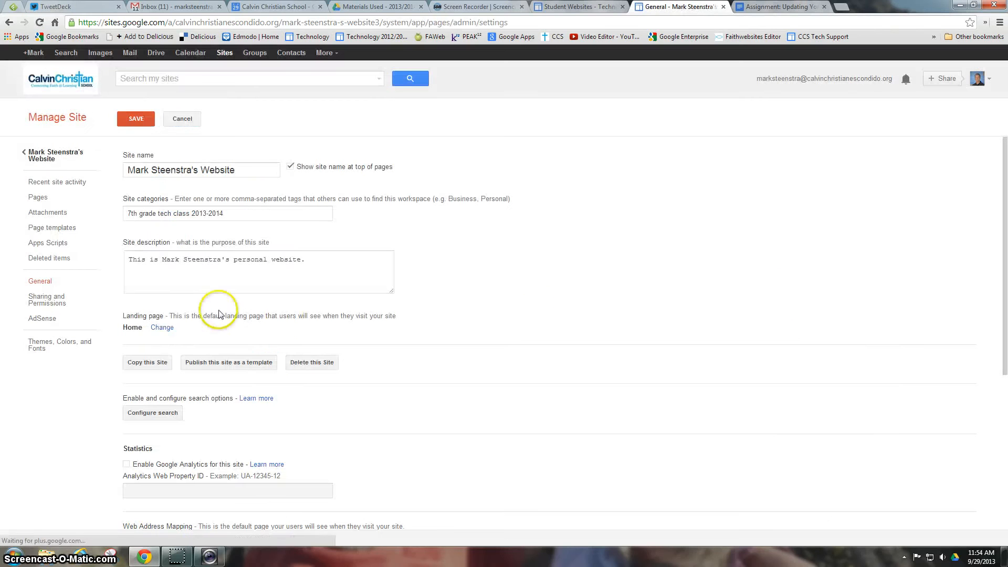
left_click(37, 199)
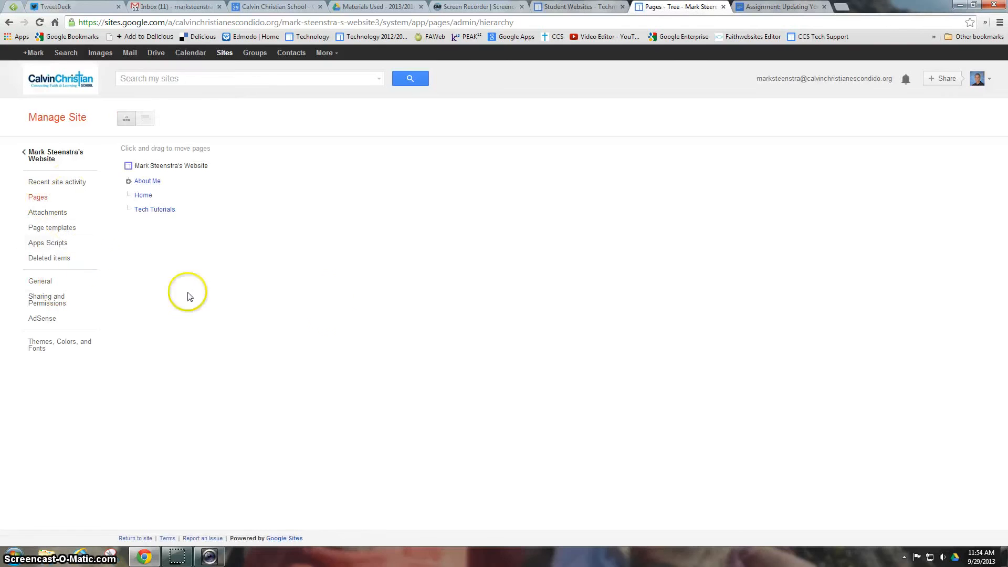
left_click(128, 181)
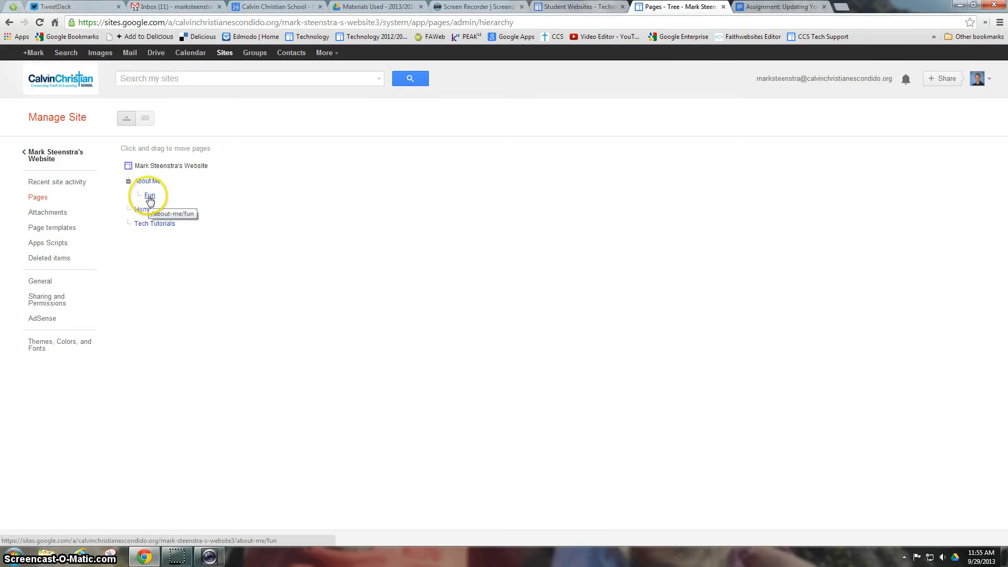
left_click_drag(150, 198, 143, 169)
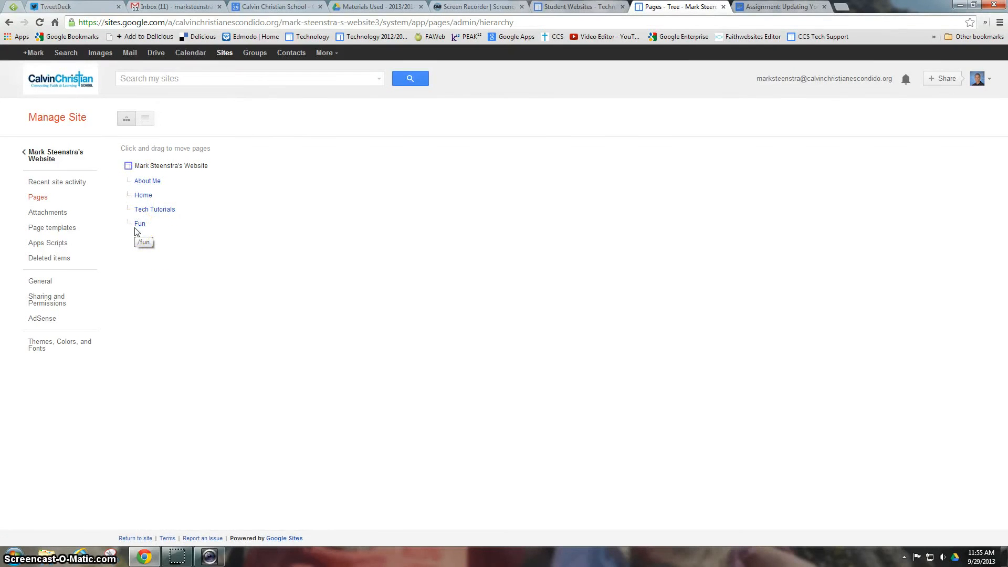
left_click(32, 153)
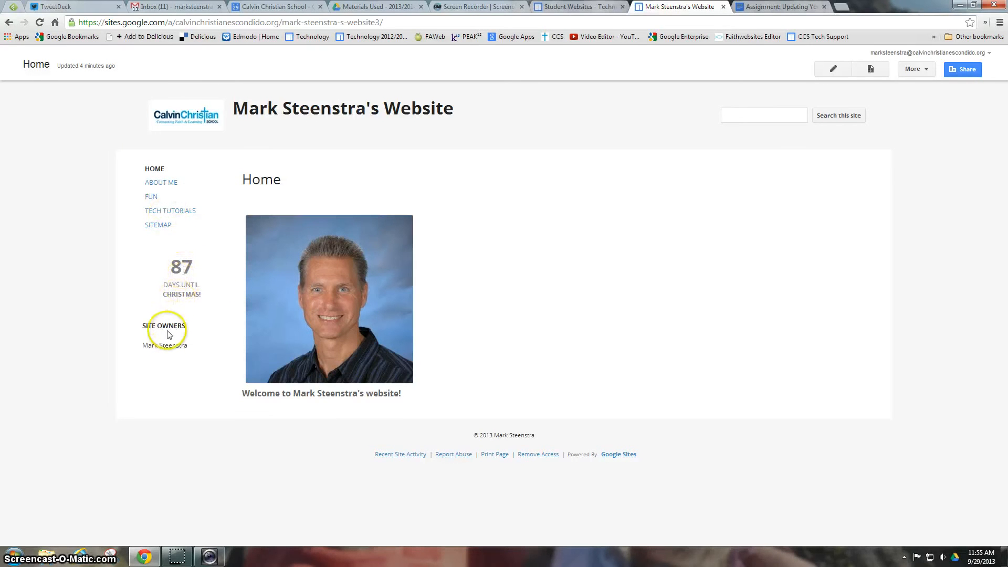
Delete the Countdown and Site owners items from the sidebar in the site layout
left_click(922, 71)
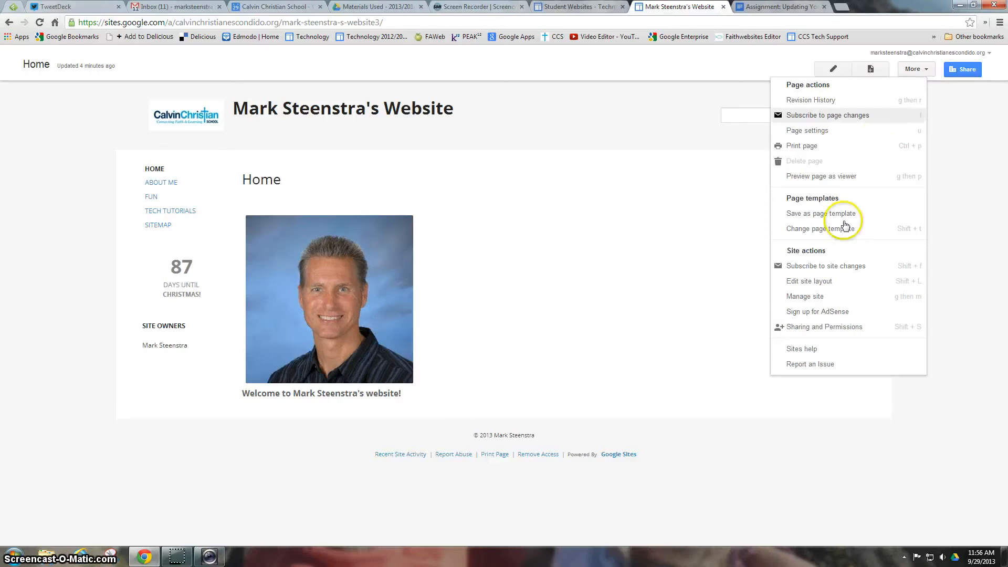
left_click(818, 283)
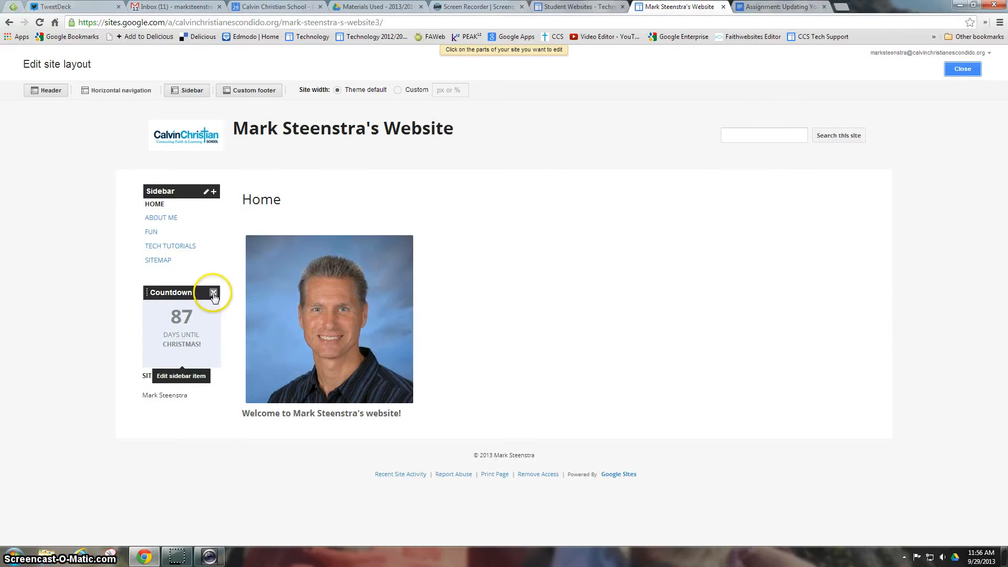
left_click(214, 293)
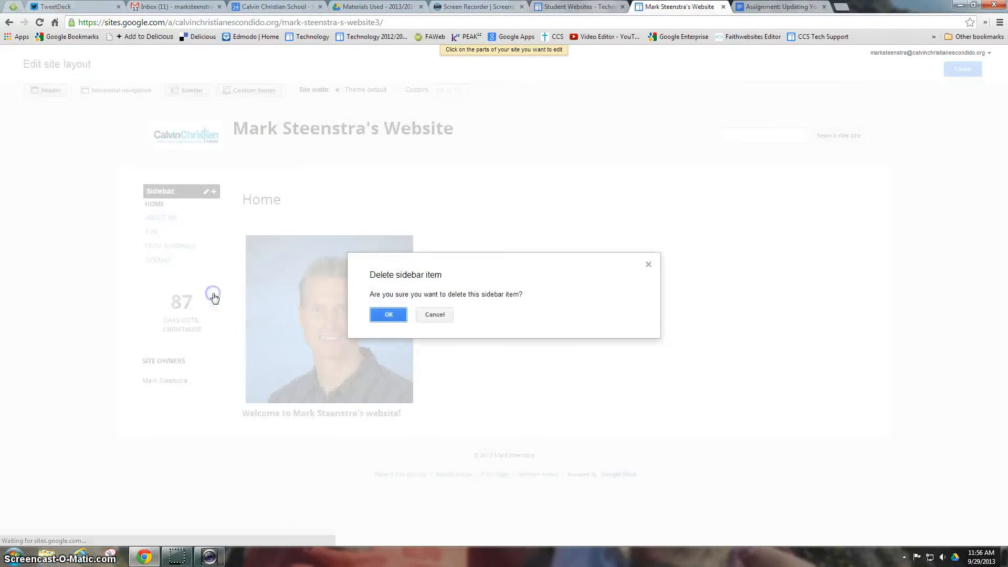
left_click(387, 315)
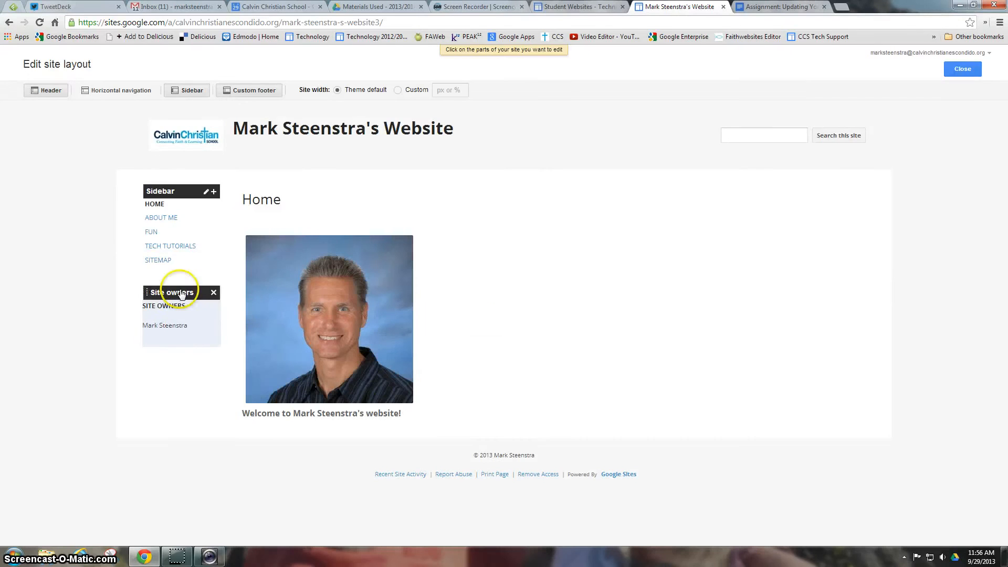
left_click(213, 293)
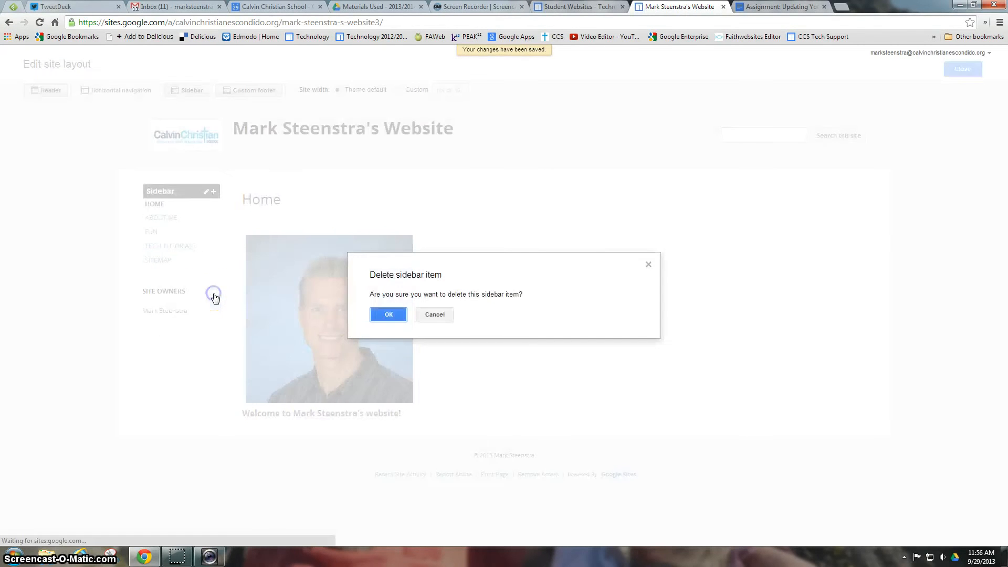
left_click(391, 315)
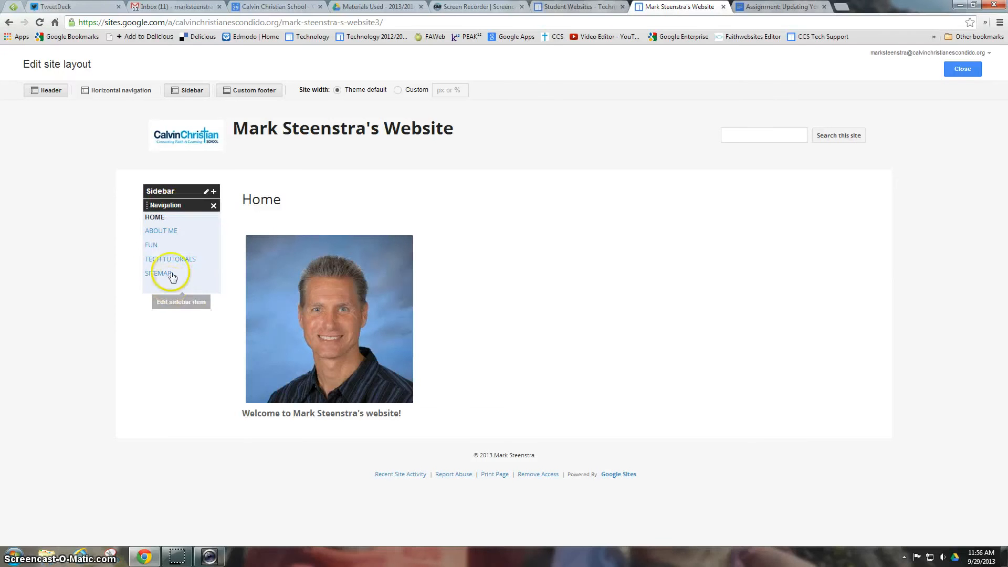
Turn off automatic organization for the sidebar navigation and remove Fun and Tech Tutorials from its page list
left_click(183, 250)
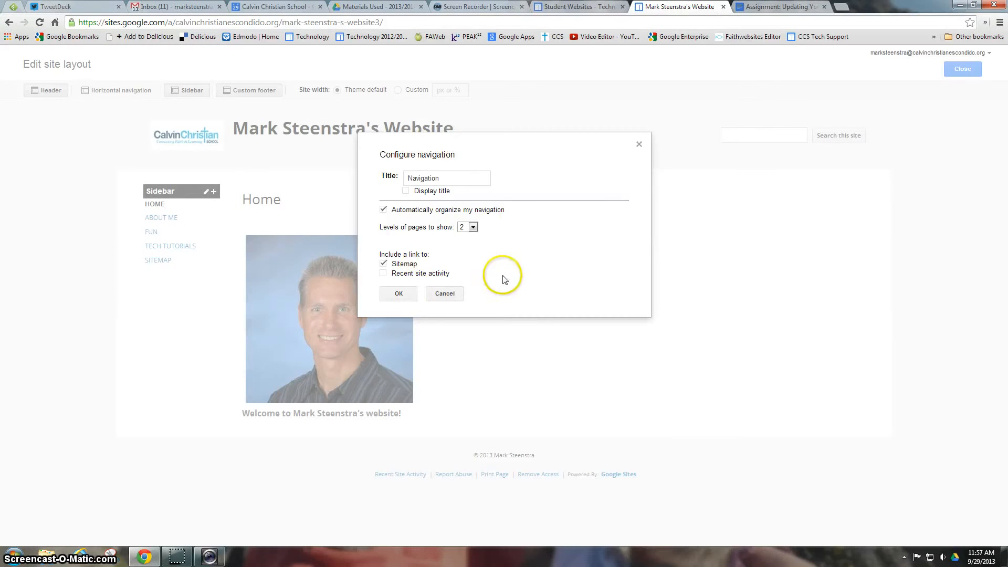
left_click(383, 209)
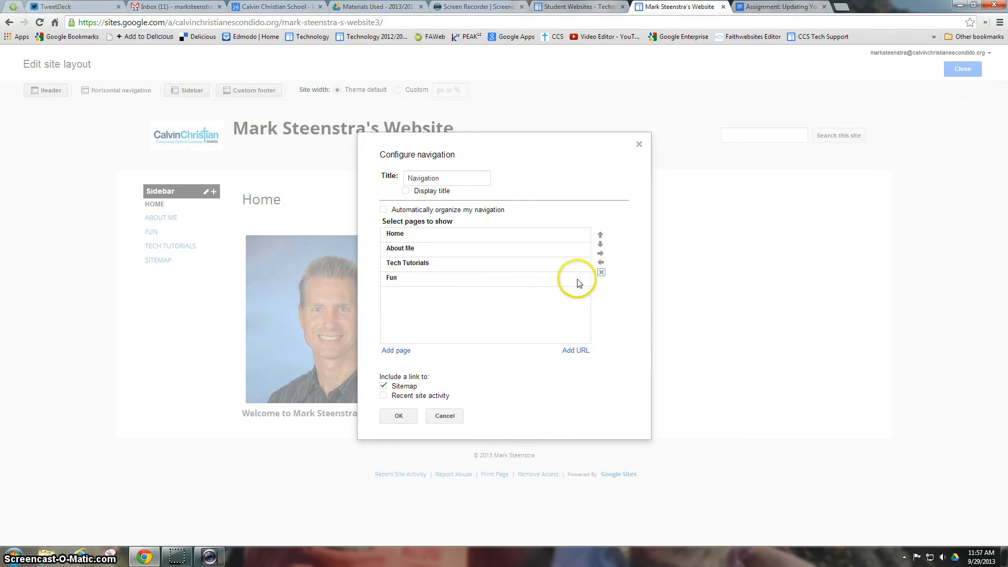
left_click(507, 282)
left_click(601, 274)
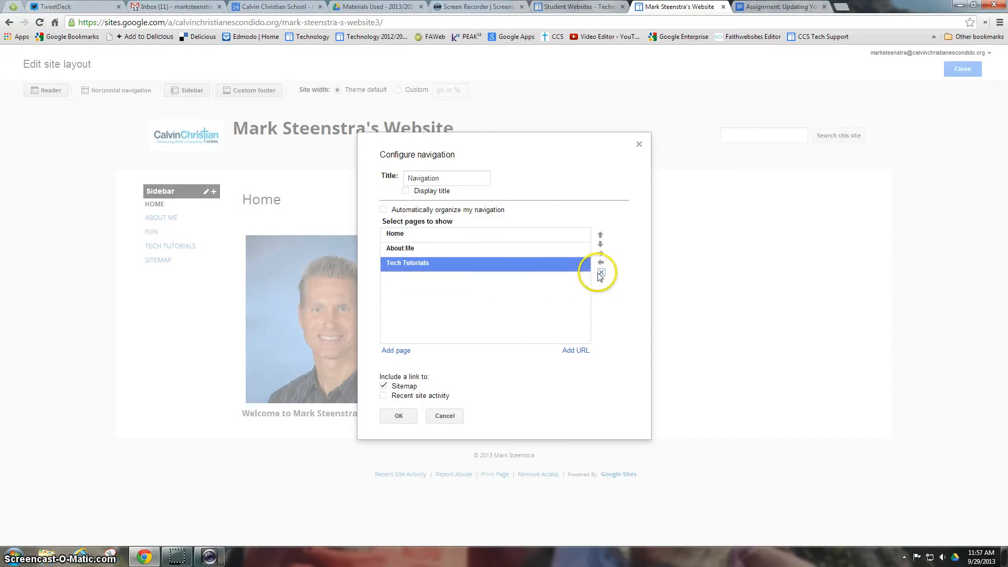
left_click(601, 273)
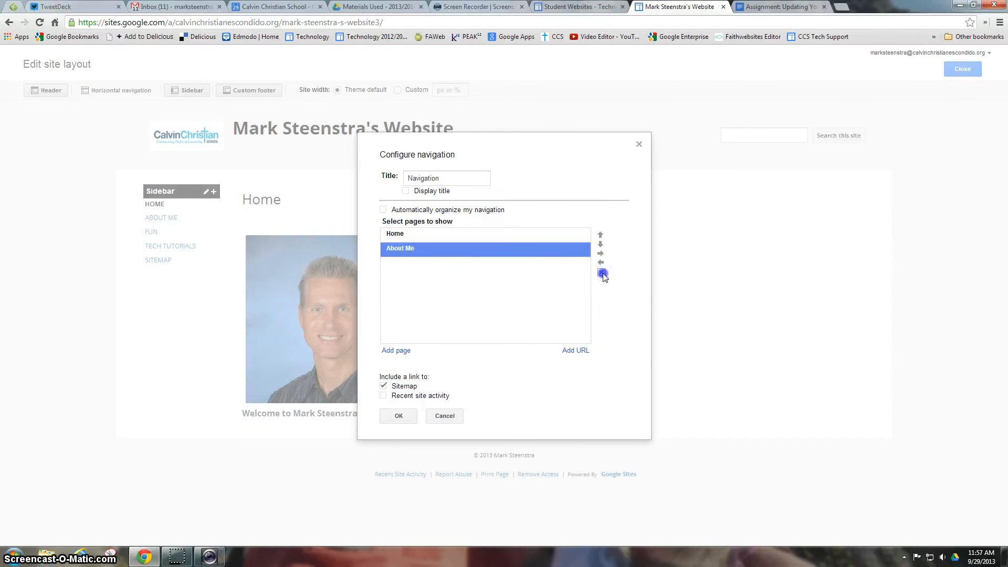
Remove the remaining About Me and Home entries from the navigation page list and add the Home page back
left_click(601, 273)
left_click(601, 273)
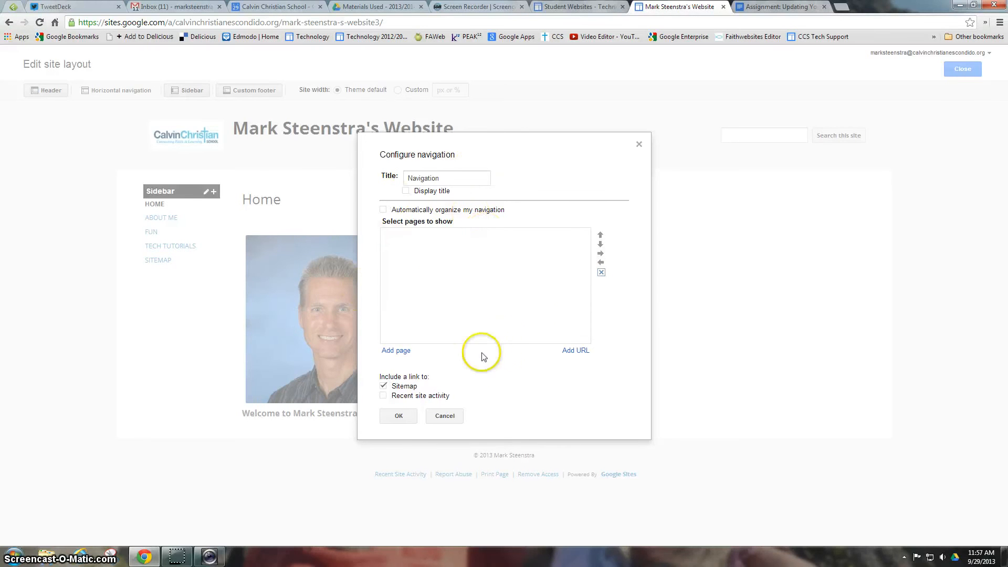
left_click(397, 351)
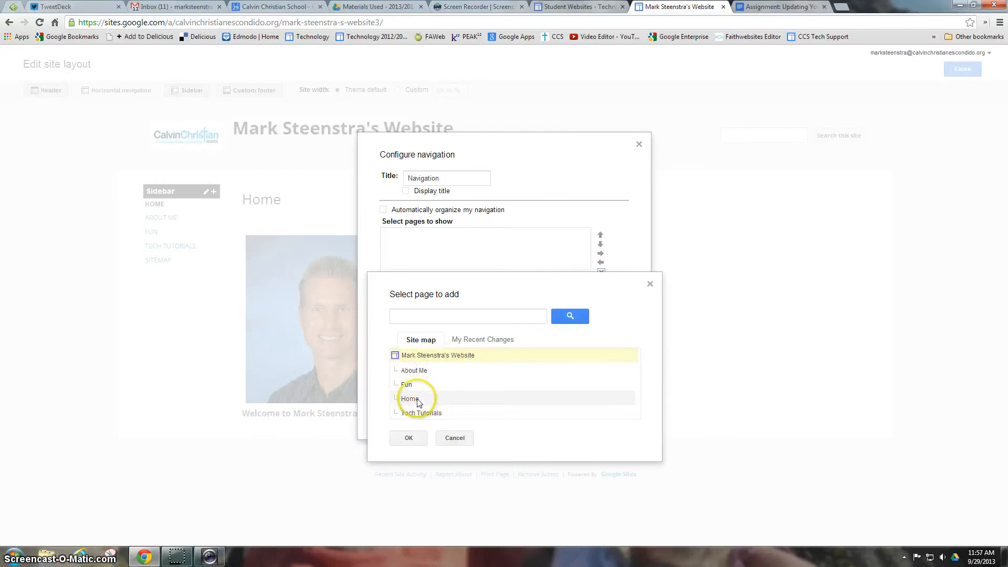
left_click(411, 399)
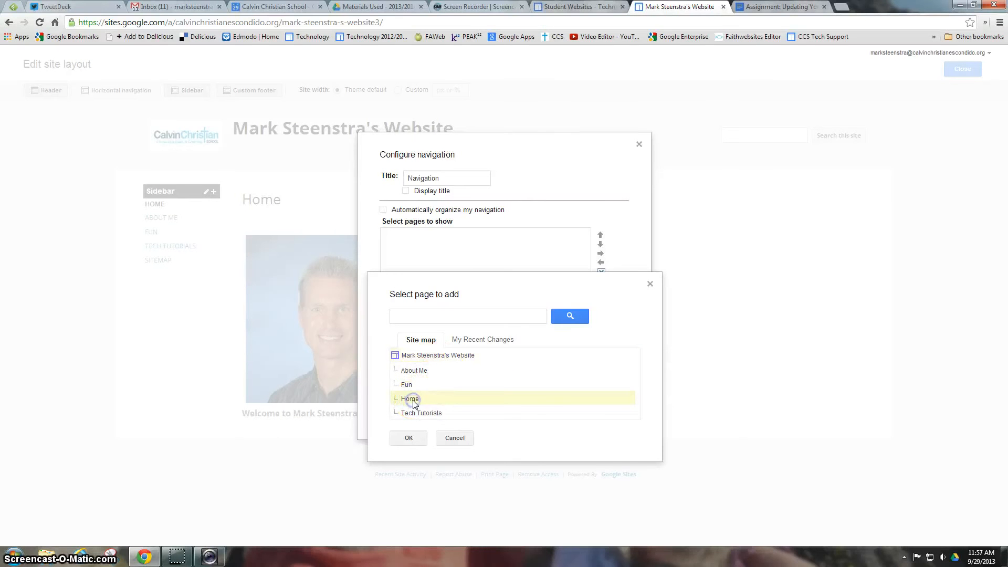
left_click(408, 438)
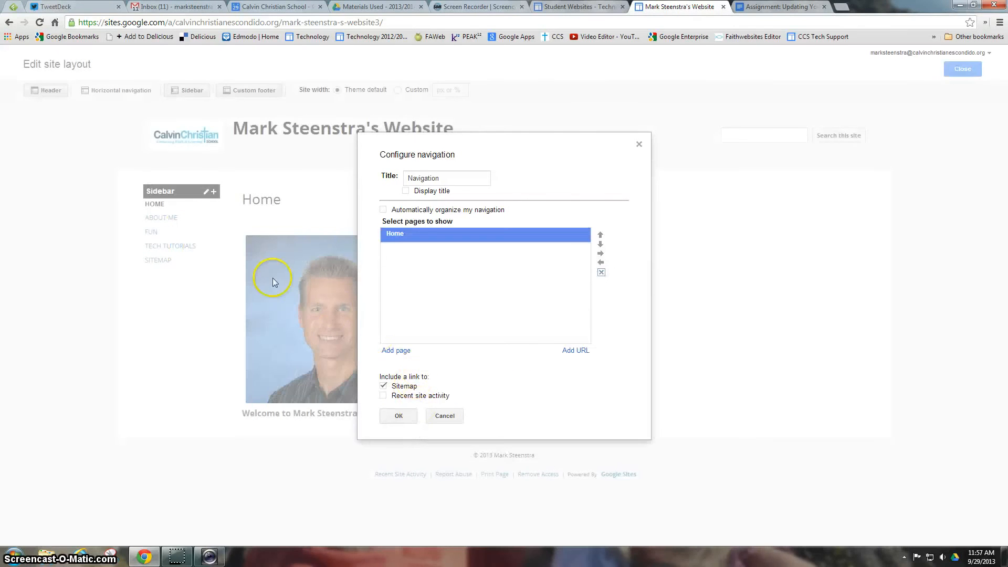
Add the About Me, Fun and Tech Tutorials pages to the navigation list below Home, in that order
left_click(394, 350)
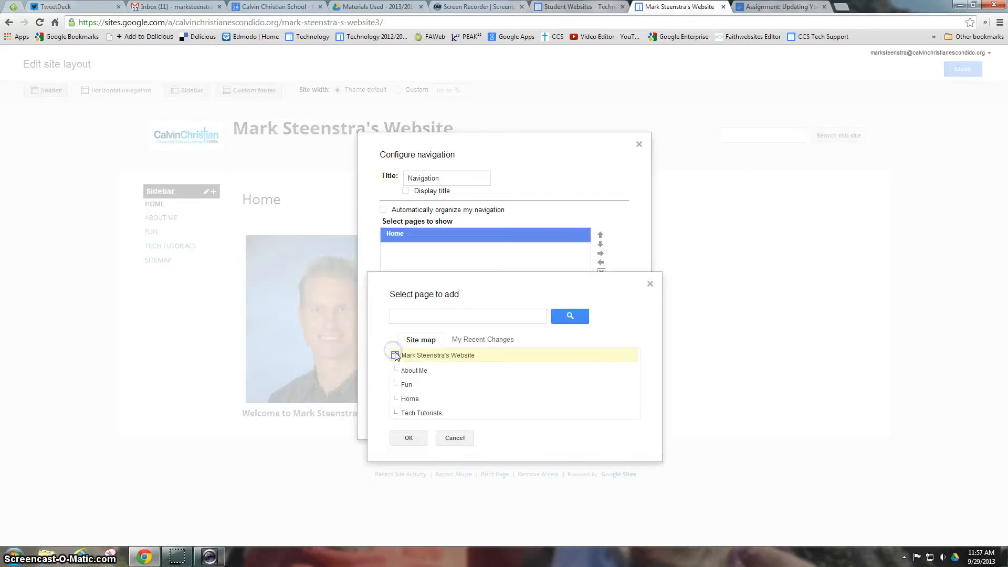
left_click(413, 372)
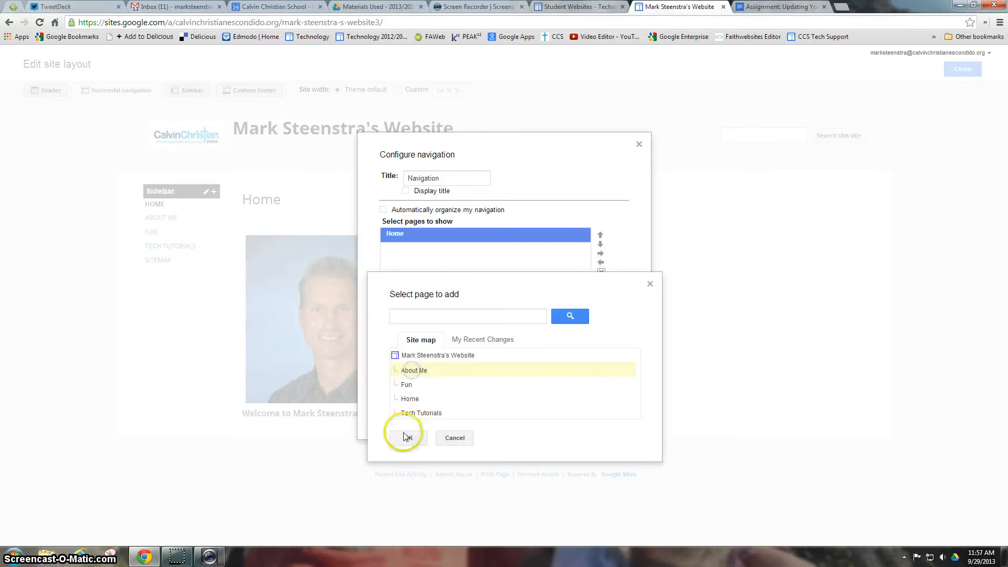
left_click(407, 437)
left_click(396, 351)
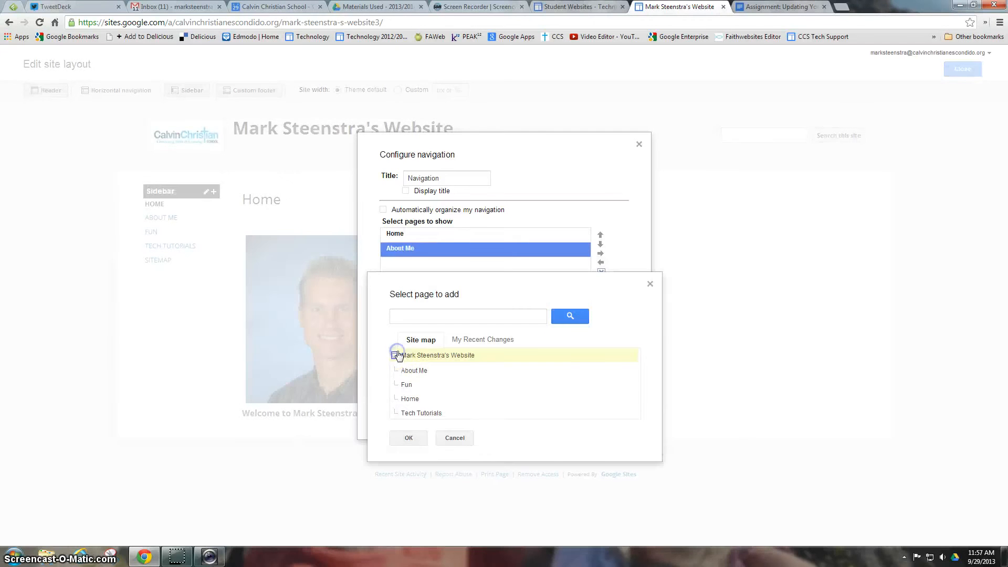
left_click(409, 385)
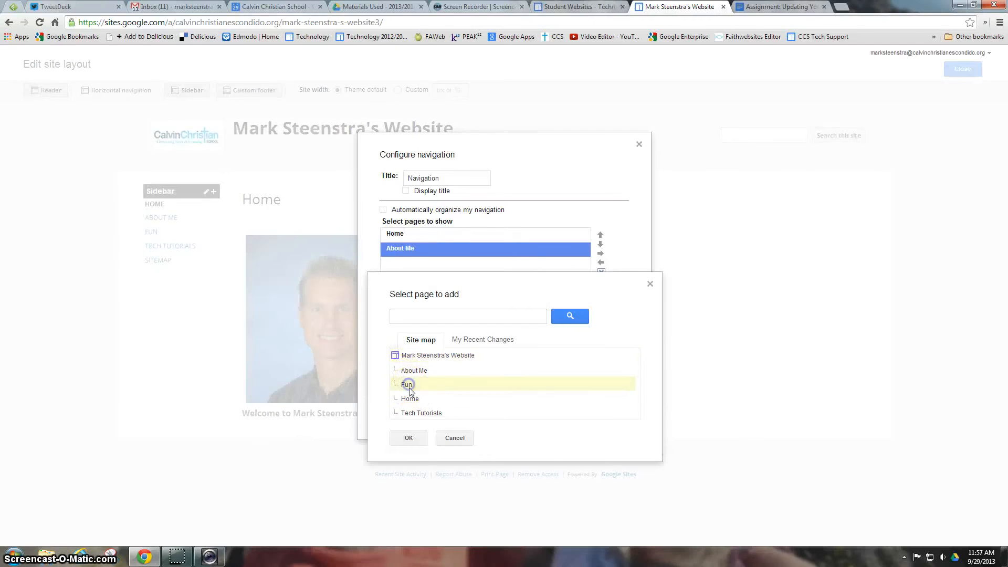
left_click(409, 438)
left_click(396, 351)
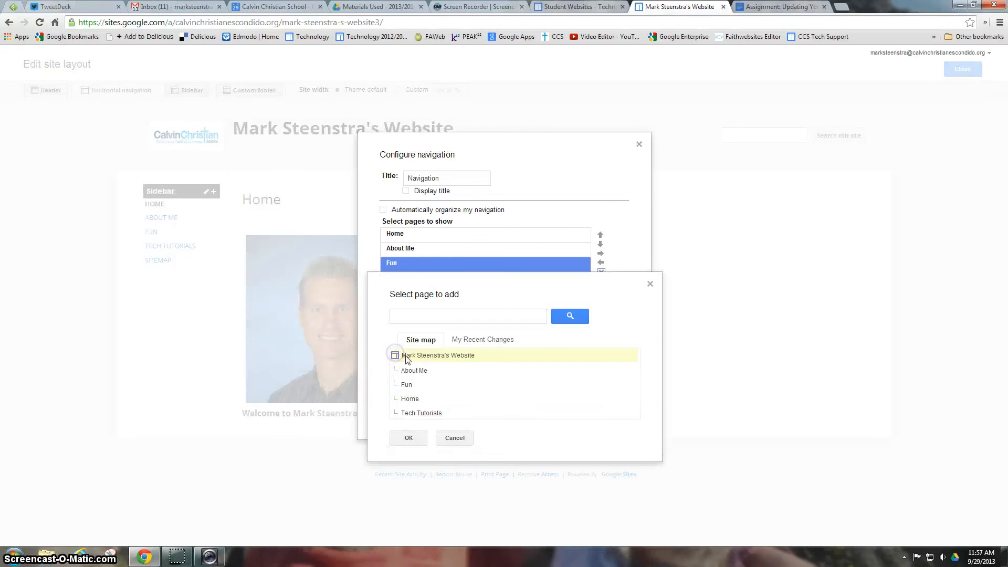
left_click(413, 413)
left_click(411, 438)
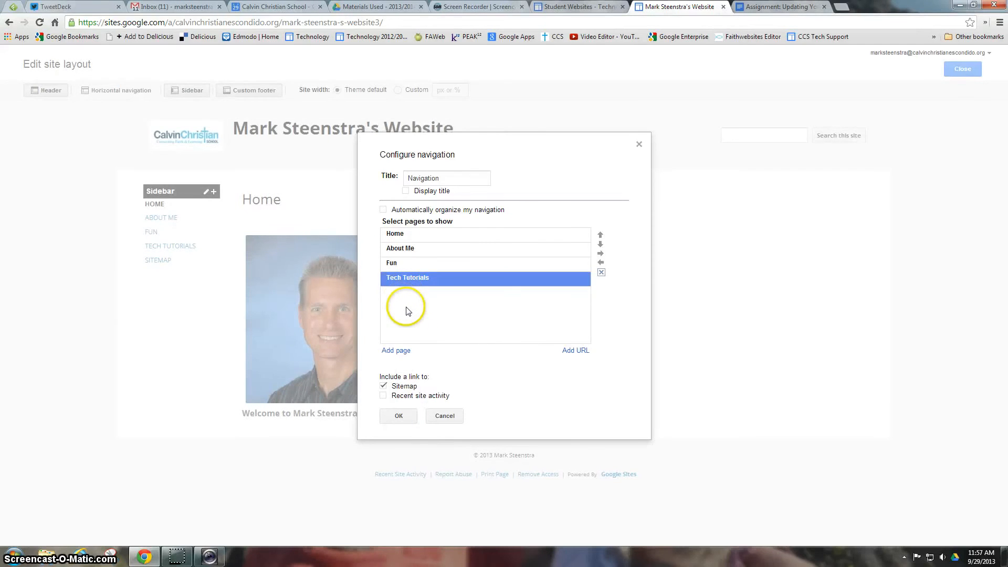
Move Tech Tutorials above Fun in the navigation list, keep it at the top level and apply the navigation settings
left_click(601, 235)
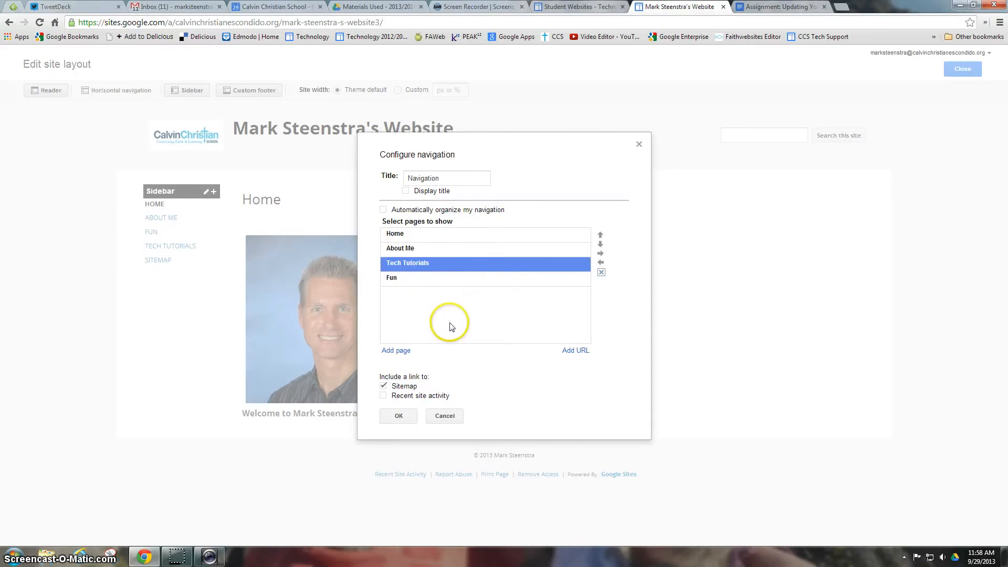
left_click(601, 256)
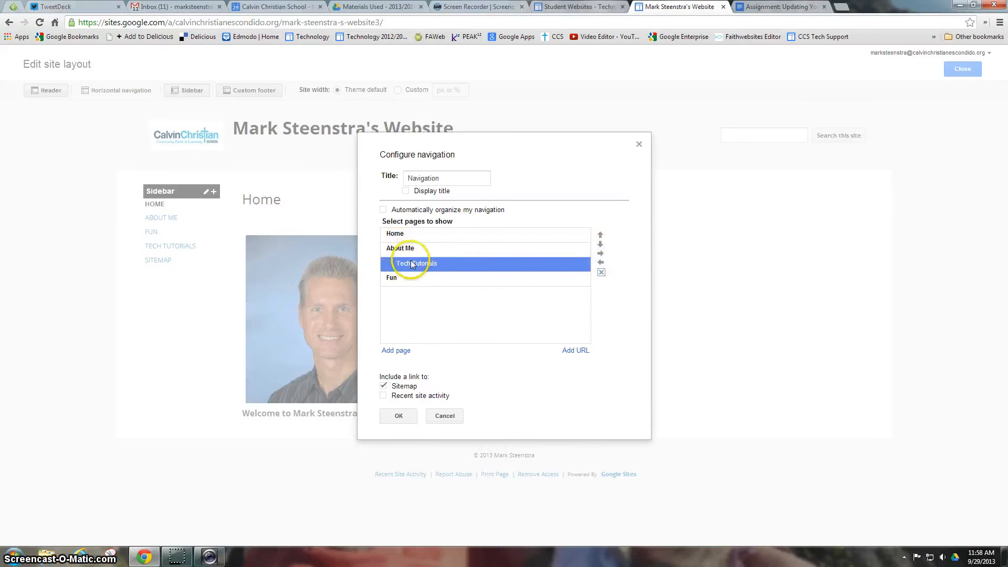
left_click(601, 262)
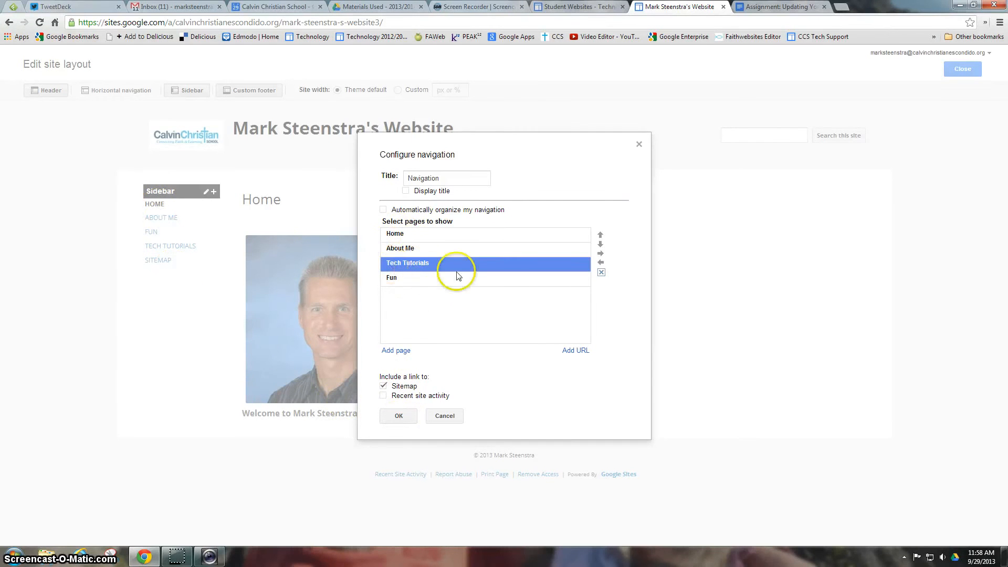
left_click(400, 416)
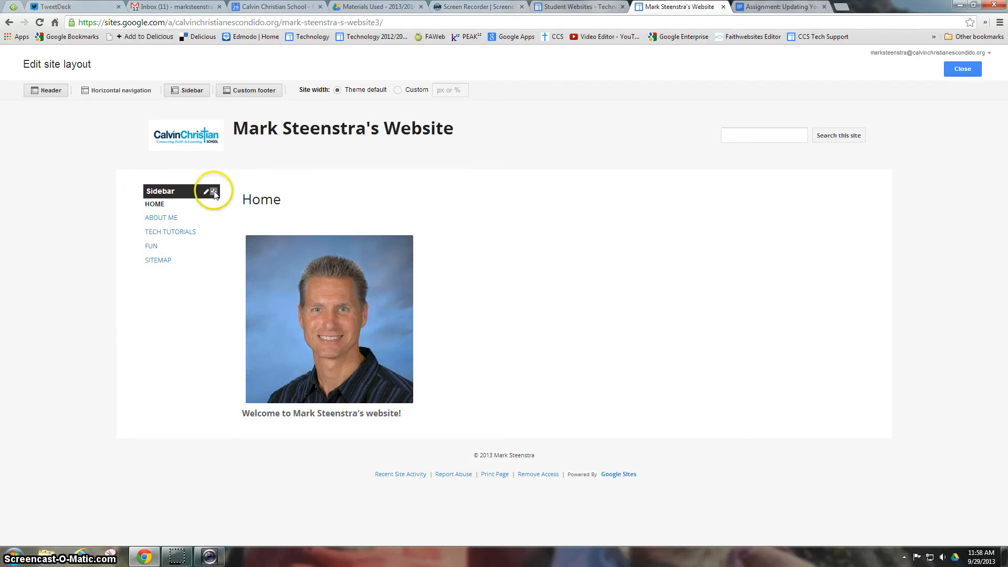
Add a Countdown item to the site's sidebar
left_click(214, 192)
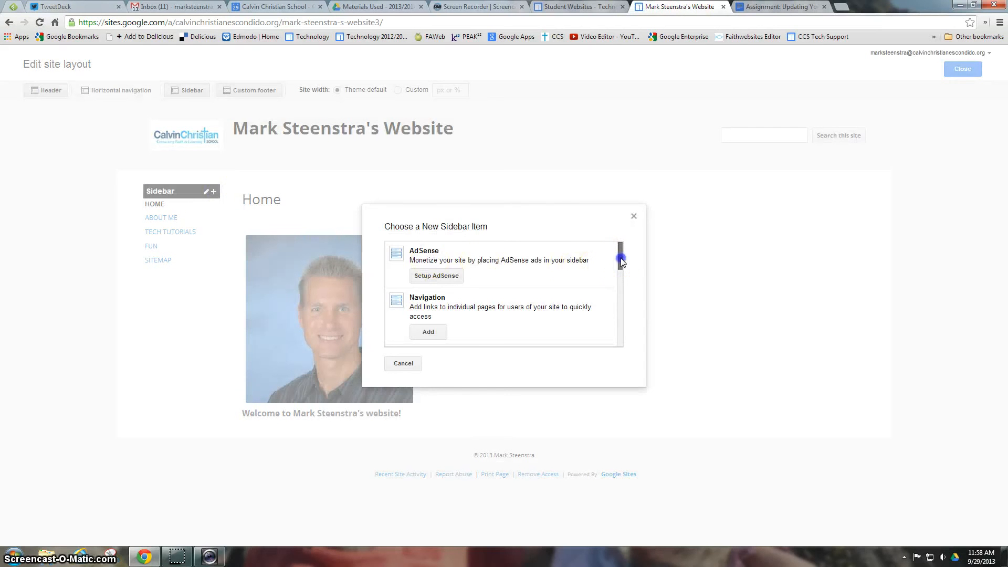
left_click_drag(621, 260, 621, 261)
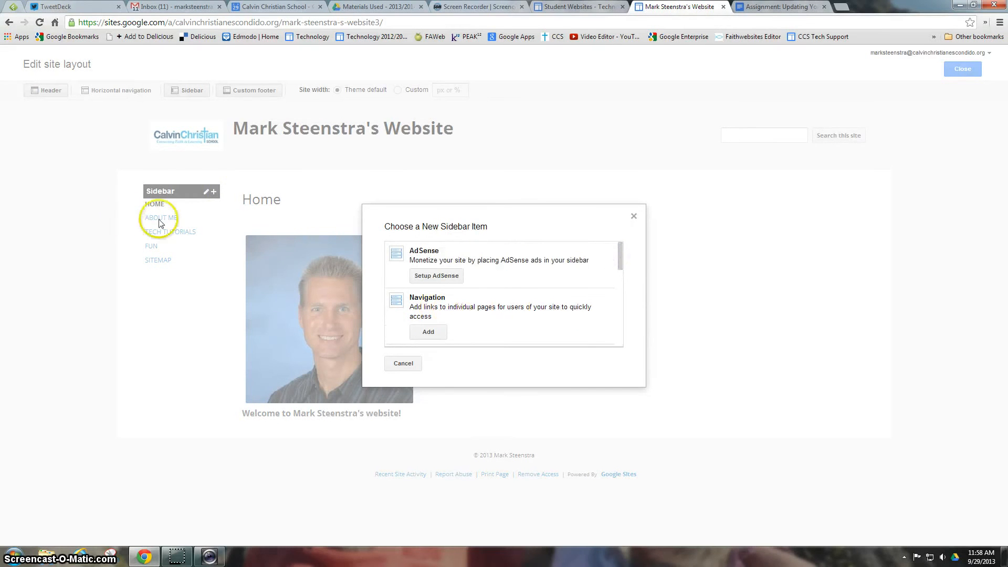
left_click(621, 260)
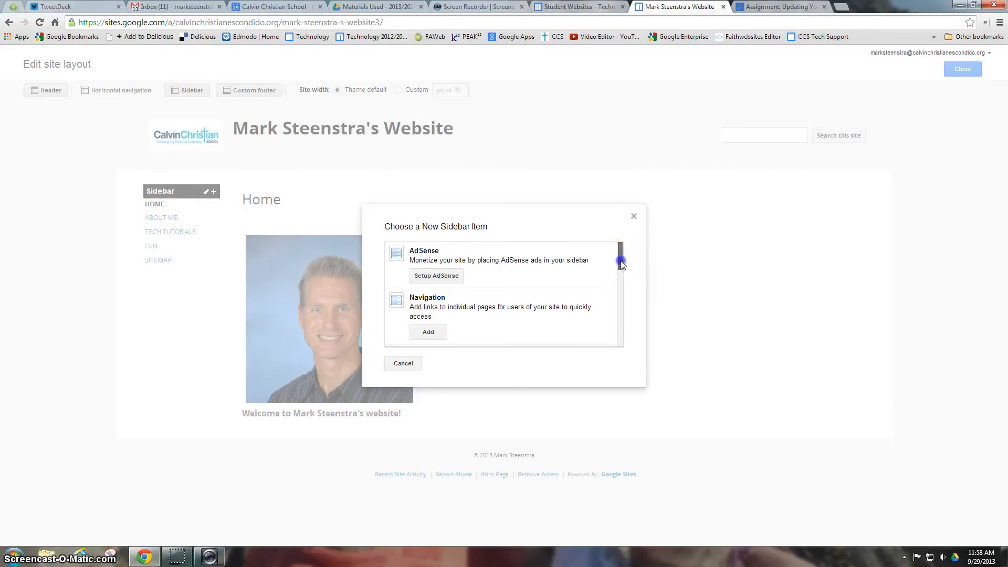
left_click_drag(620, 260, 624, 285)
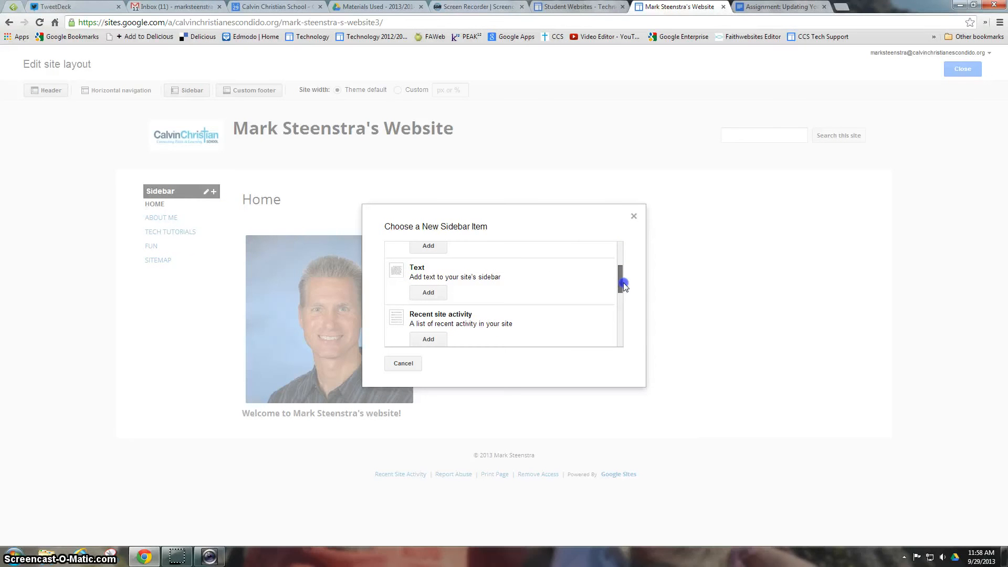
left_click_drag(624, 285, 626, 293)
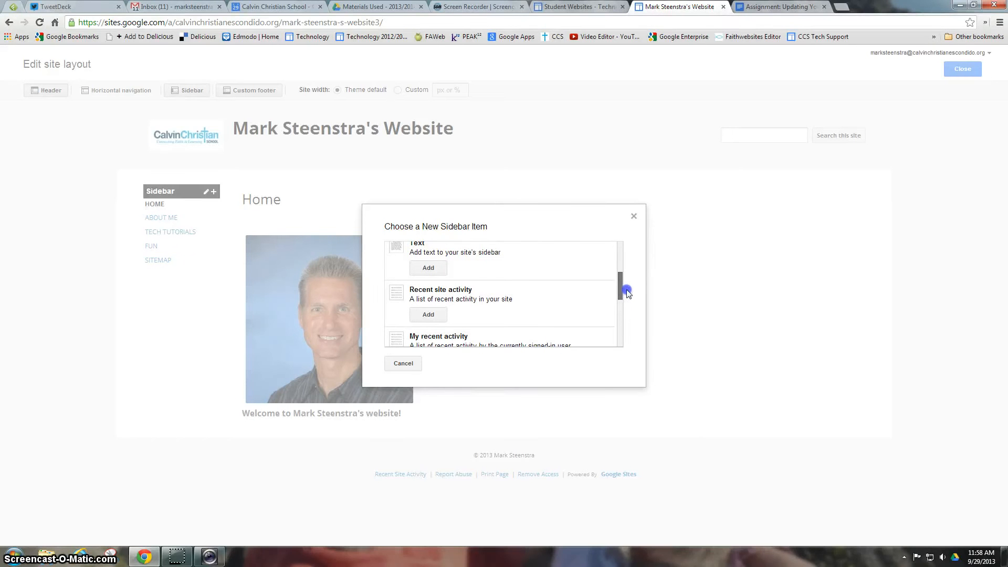
left_click_drag(629, 298, 633, 325)
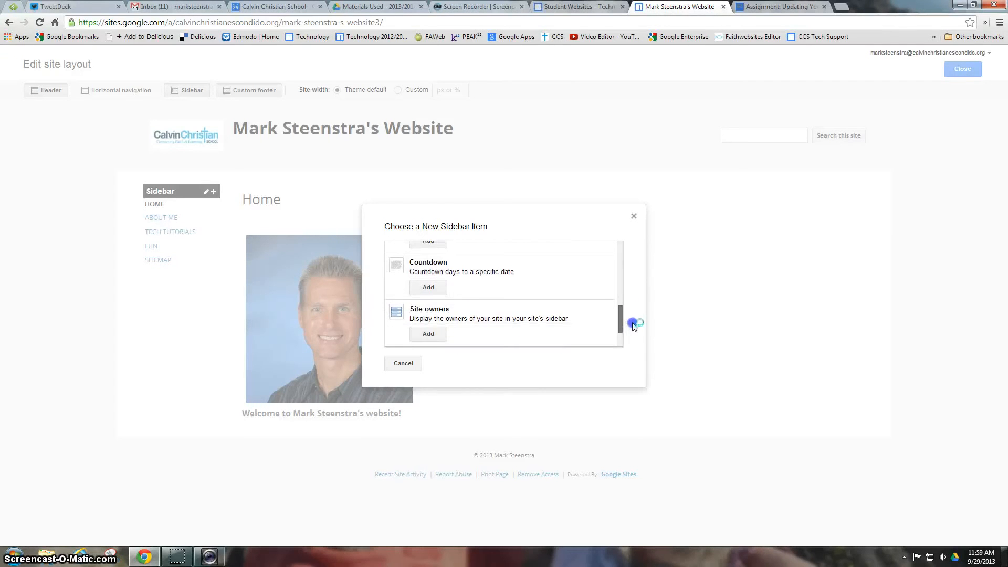
left_click(427, 288)
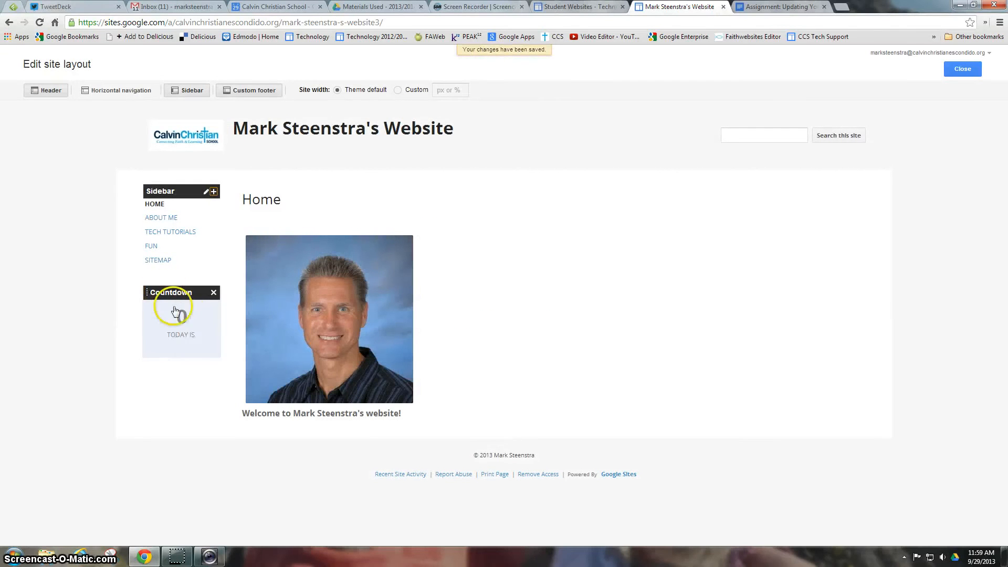
Configure the sidebar countdown with the event "Christmas!" and the date December 25, 2013
left_click(184, 321)
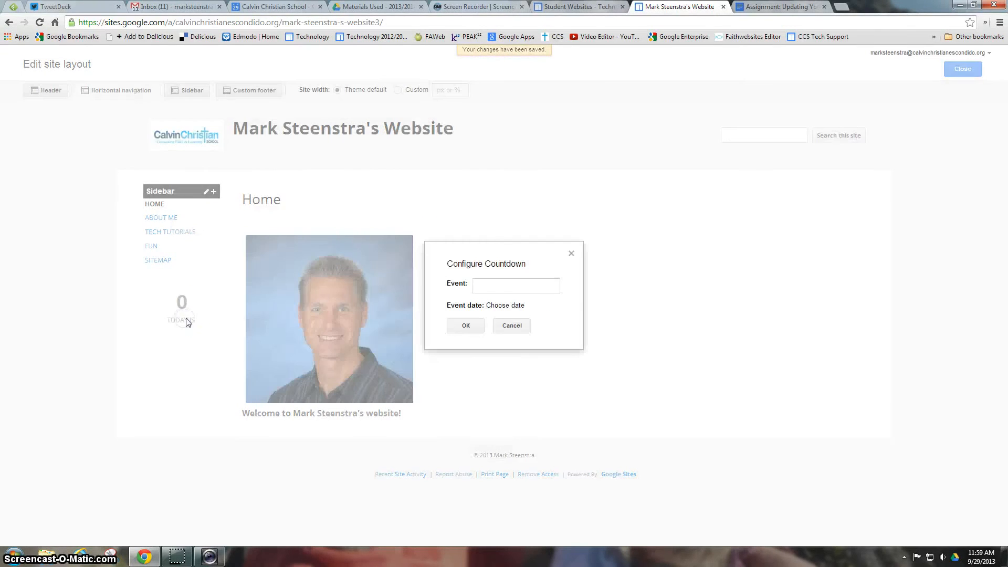
left_click(488, 285)
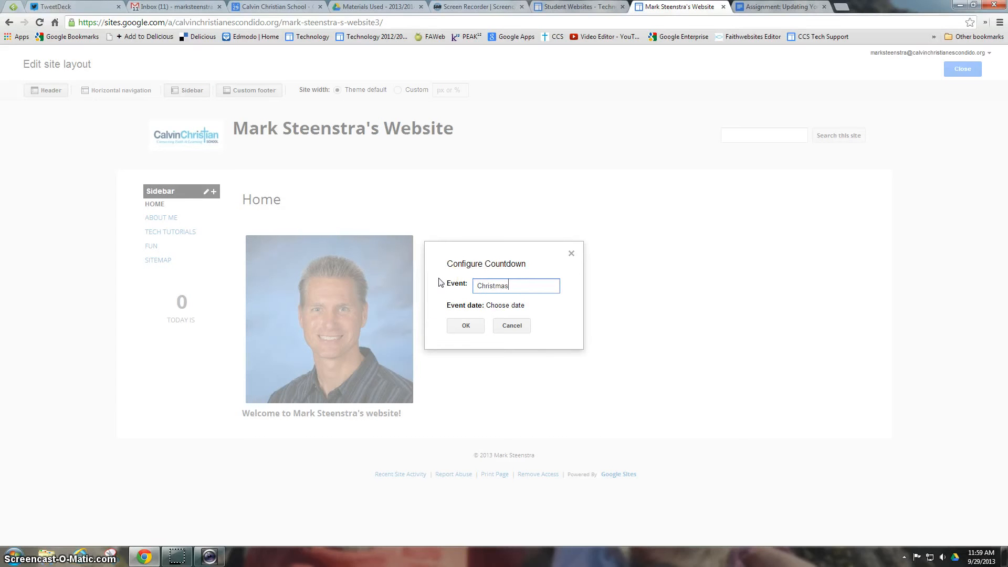
left_click(502, 305)
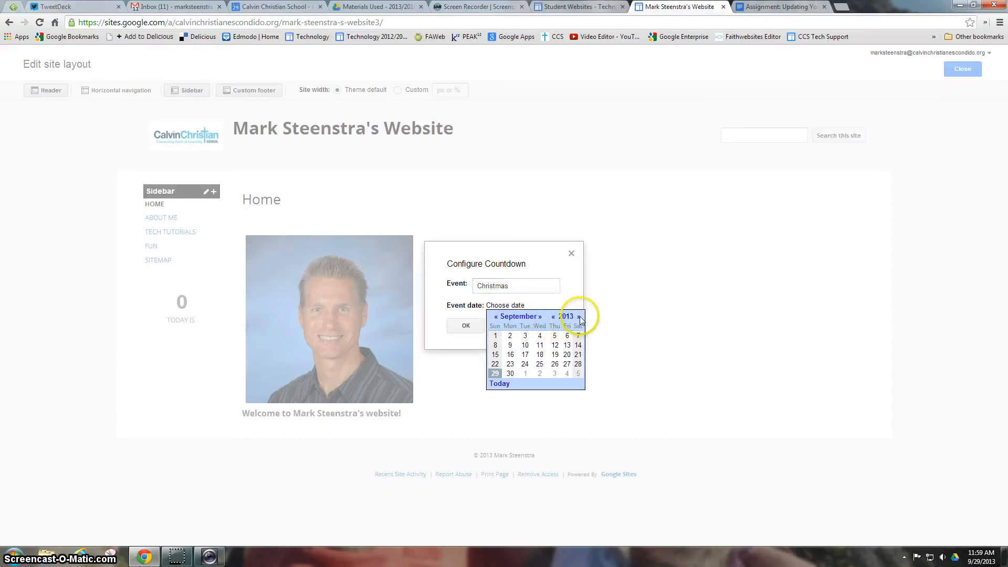
left_click(539, 316)
left_click(540, 317)
left_click(540, 317)
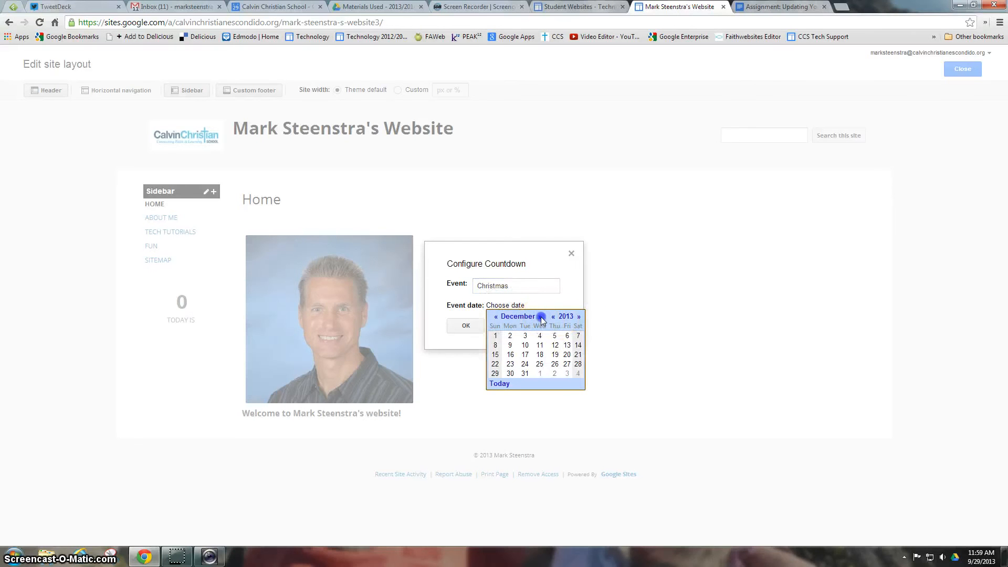
left_click(540, 364)
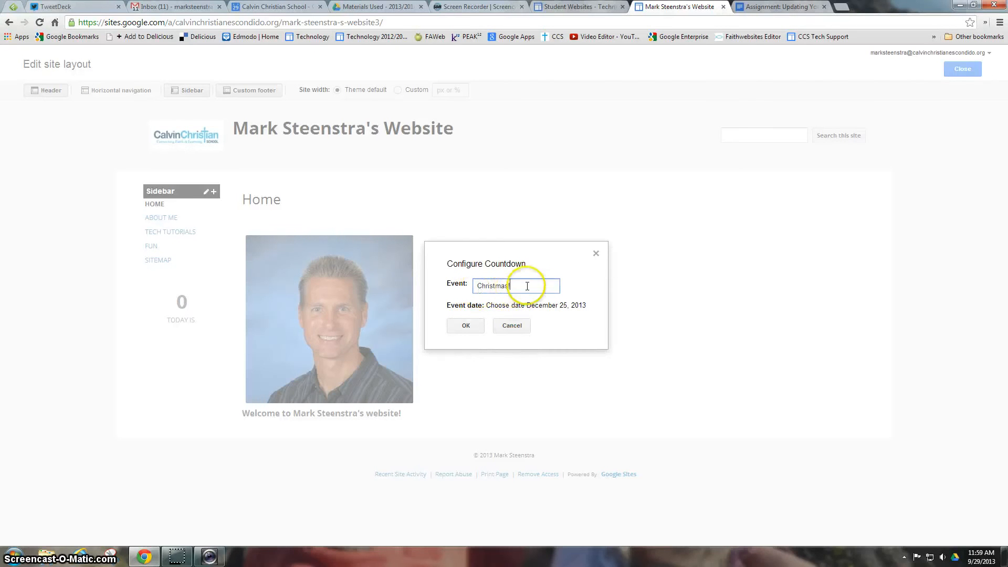
left_click(463, 325)
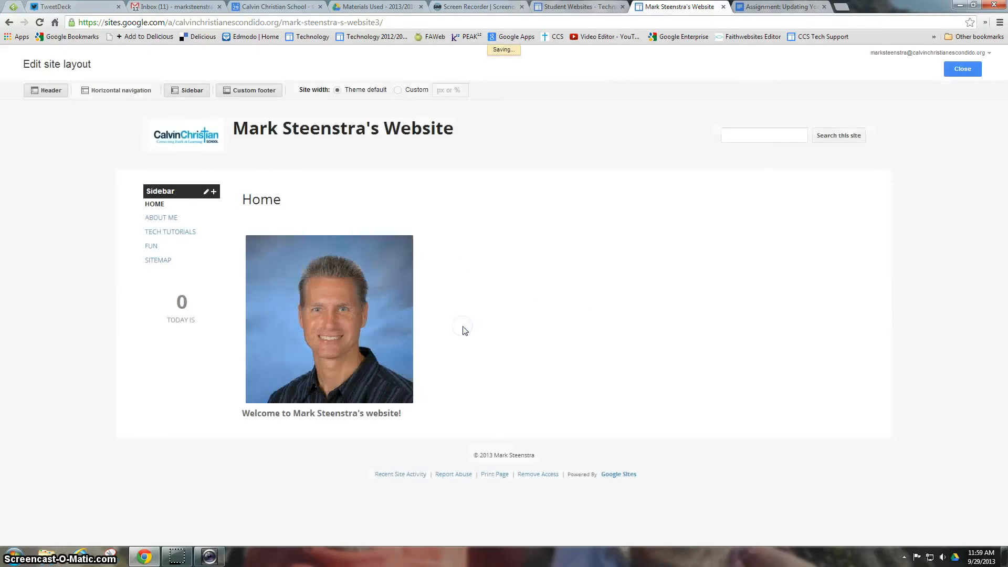
mouse_move(168, 346)
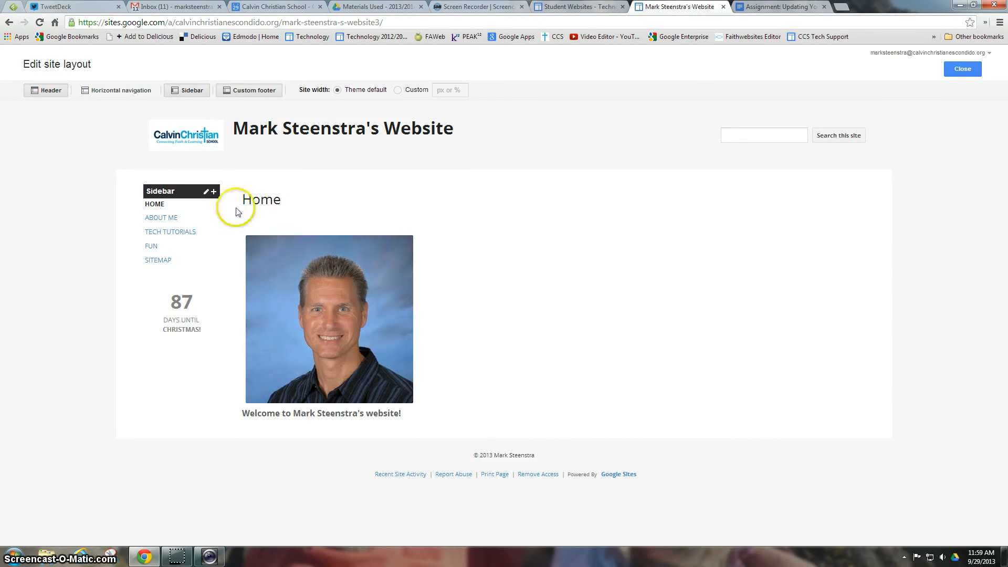
Add a Site owners item to the site's sidebar
left_click(213, 191)
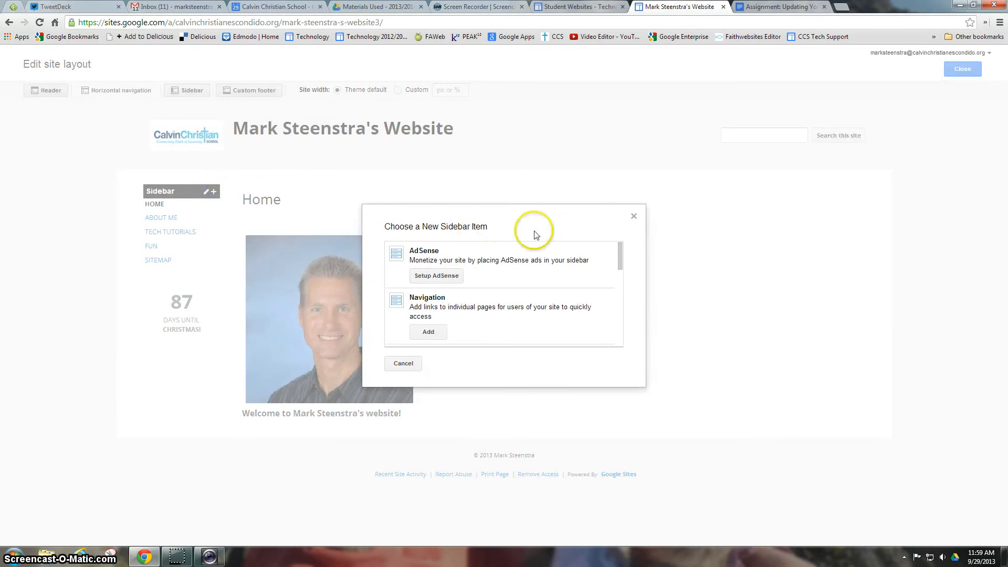
left_click_drag(619, 259, 618, 339)
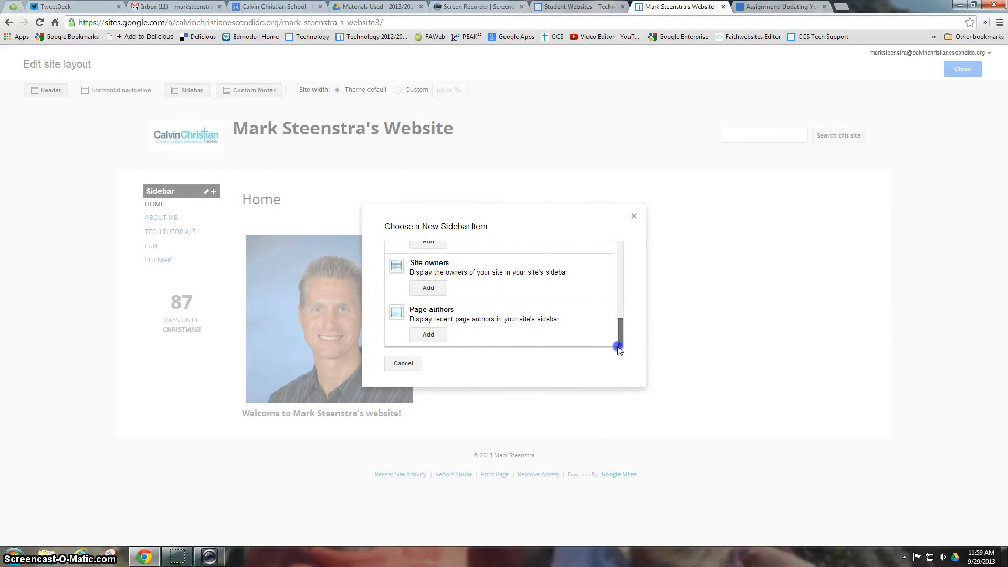
left_click(426, 288)
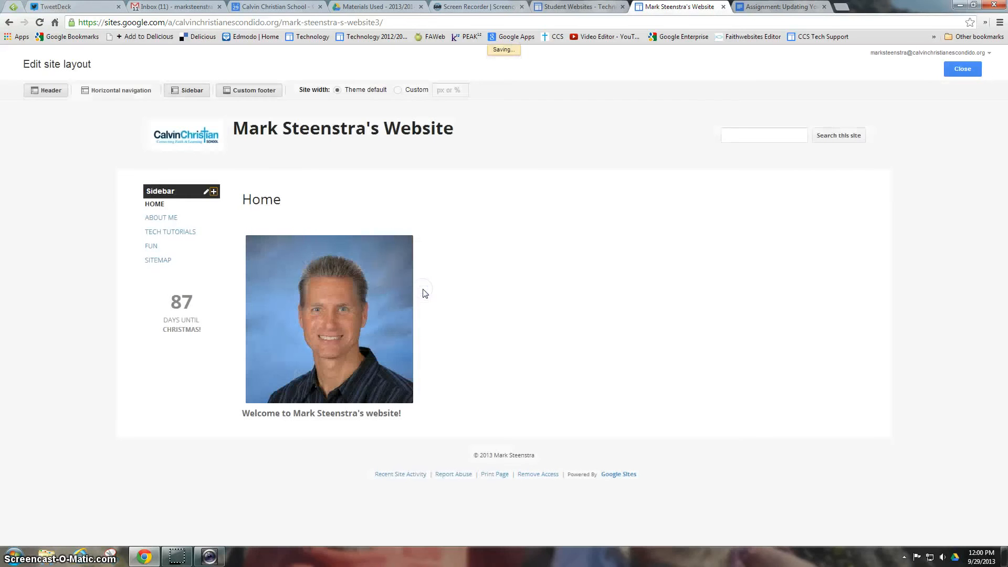
mouse_move(185, 370)
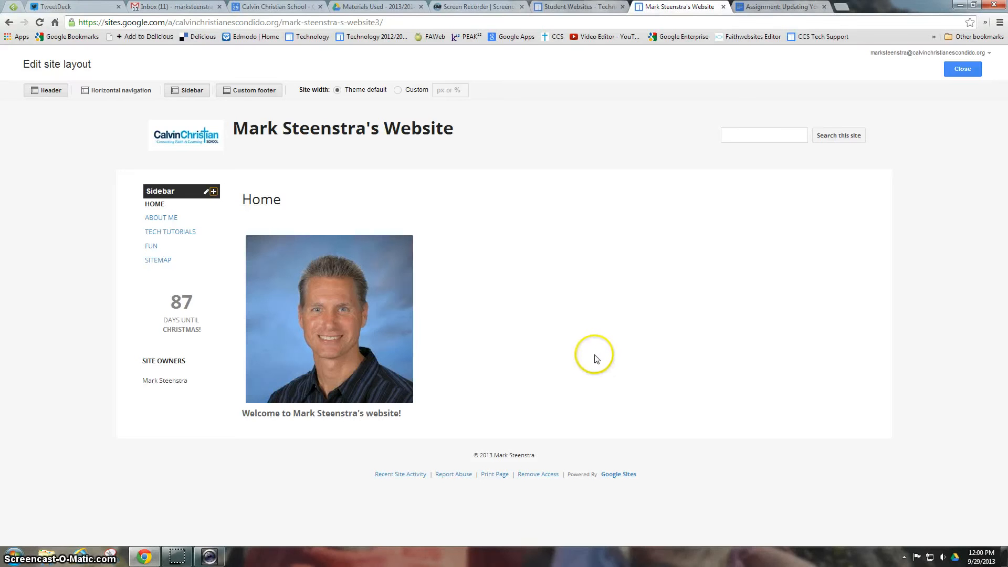
Delete the existing copyright text from the site's custom footer and apply the empty footer
left_click(246, 91)
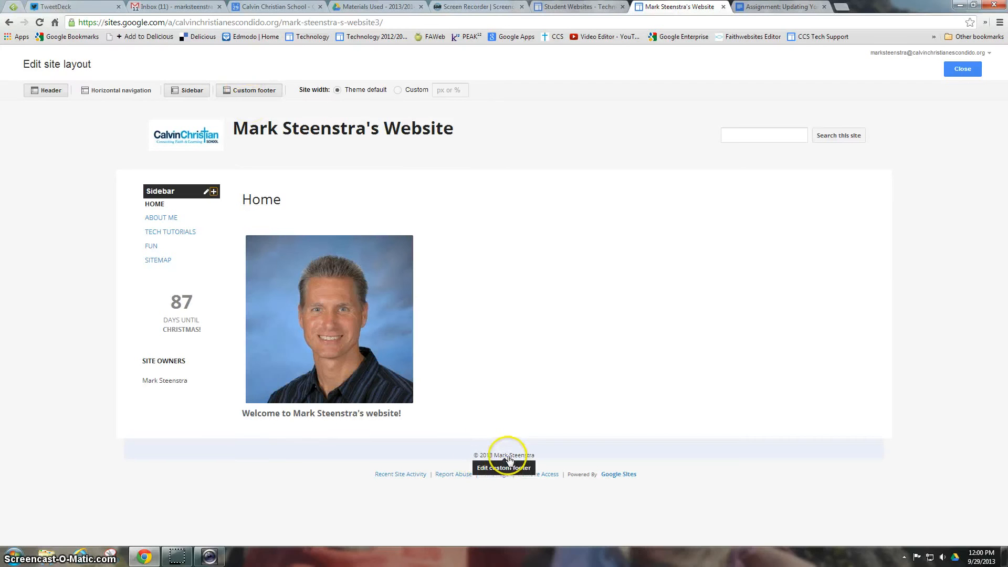
left_click(520, 462)
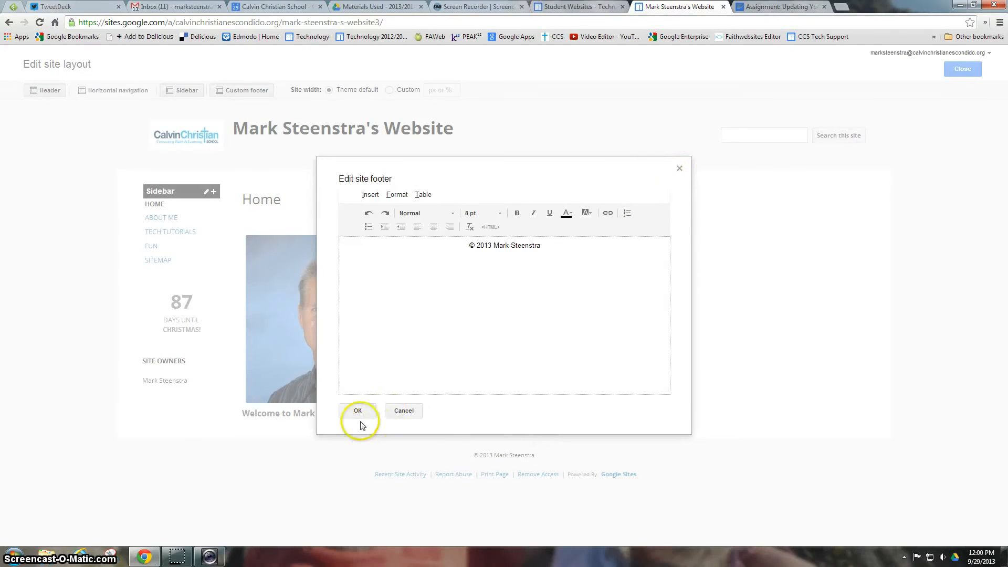
left_click_drag(458, 243, 581, 248)
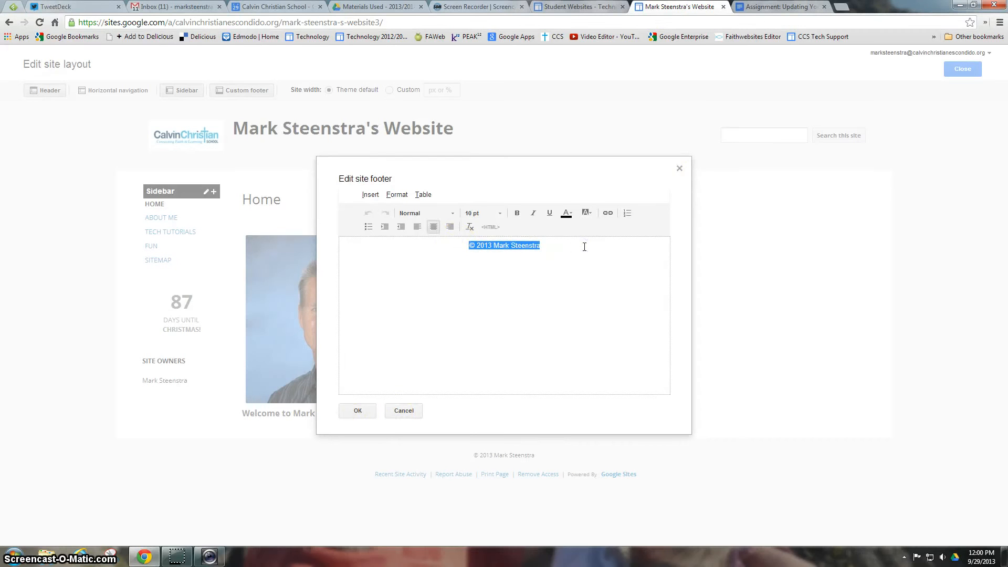
key("Delete")
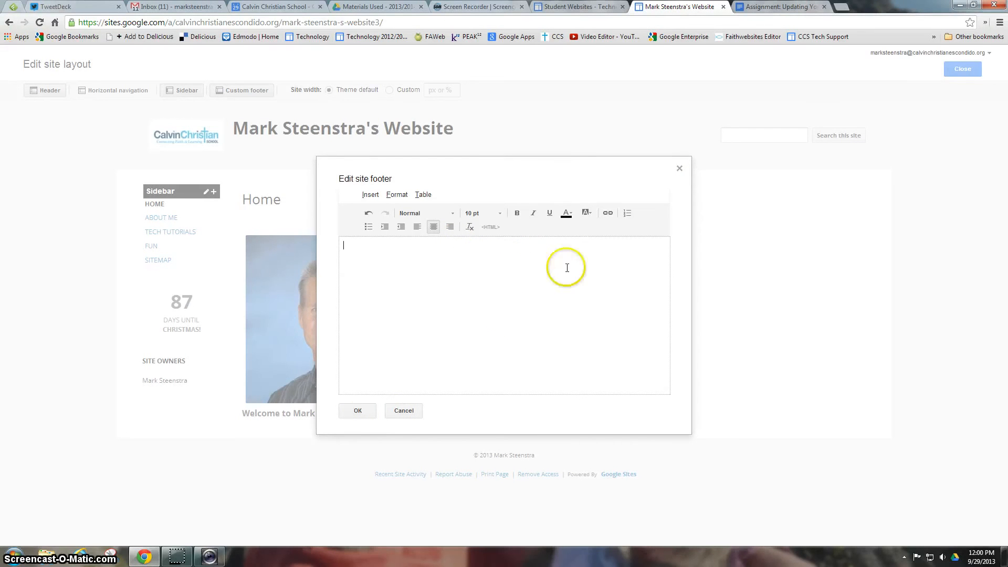
left_click(357, 411)
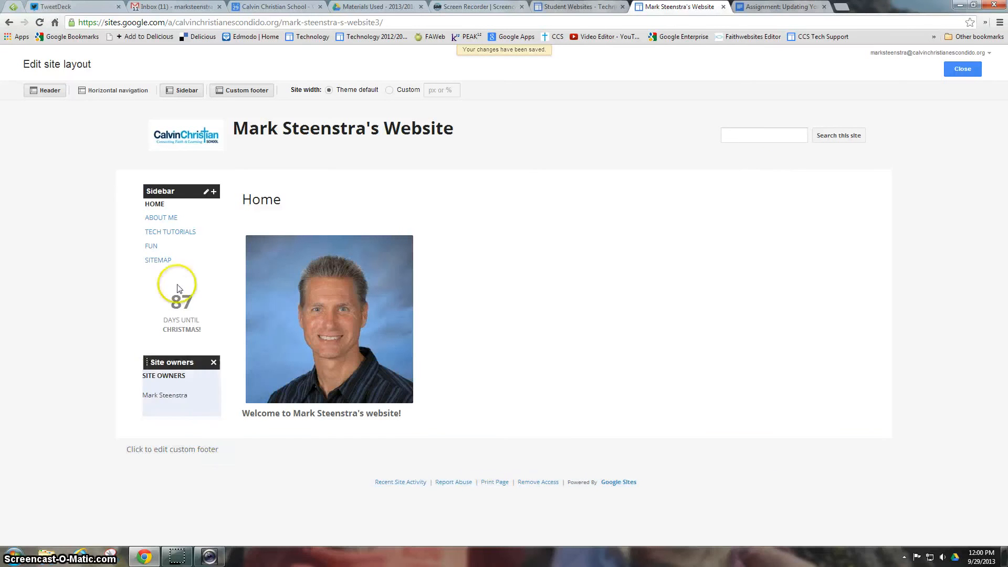
Enter a copyright line in the custom footer reading "©2013" followed by the site owner's full name
left_click(176, 456)
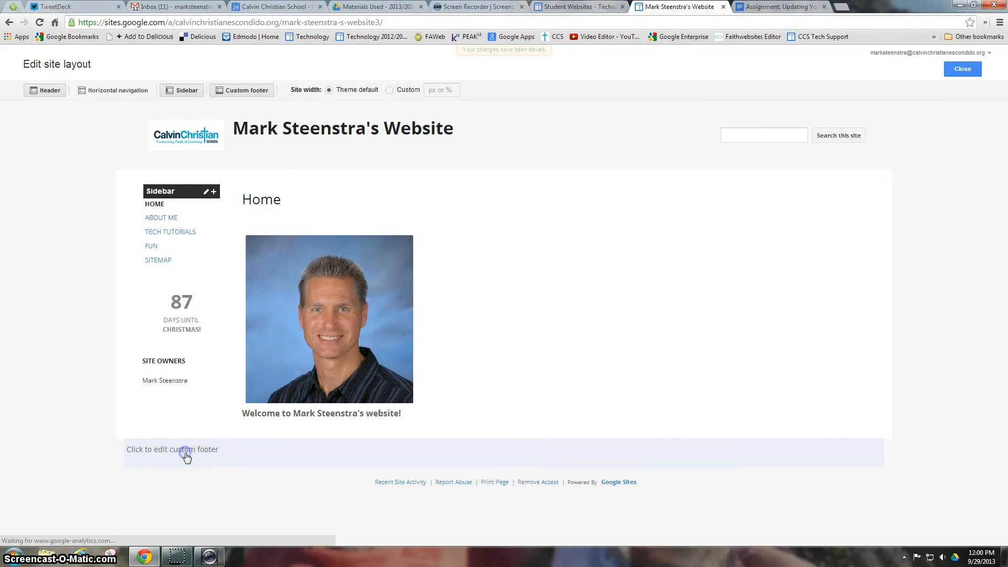
left_click(402, 257)
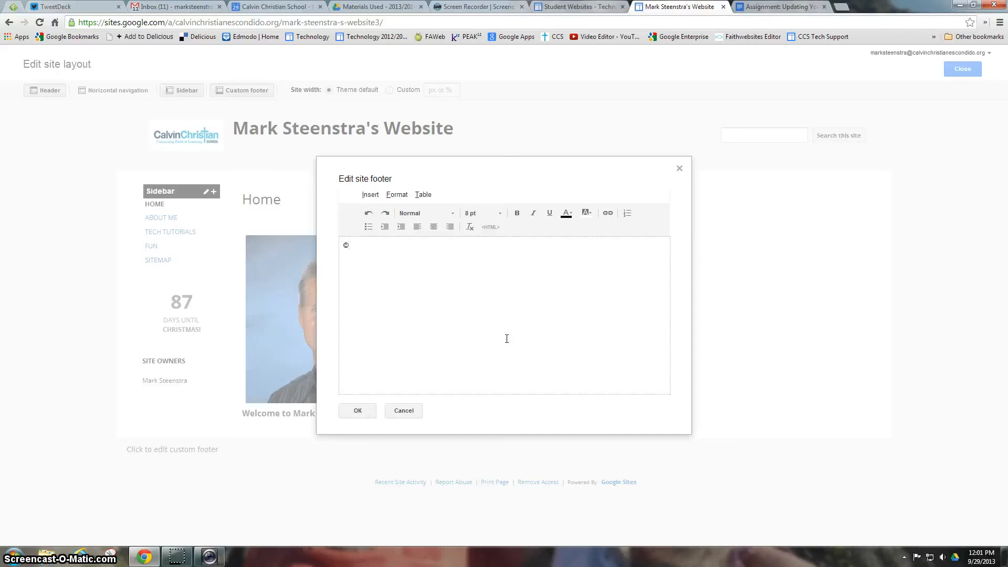
type("201")
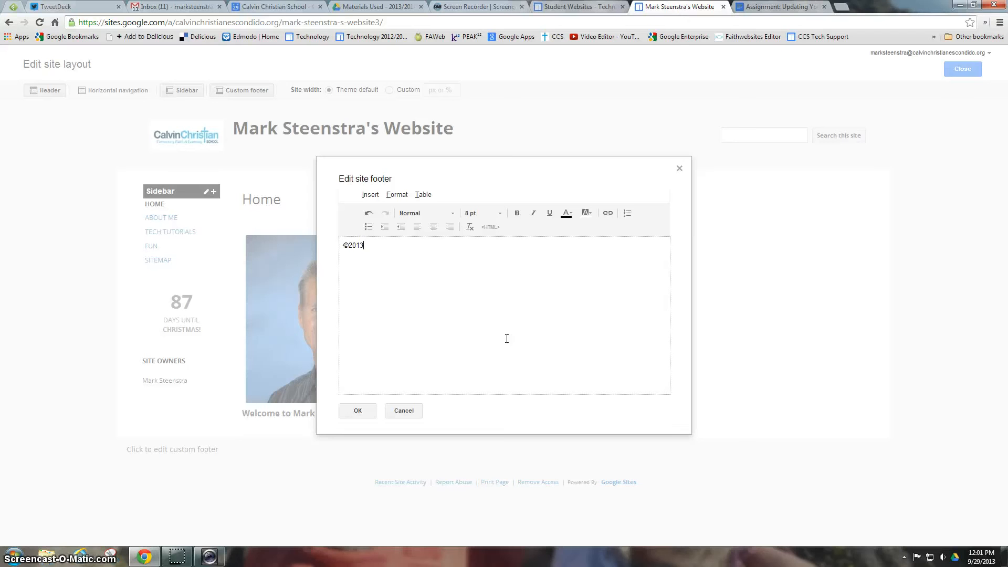
type("3")
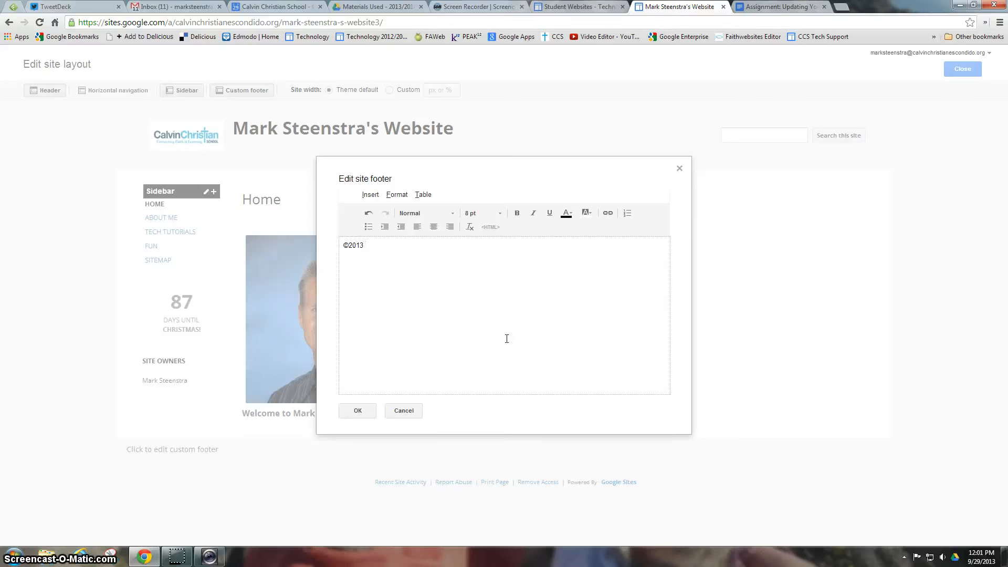
type(" Mark Steenstra")
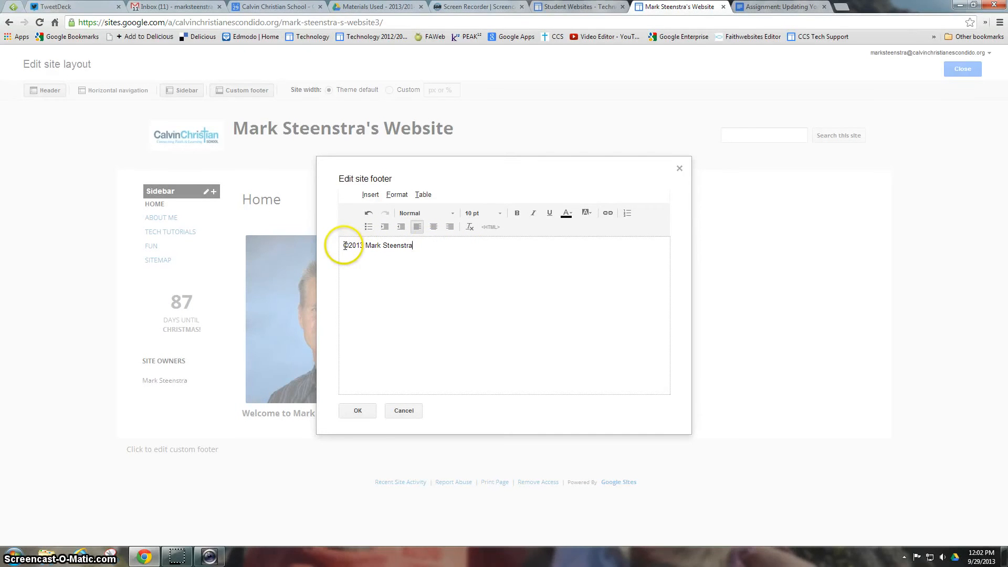
Center the footer's copyright line, apply the footer and close the site layout editor
left_click_drag(344, 245, 457, 247)
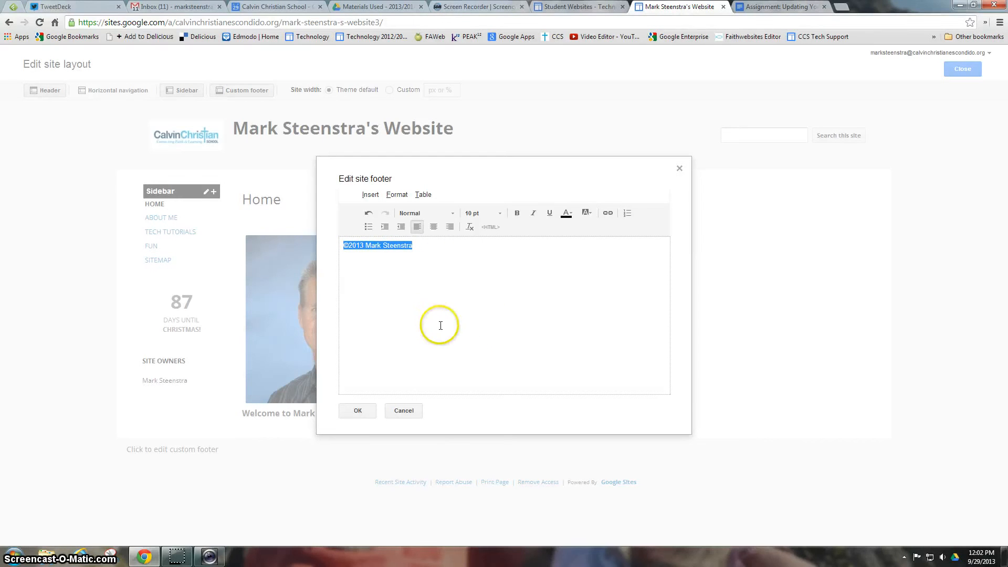
left_click(433, 227)
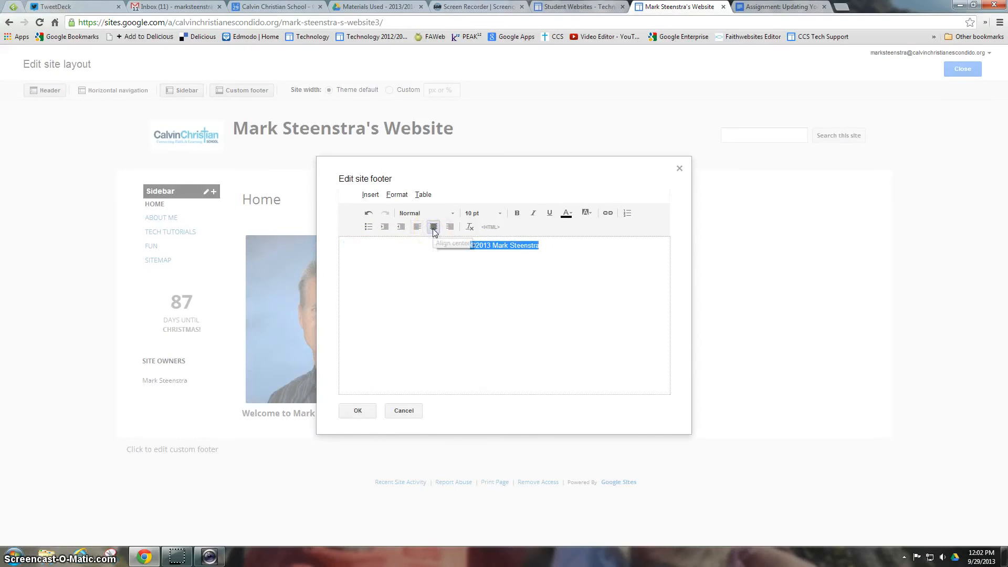
left_click(358, 411)
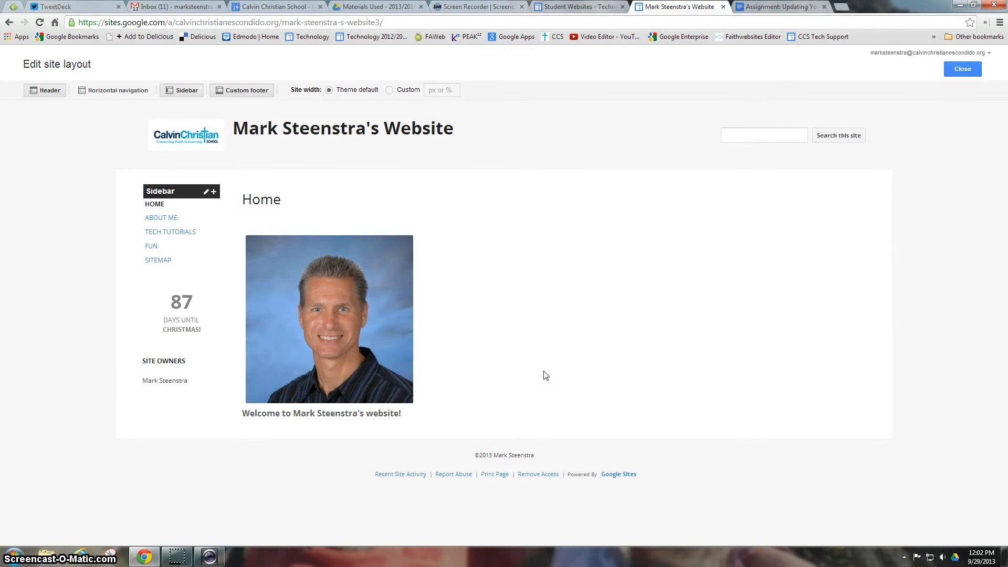
left_click(963, 69)
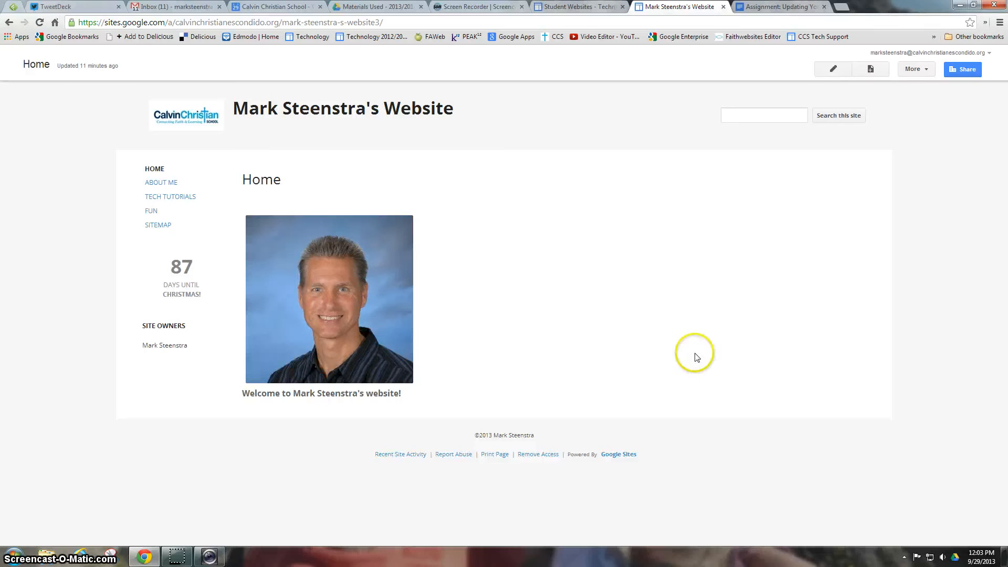
Look through the About Me page and open it for editing
left_click(163, 185)
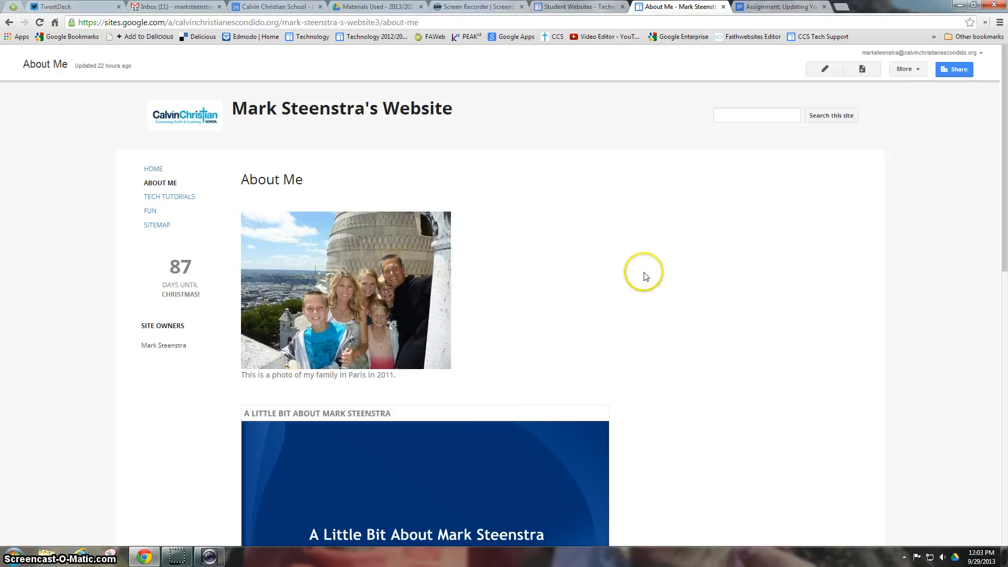
scroll(677, 276, "down", 6)
scroll(685, 286, "up", 5)
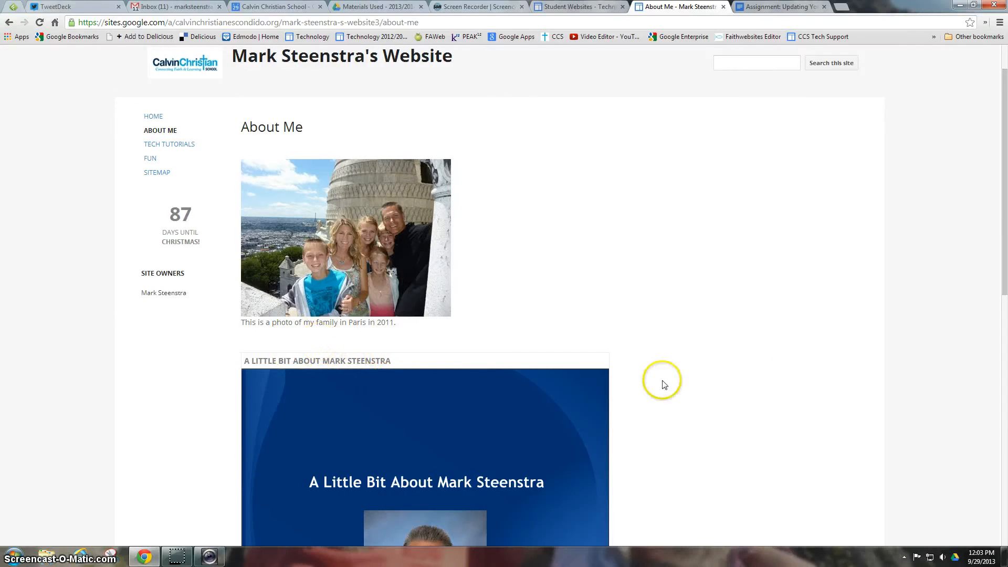
scroll(787, 378, "down", 6)
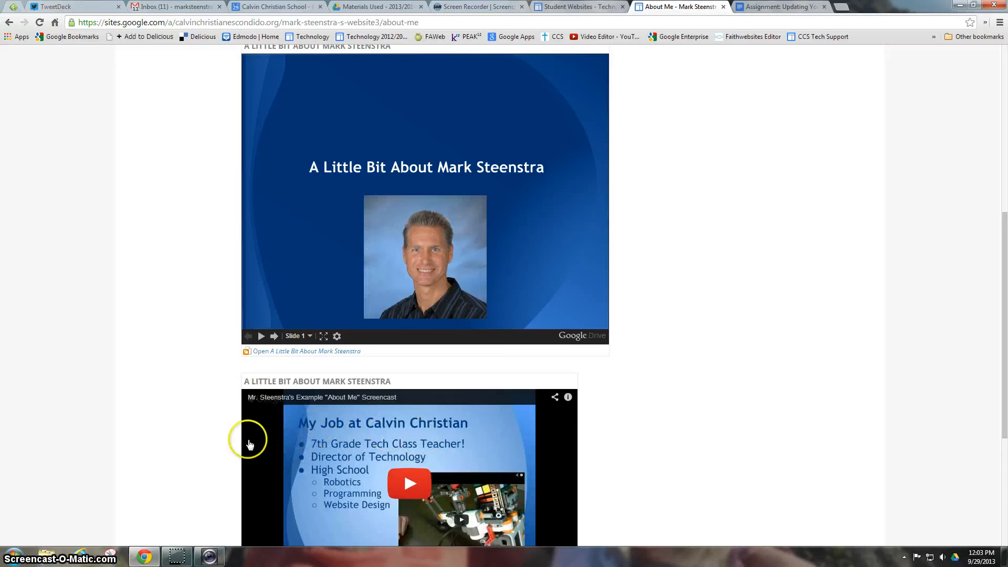
scroll(746, 425, "down", 3)
scroll(779, 432, "up", 10)
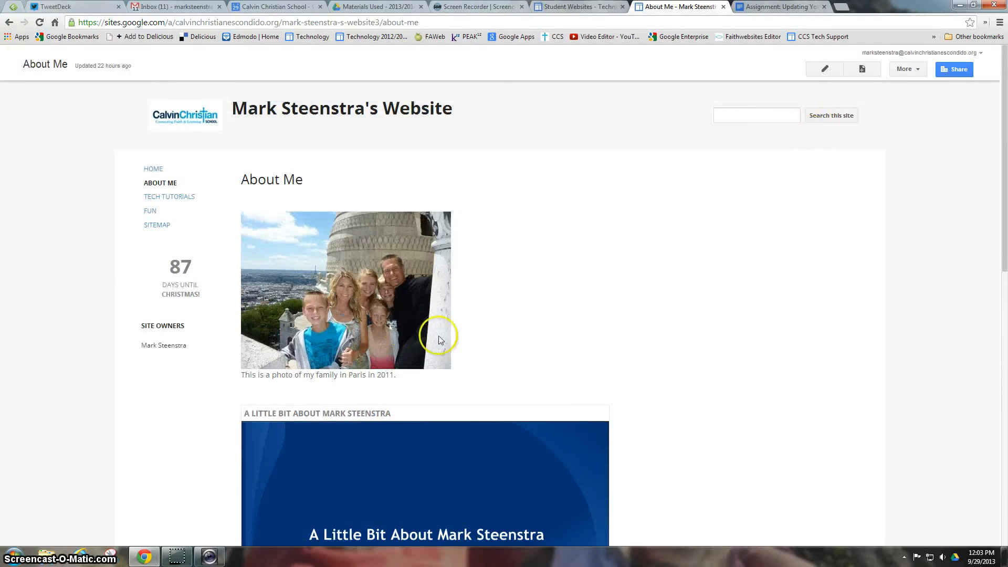
left_click(823, 69)
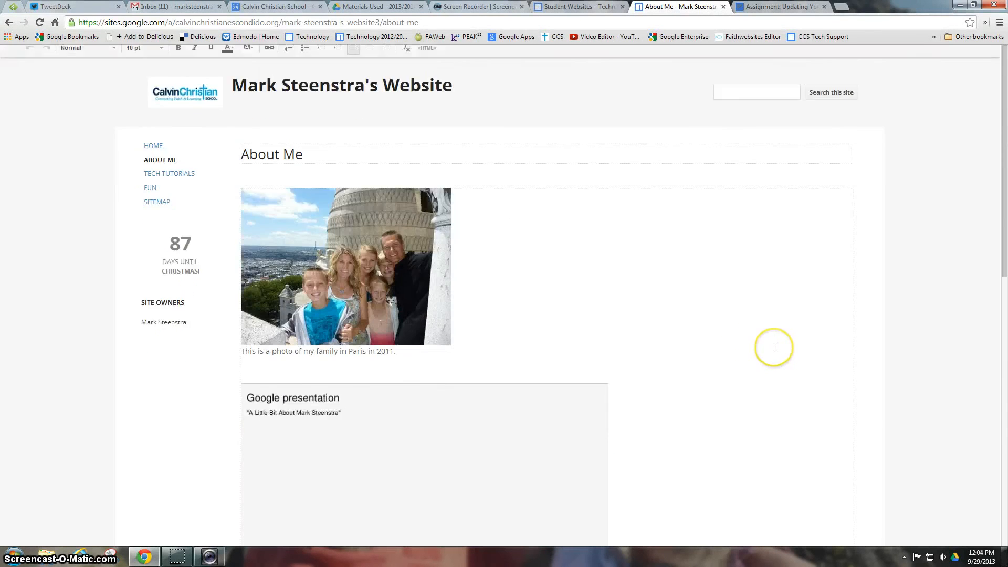
Move the YouTube video above the Google presentation, directly below the family photo's caption
scroll(775, 348, "down", 9)
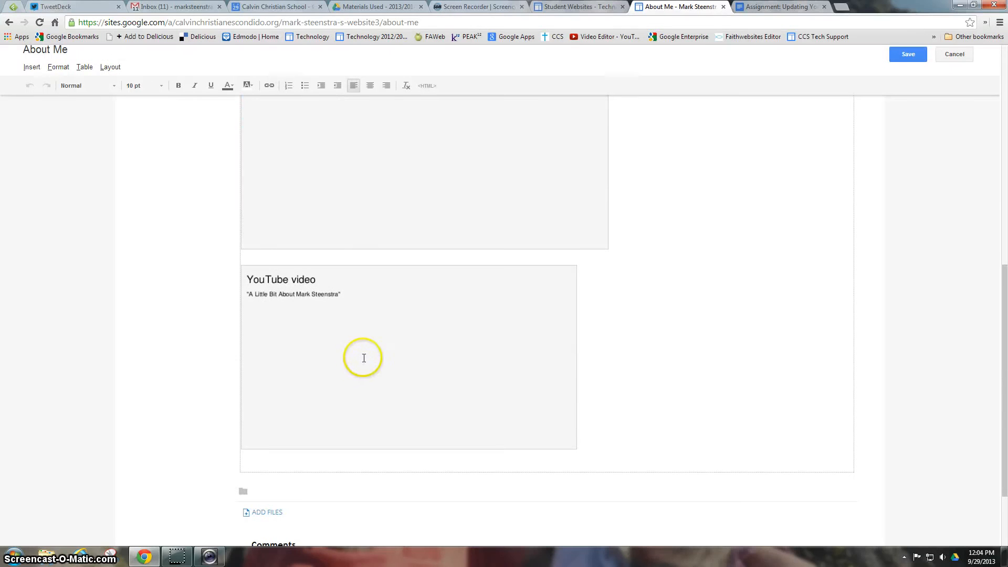
left_click(354, 358)
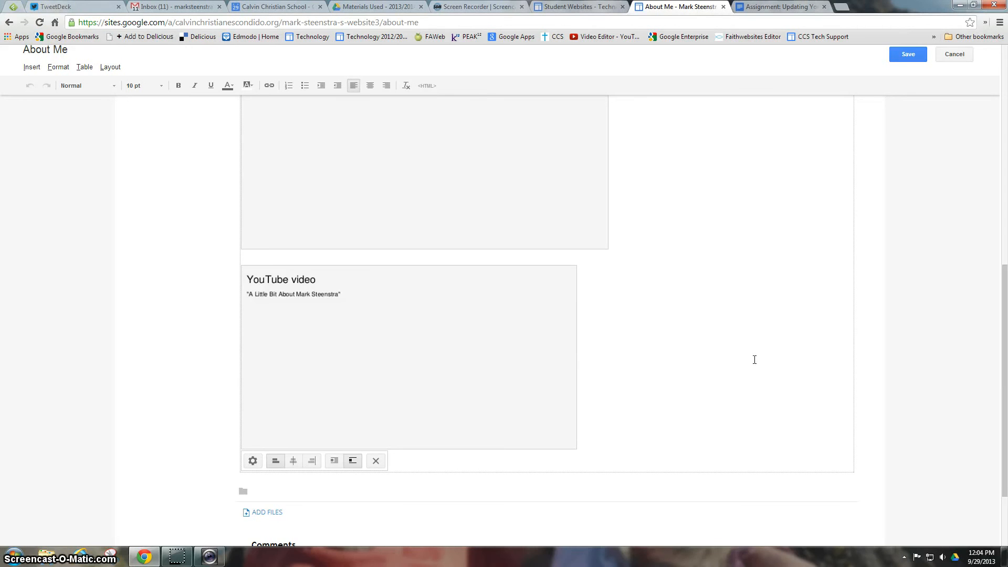
scroll(754, 360, "up", 4)
scroll(754, 359, "down", 1)
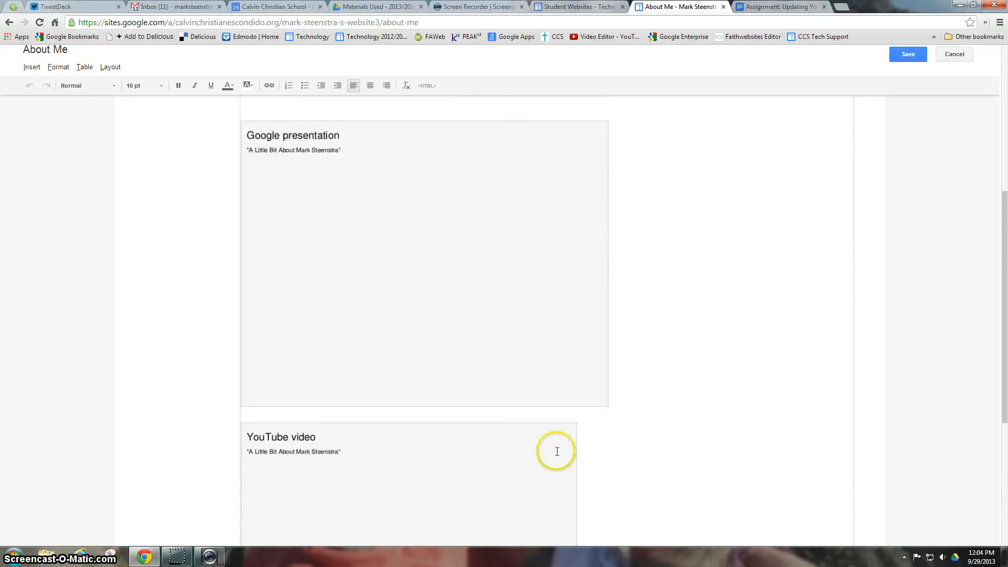
left_click_drag(316, 499, 279, 112)
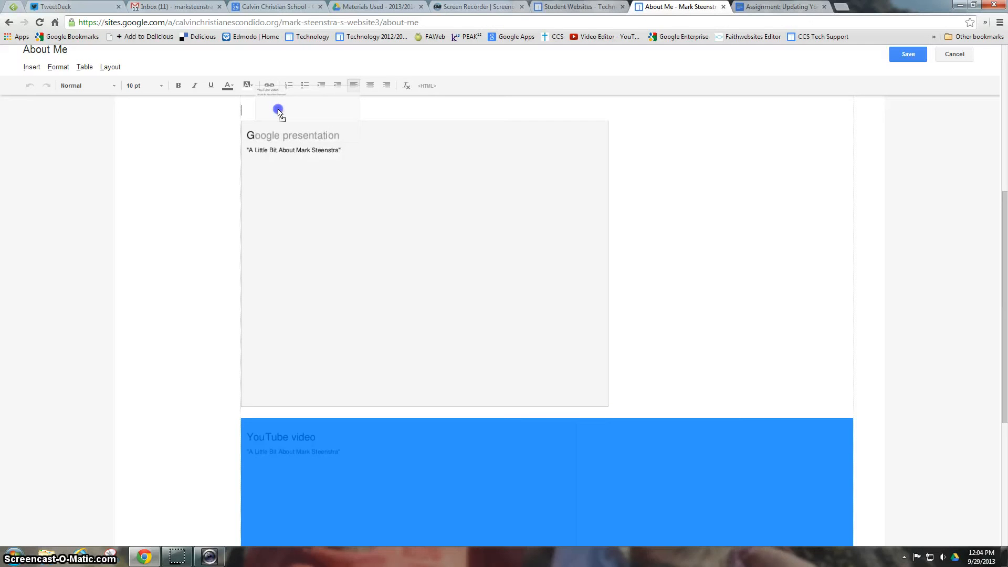
left_click_drag(278, 112, 279, 112)
left_click_drag(279, 112, 279, 111)
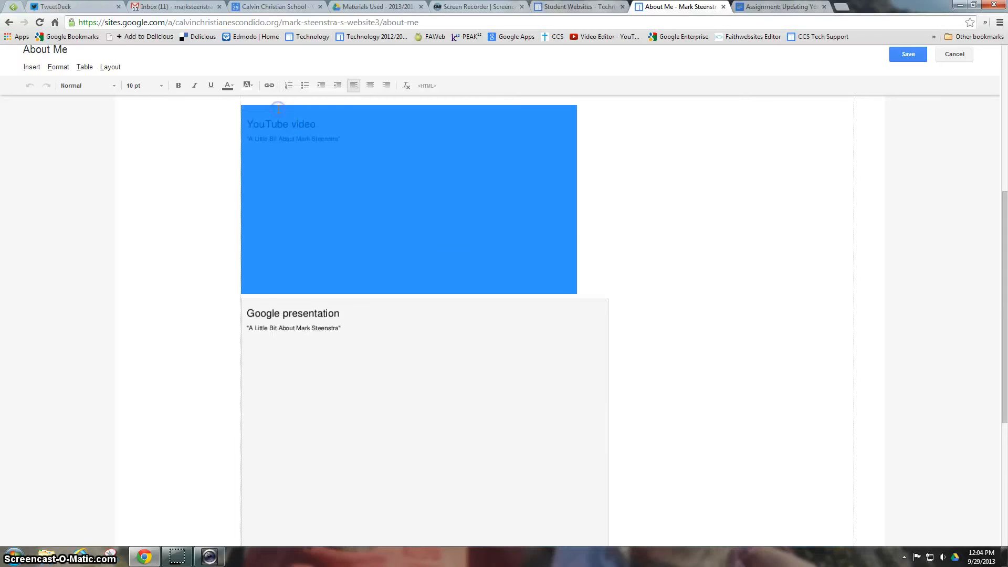
Insert a blank line between the YouTube video and the Google presentation and save the About Me page
scroll(733, 360, "up", 3)
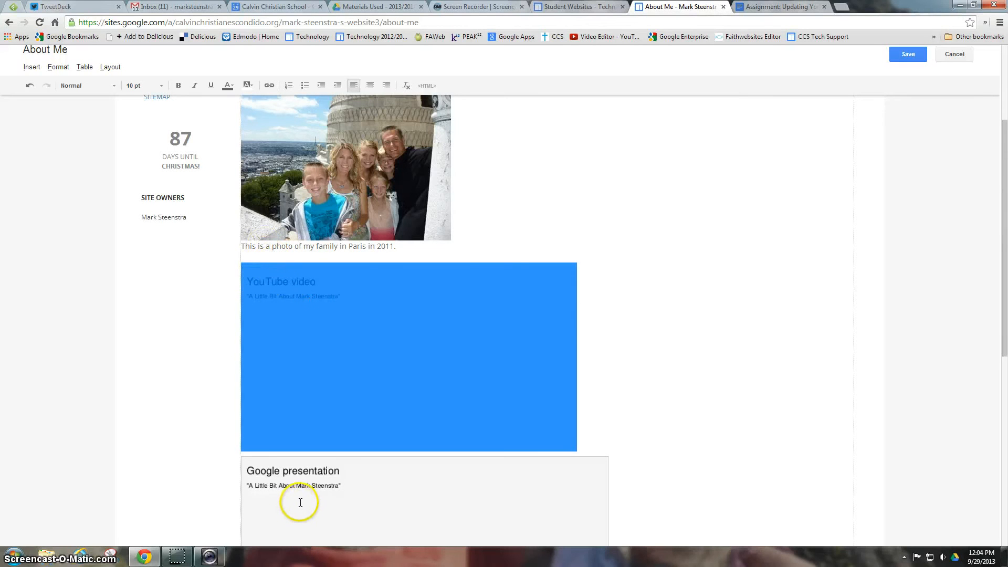
left_click(639, 409)
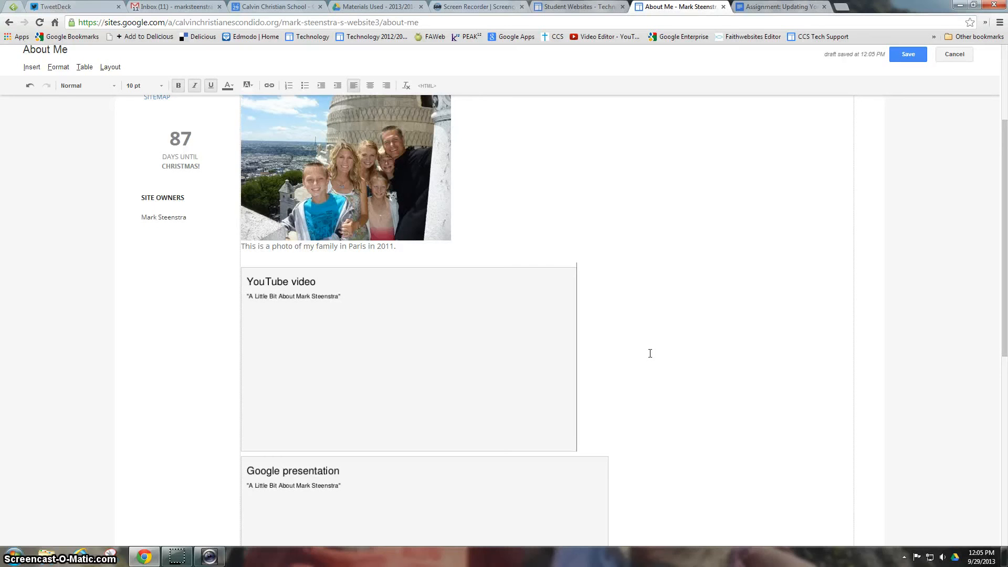
key("Return")
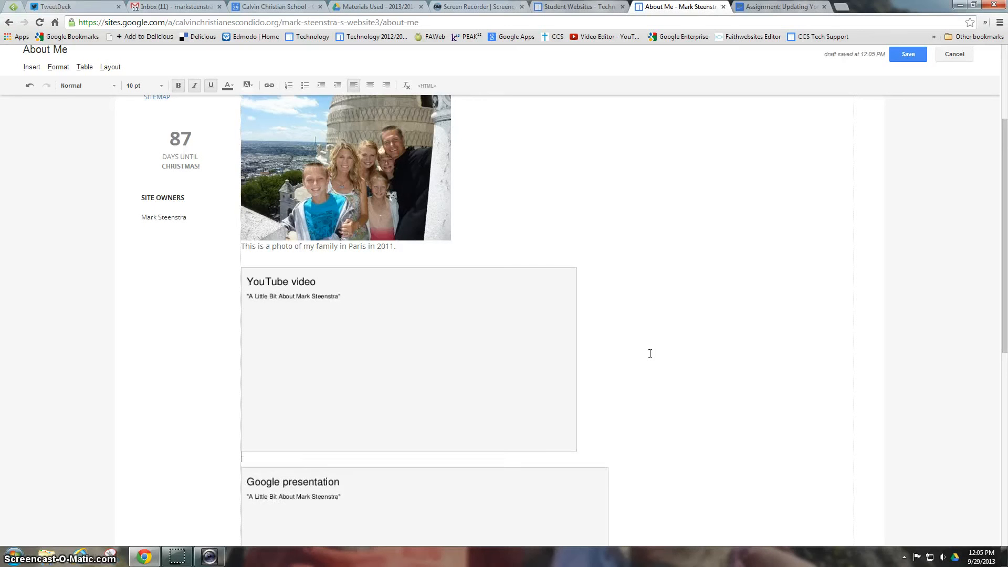
left_click(612, 376)
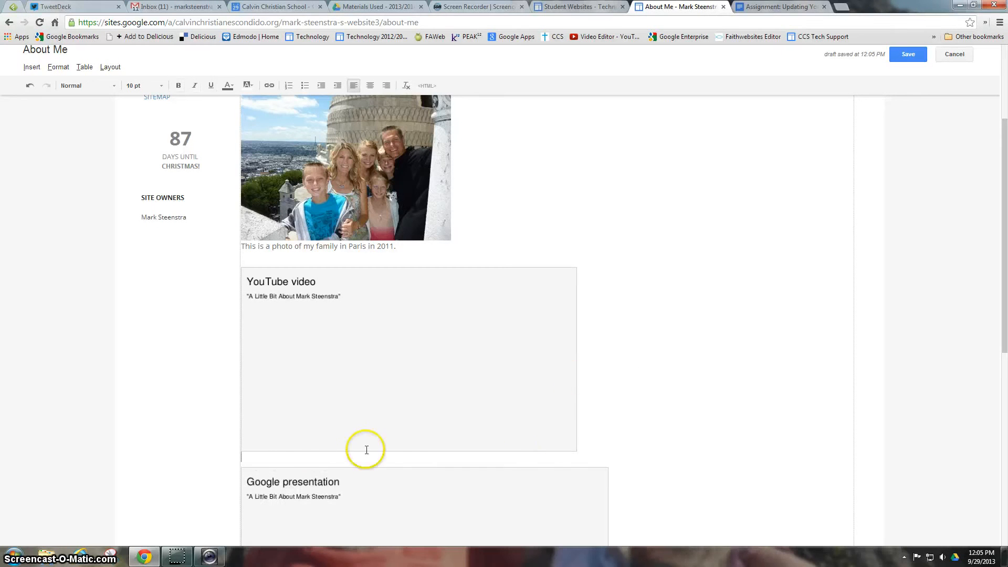
left_click(243, 459)
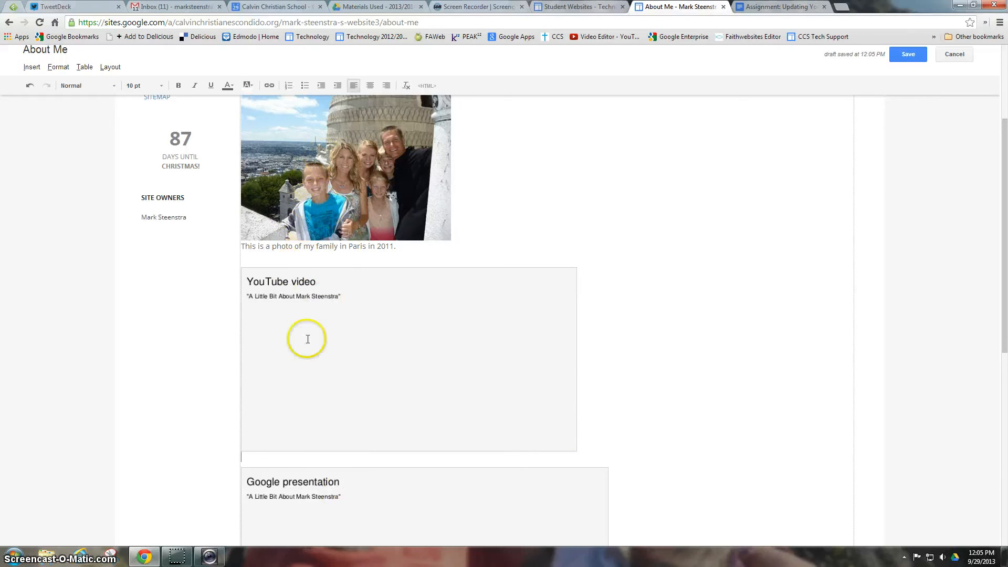
left_click(902, 54)
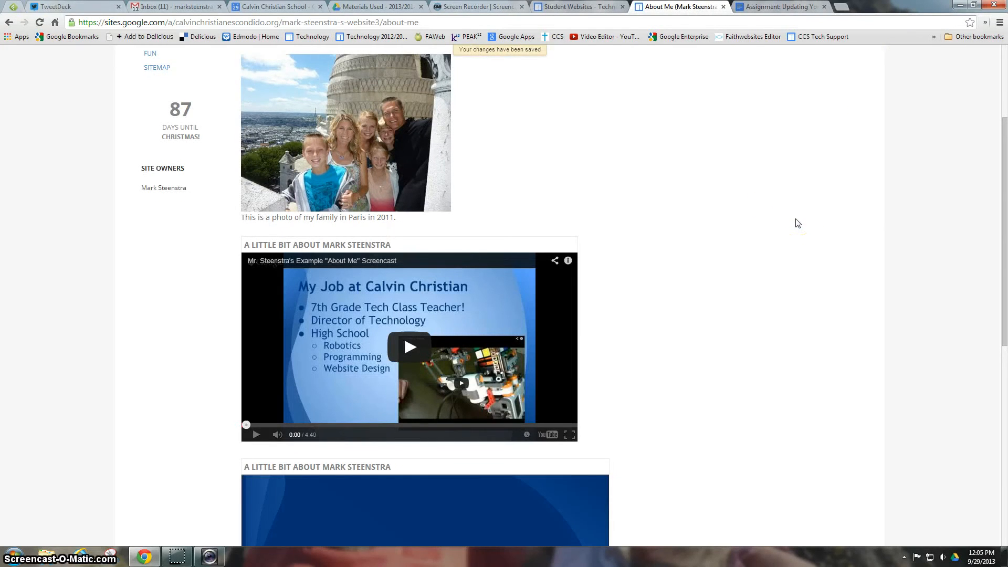
Review the order and spacing of the photo, video and presentation on the About Me page
scroll(798, 223, "down", 4)
scroll(797, 223, "up", 3)
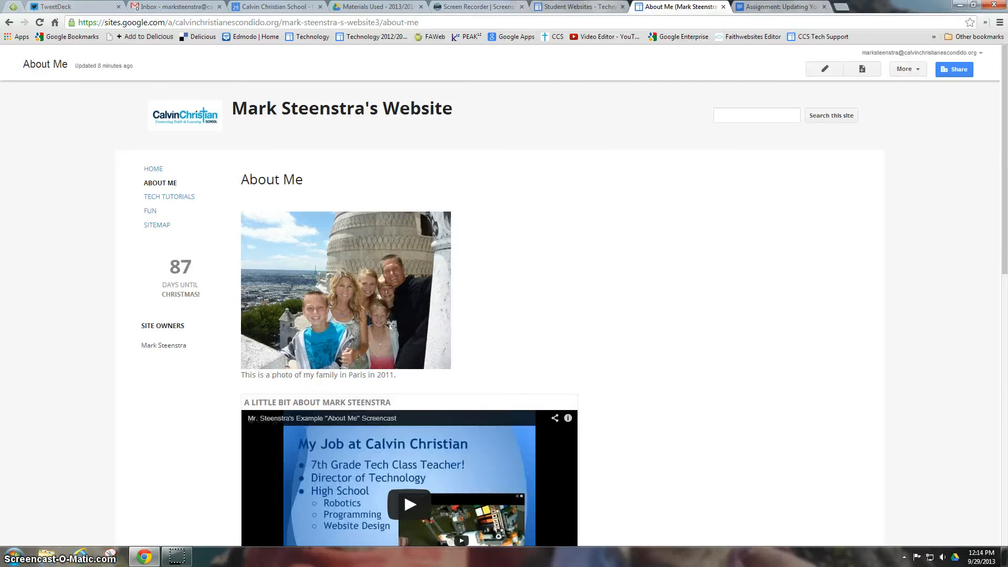
left_click(725, 353)
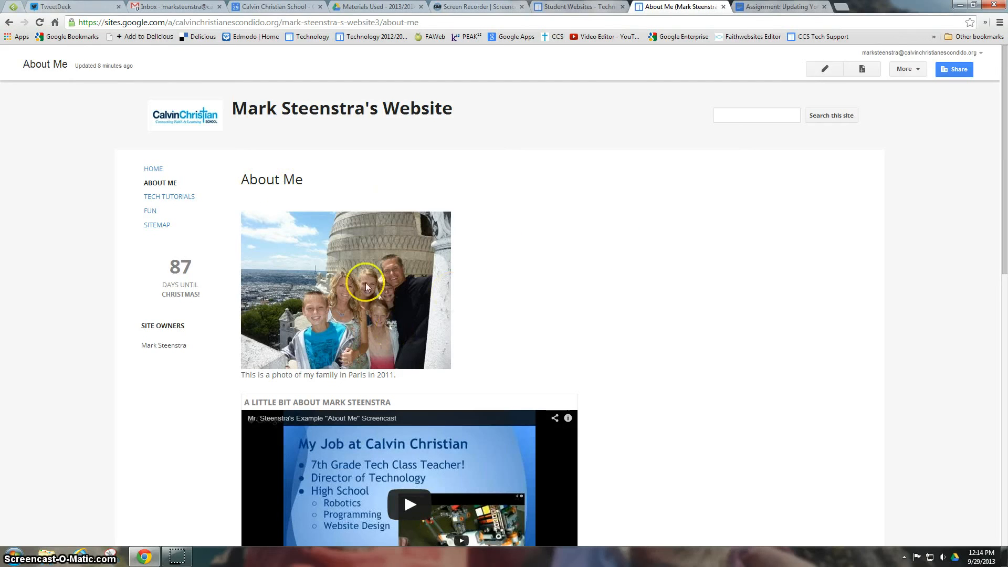
scroll(600, 259, "down", 1)
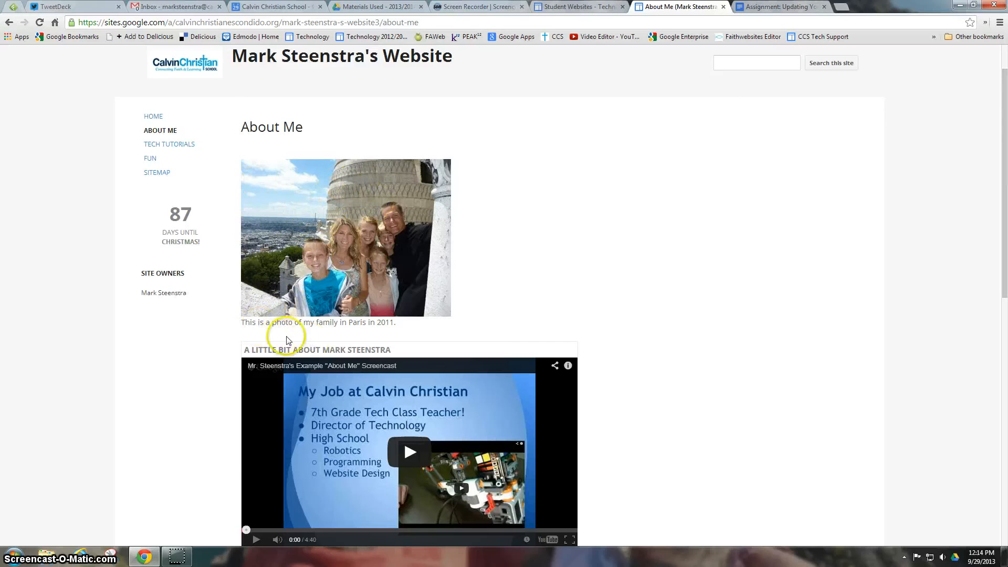
scroll(655, 299, "down", 3)
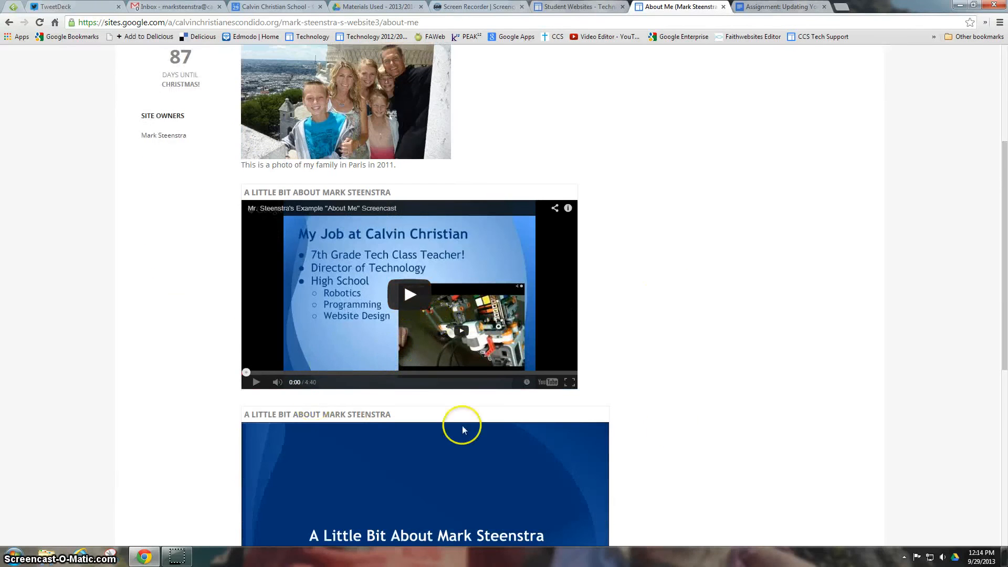
scroll(781, 414, "down", 2)
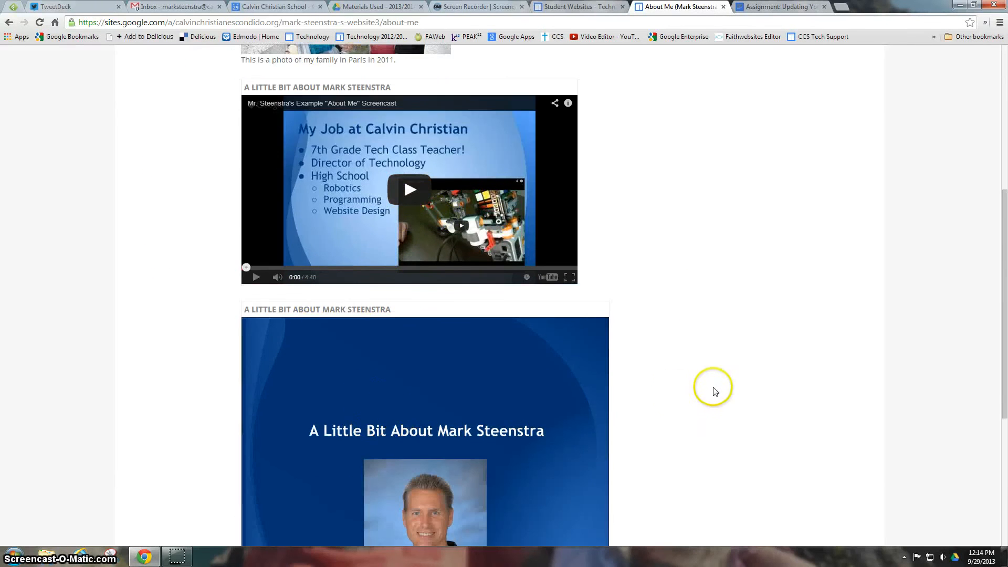
Open the Home page for editing and apply the Two column layout
scroll(711, 389, "down", 3)
scroll(717, 393, "up", 5)
scroll(716, 393, "up", 4)
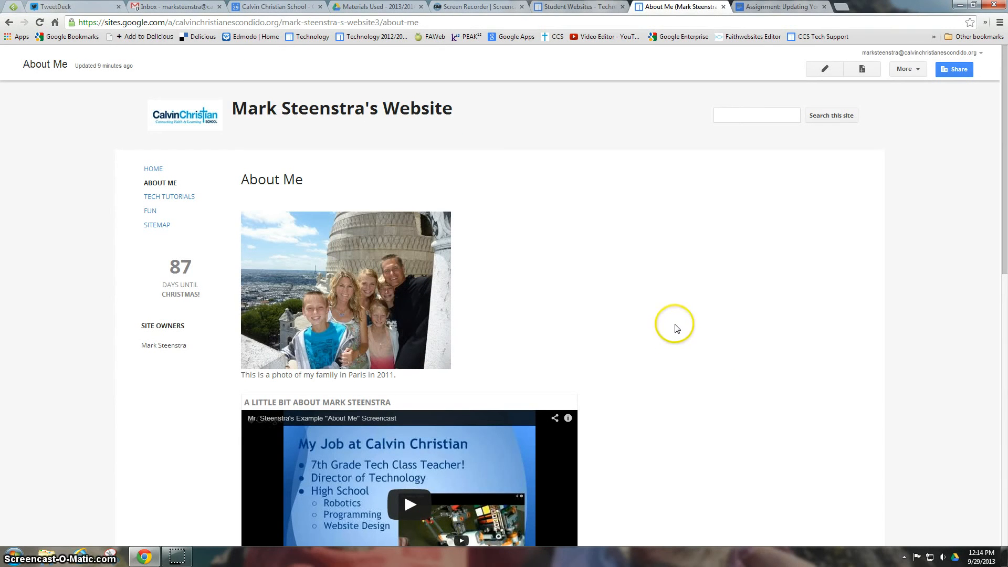
left_click(153, 169)
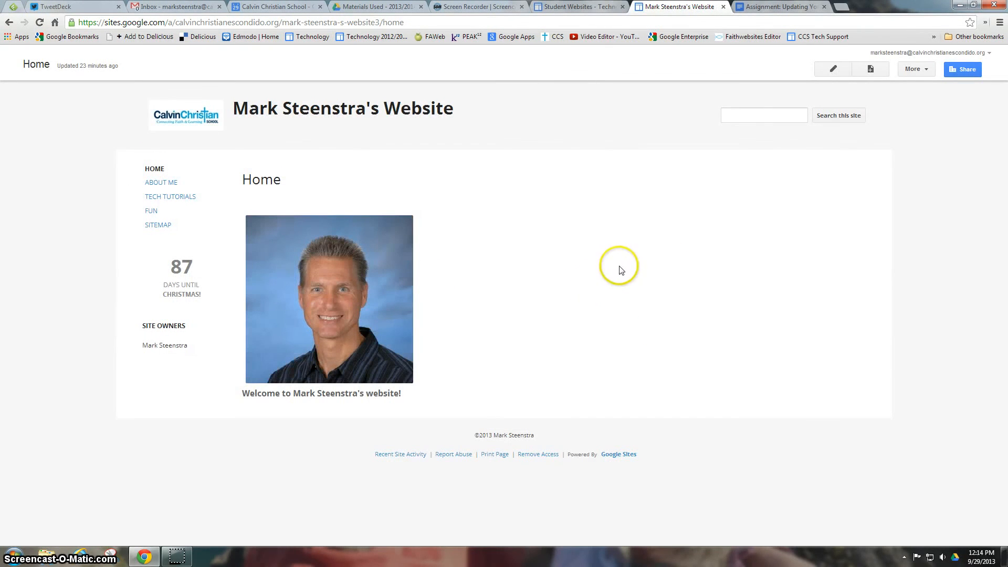
left_click(833, 70)
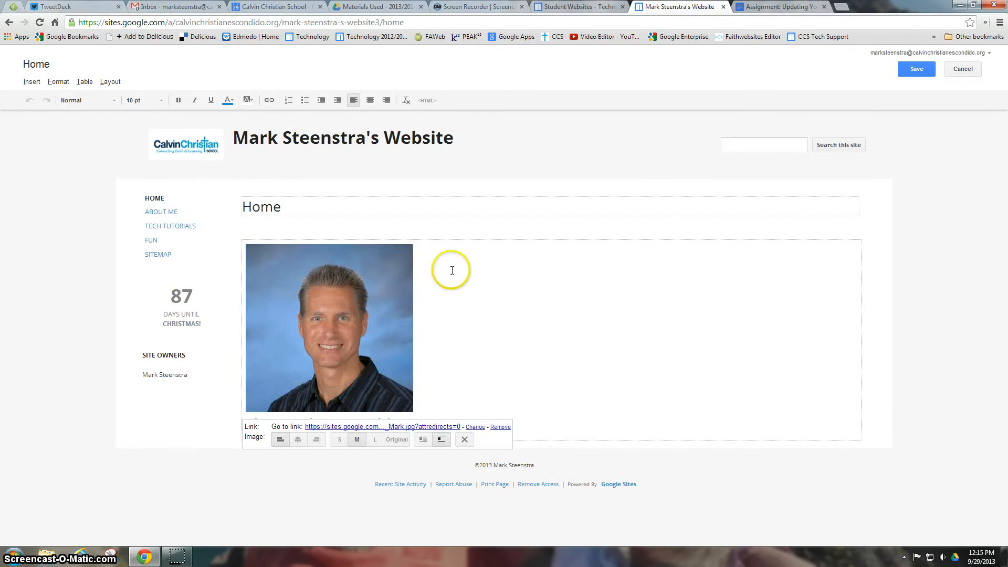
left_click(110, 82)
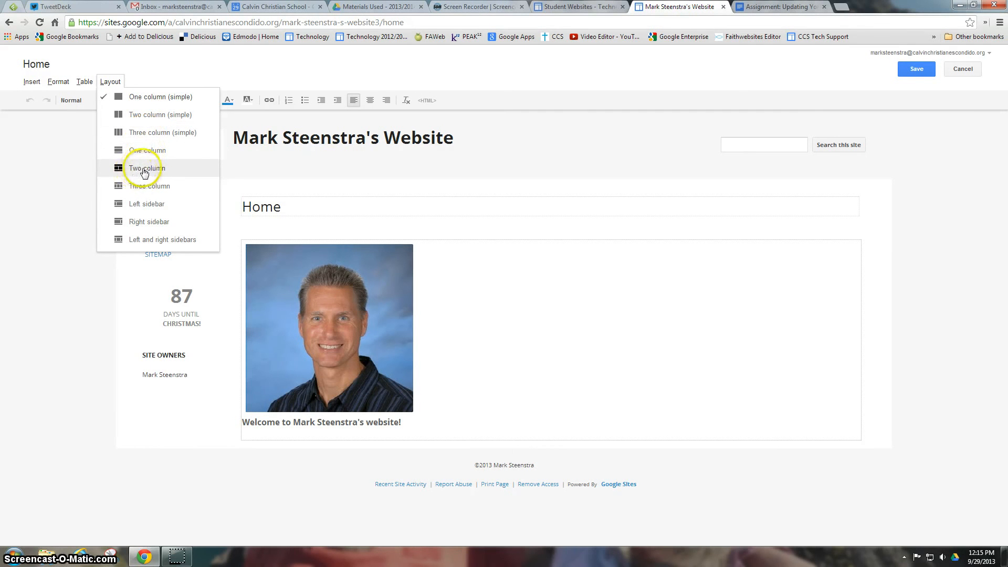
left_click(140, 169)
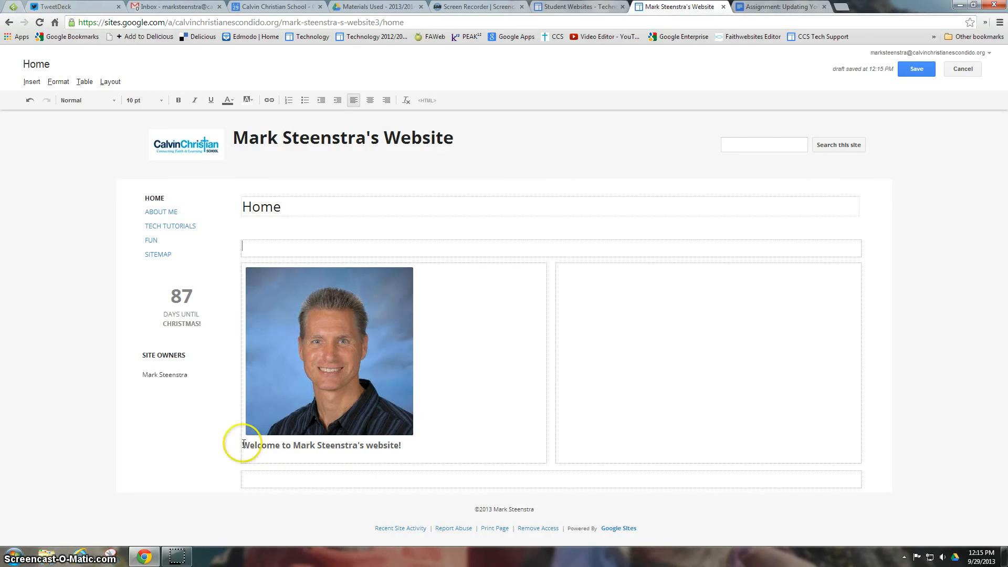
Move the welcome line from below the portrait photo into the full-width box above the two columns
left_click_drag(244, 444, 402, 445)
key("ctrl+x")
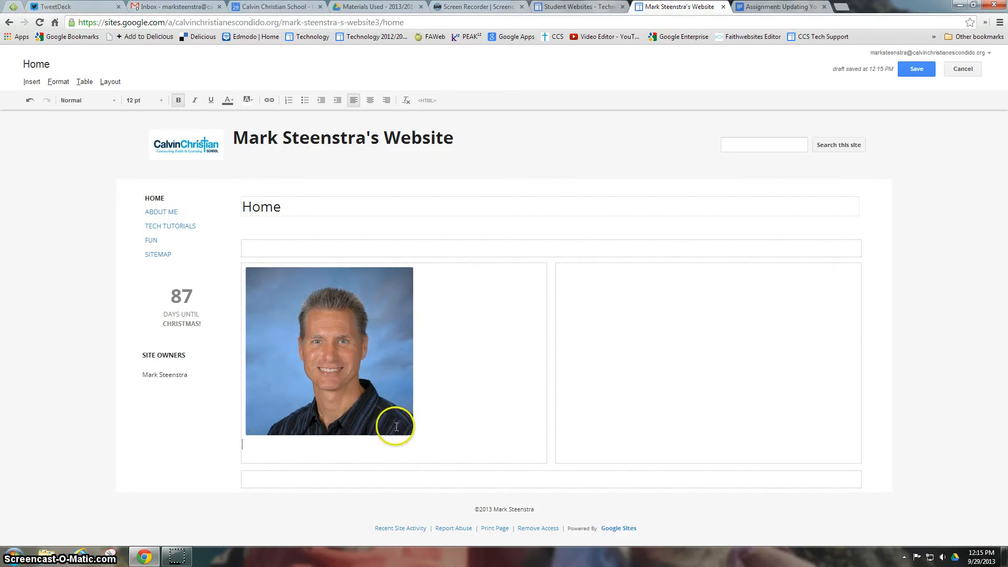
left_click(277, 244)
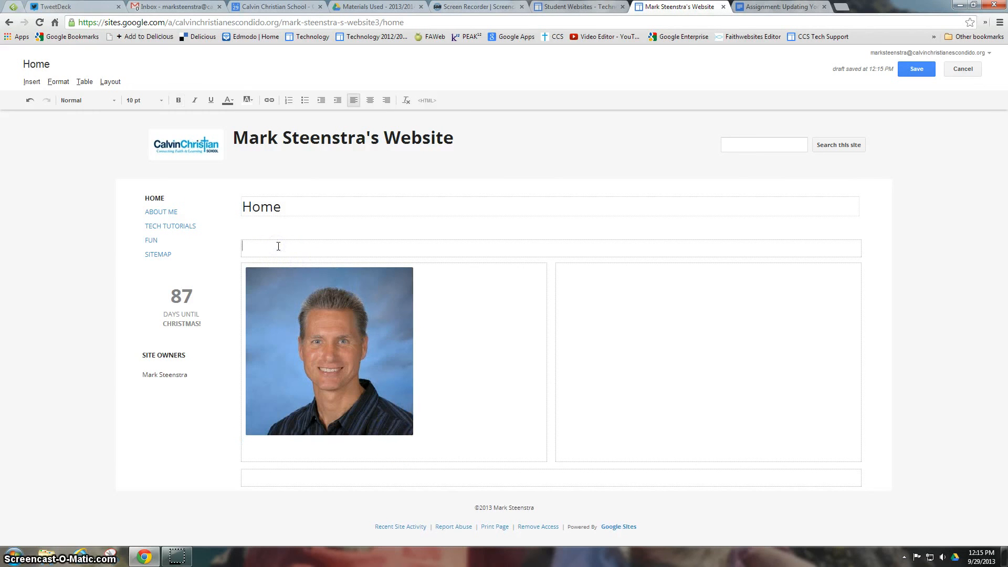
key("ctrl+v")
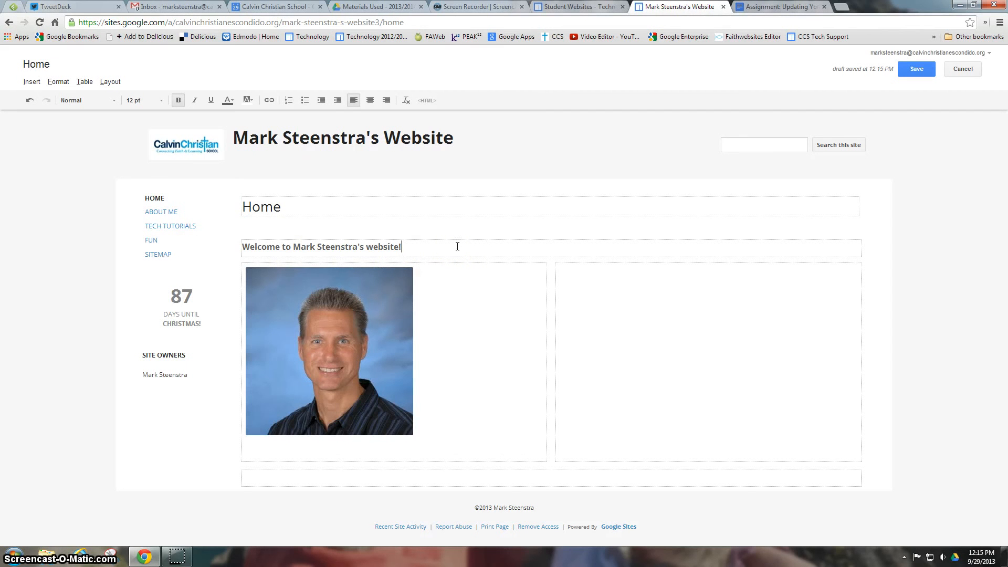
Center the welcome line and capitalize the word "Website" in it
left_click(244, 247)
left_click_drag(244, 247, 438, 250)
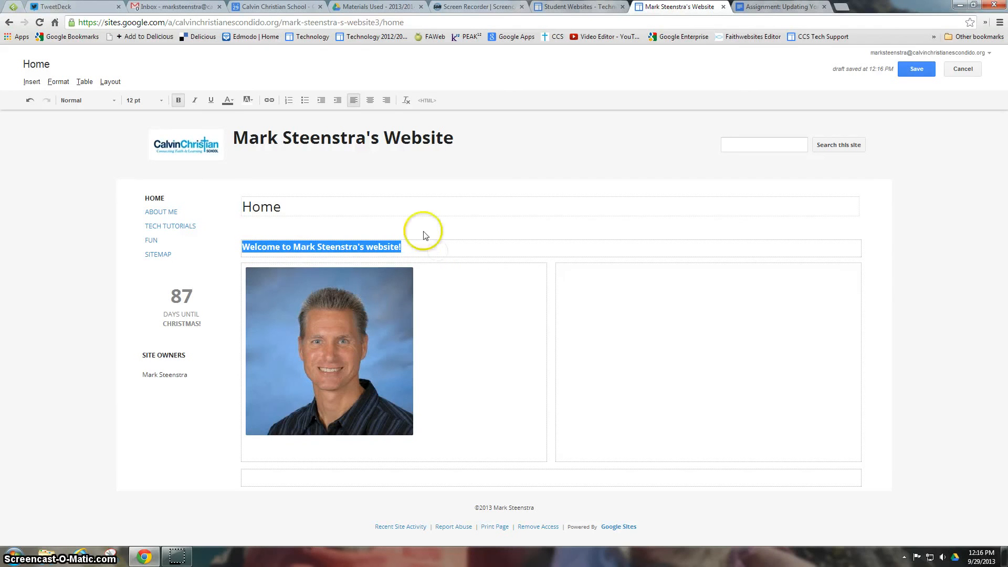
left_click(370, 101)
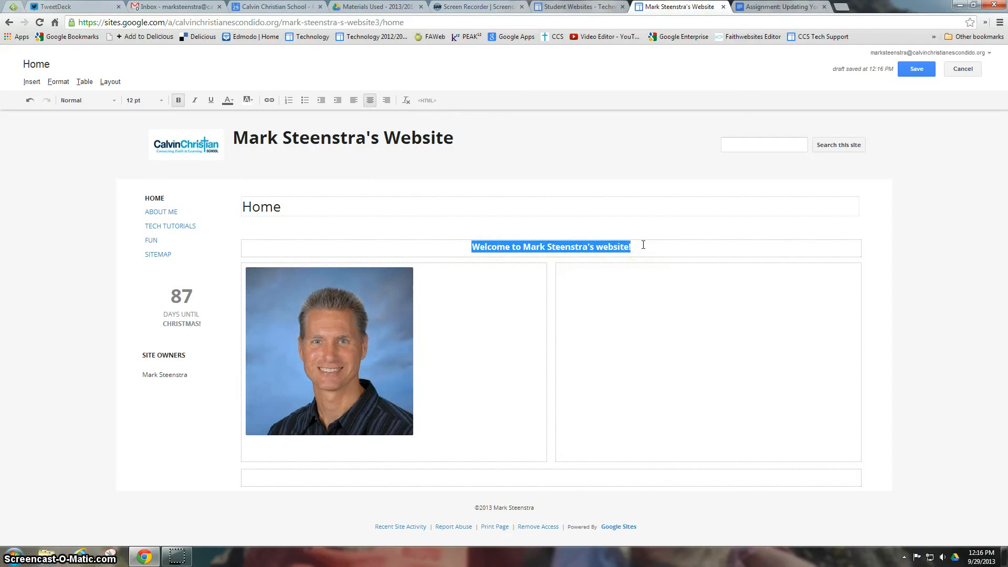
left_click(603, 248)
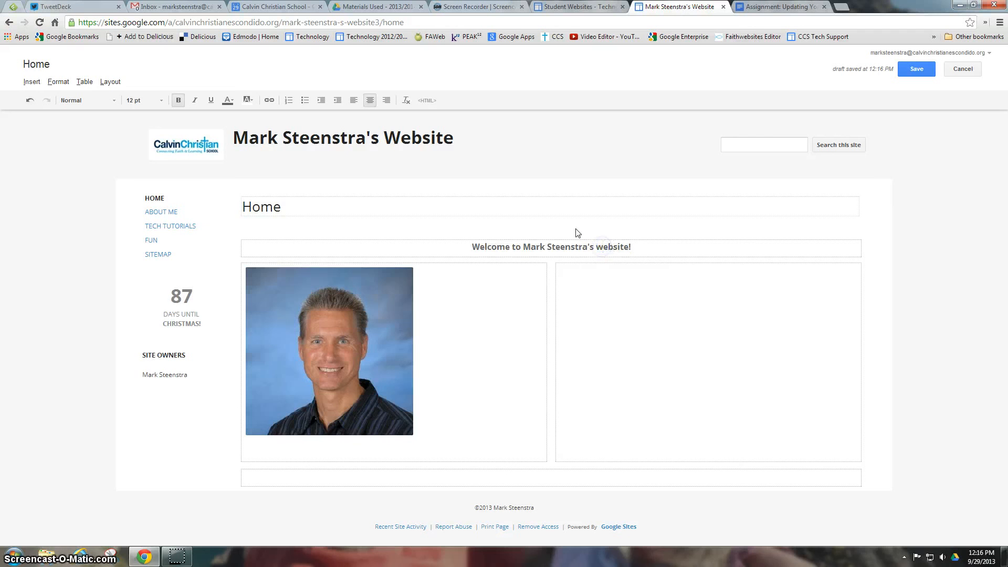
key("BackSpace")
type("W")
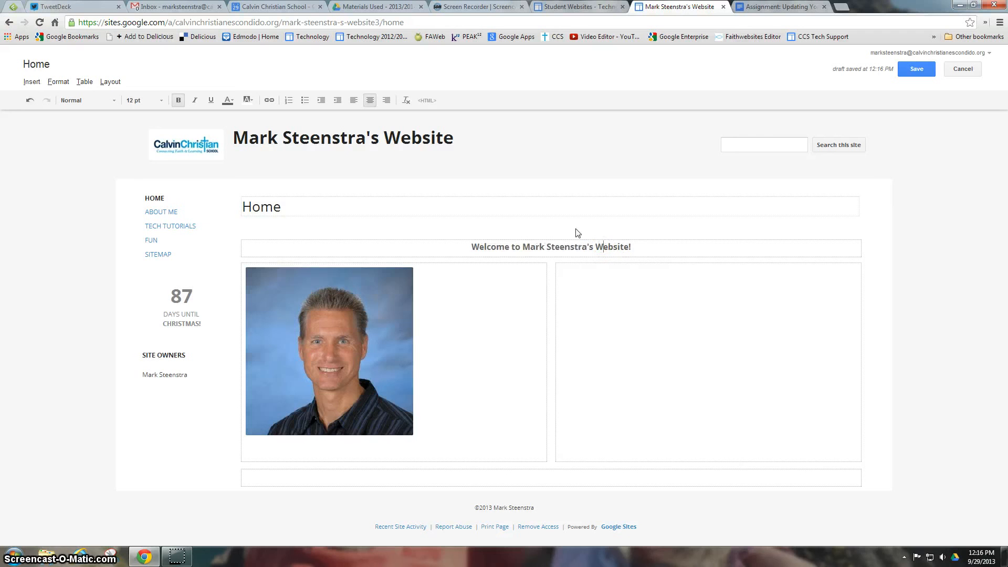
Format the welcome line at 18 pt in bright blue
left_click_drag(468, 246, 680, 242)
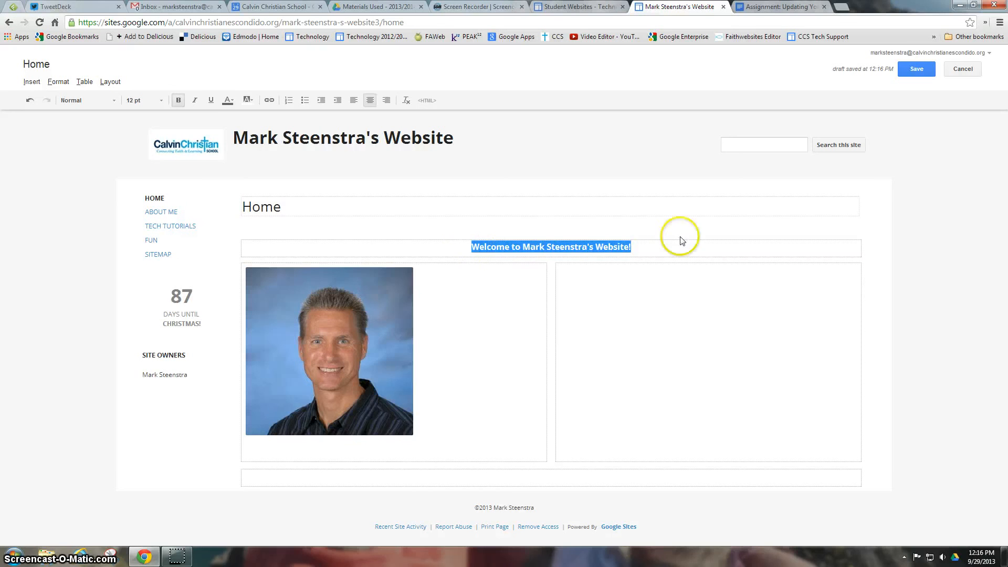
left_click(164, 103)
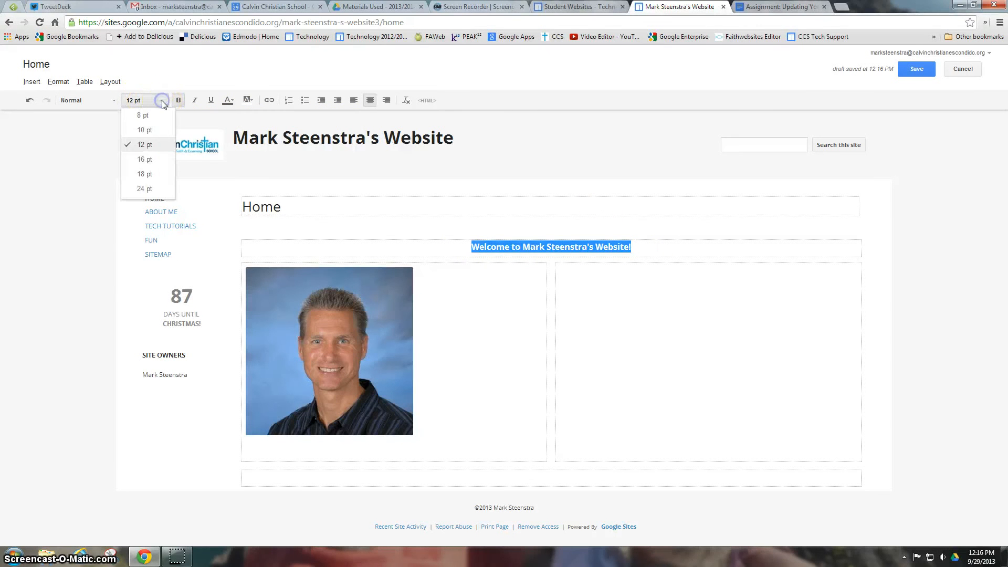
left_click(152, 174)
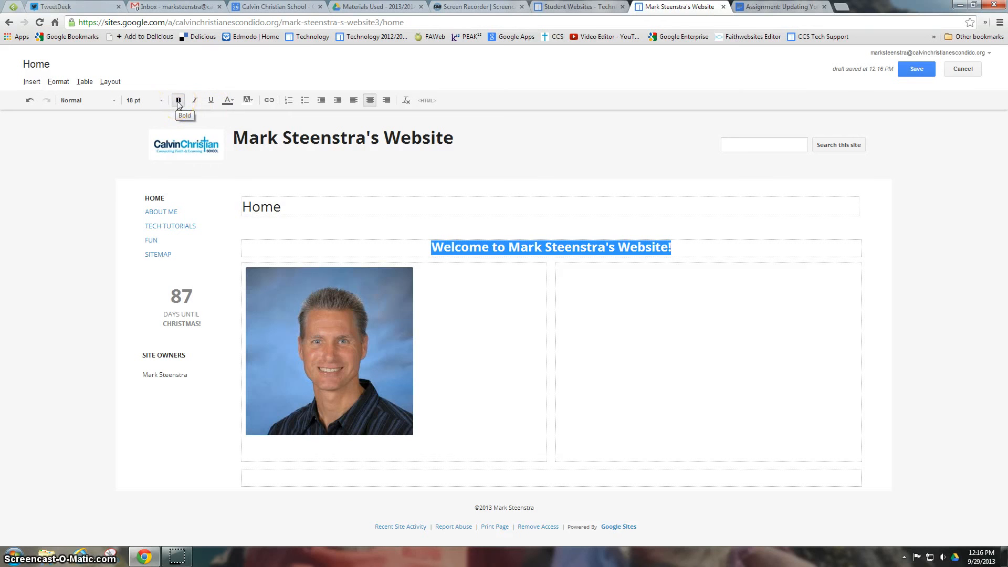
left_click(229, 101)
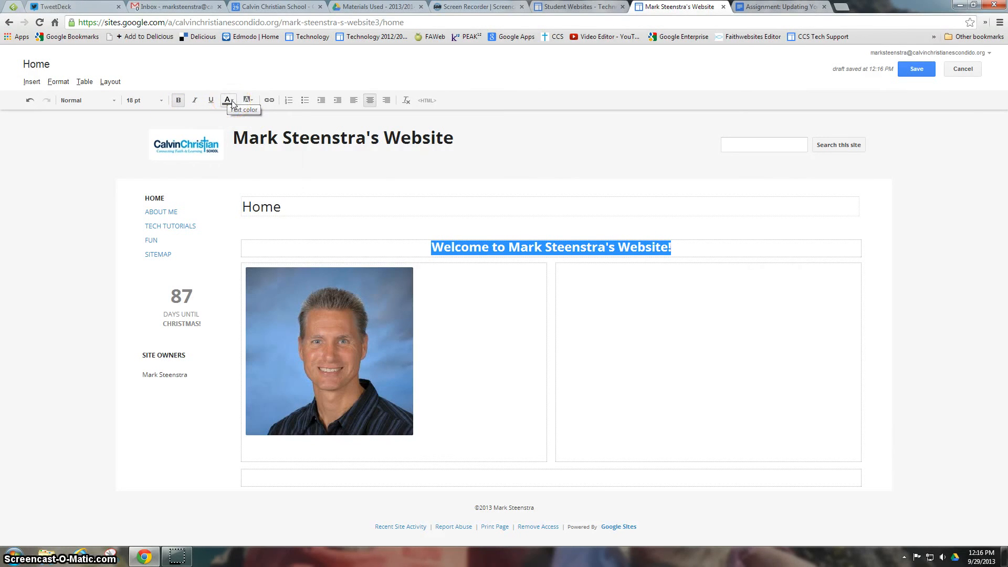
left_click(232, 102)
left_click(247, 99)
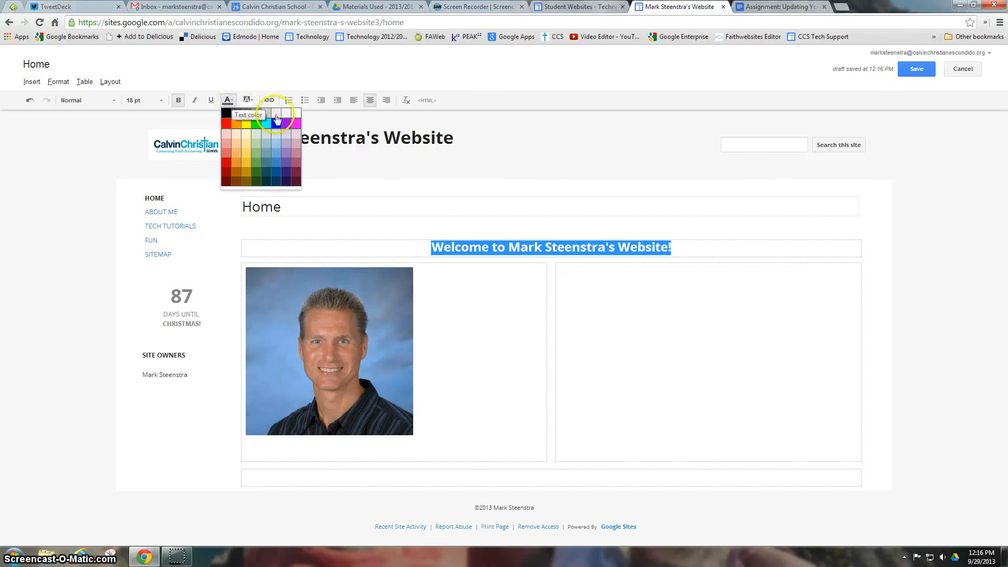
left_click(228, 102)
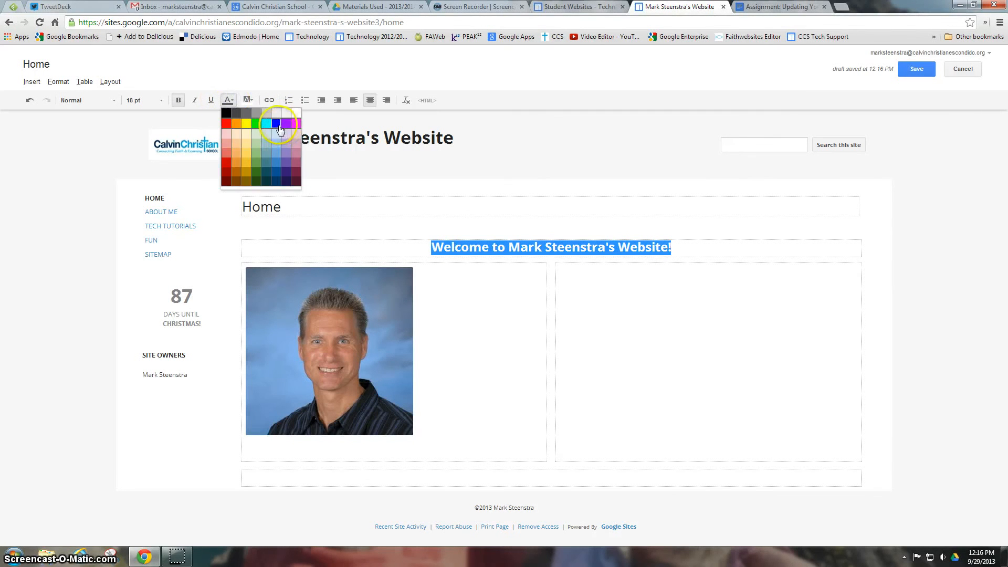
left_click(276, 123)
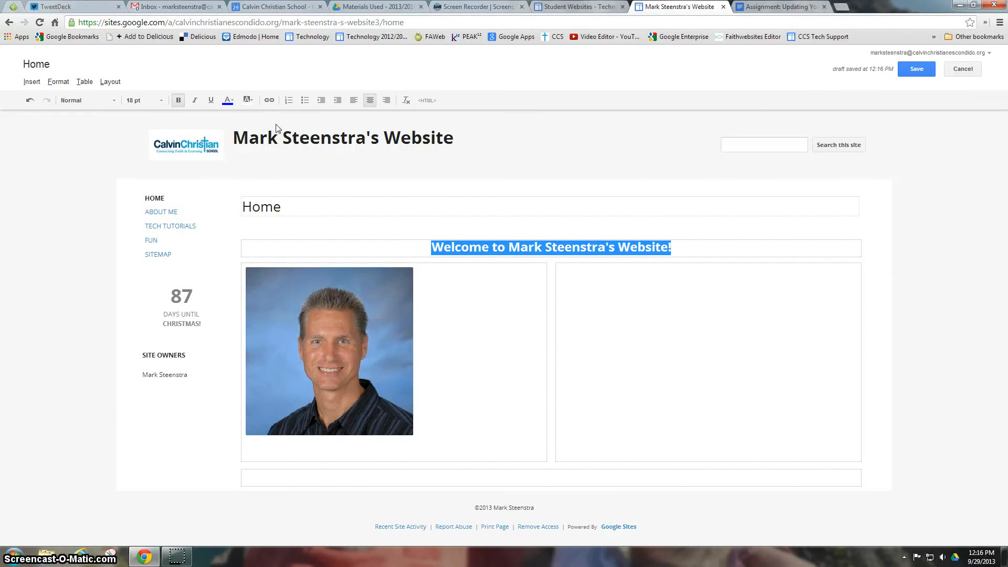
Insert the uploaded family photo by the mountain stream into the empty right column and set its size to L
left_click(636, 302)
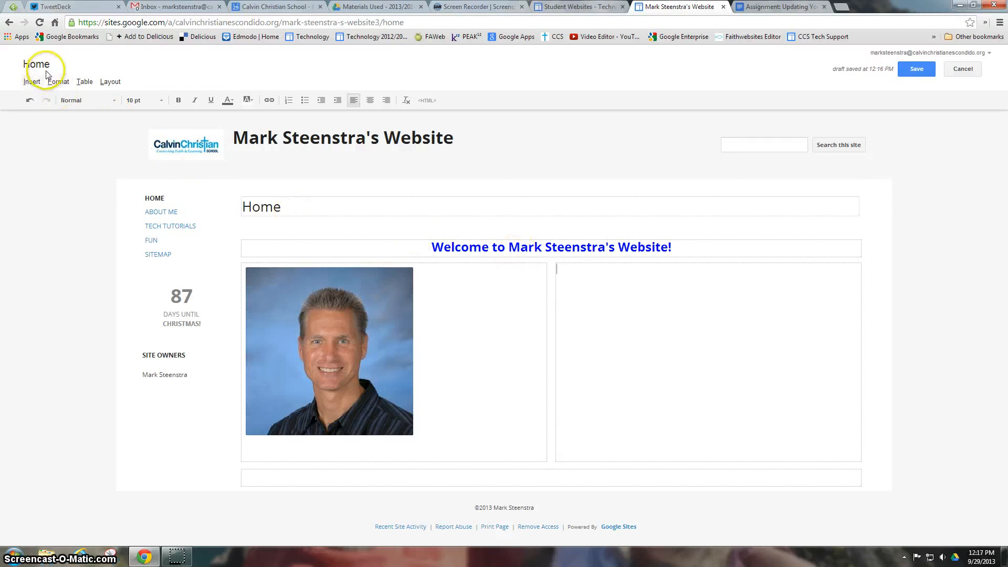
left_click(32, 82)
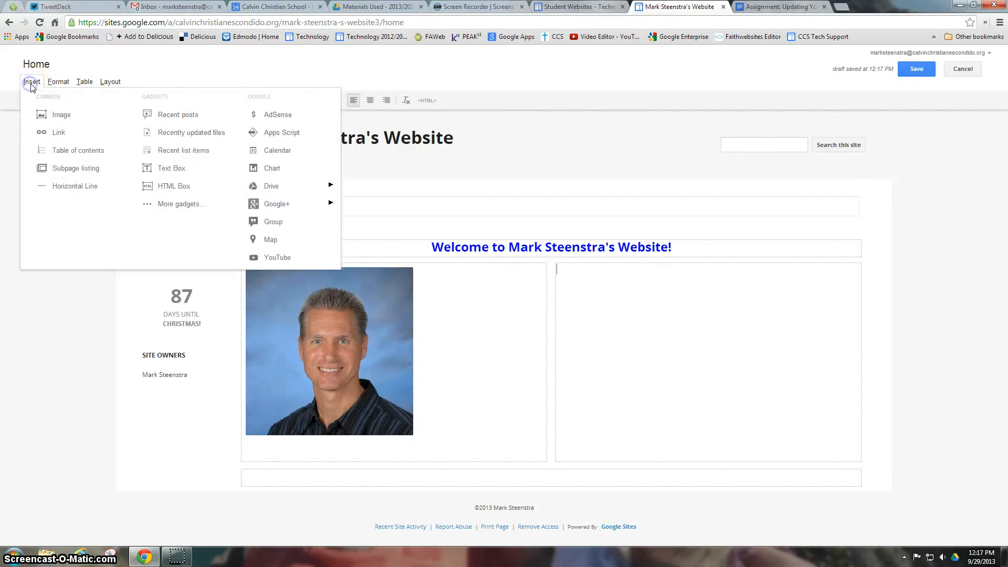
left_click(60, 114)
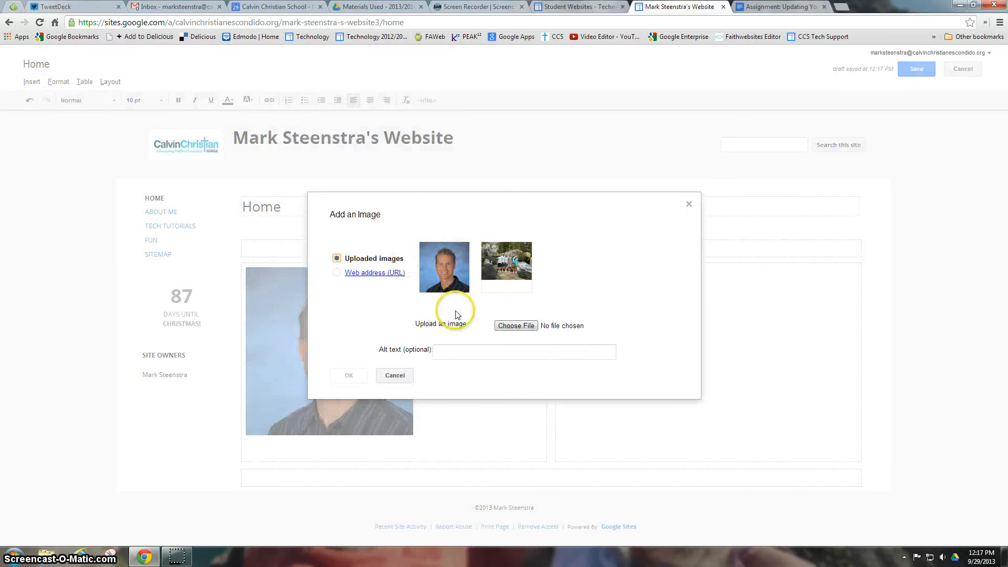
left_click(507, 264)
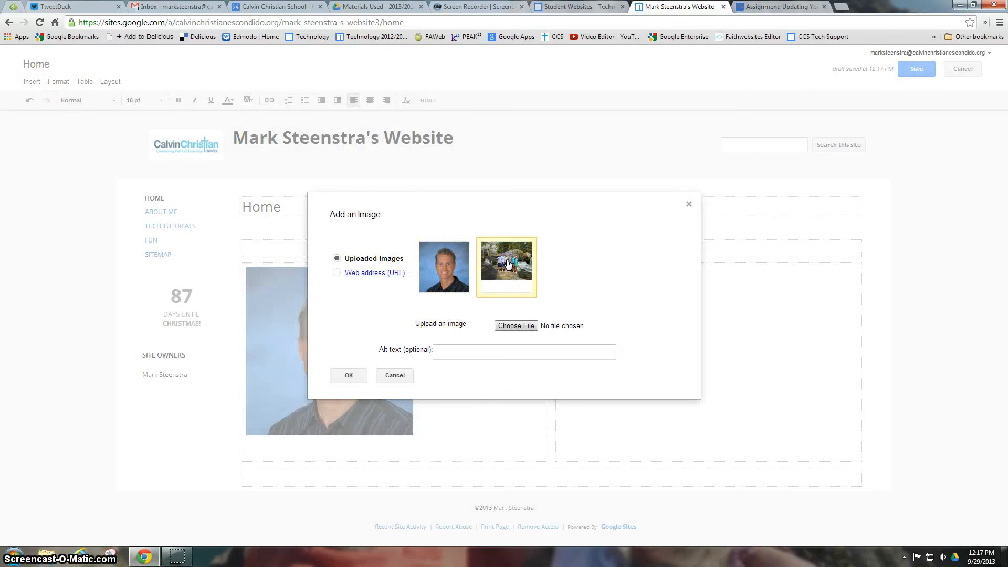
left_click(348, 375)
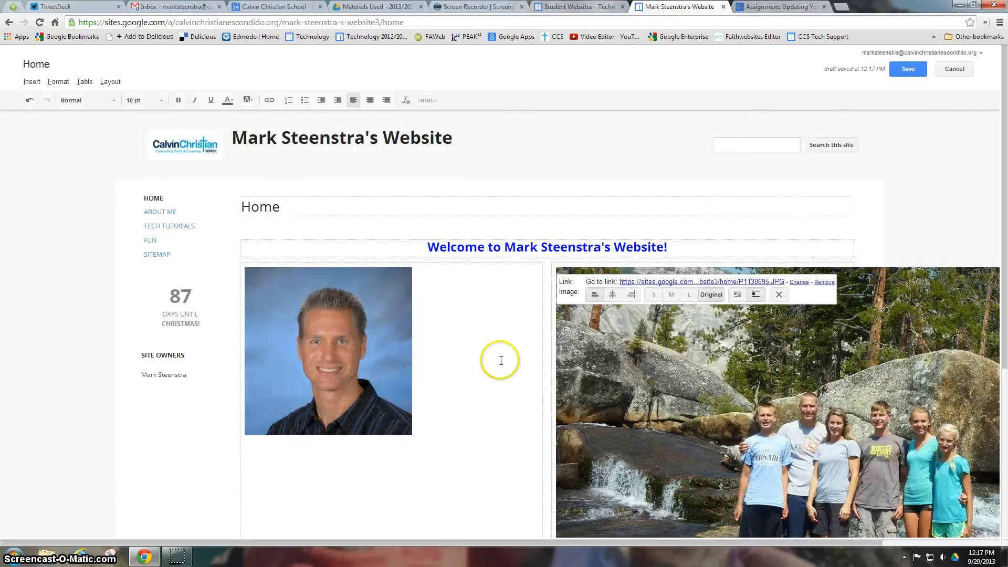
left_click(672, 295)
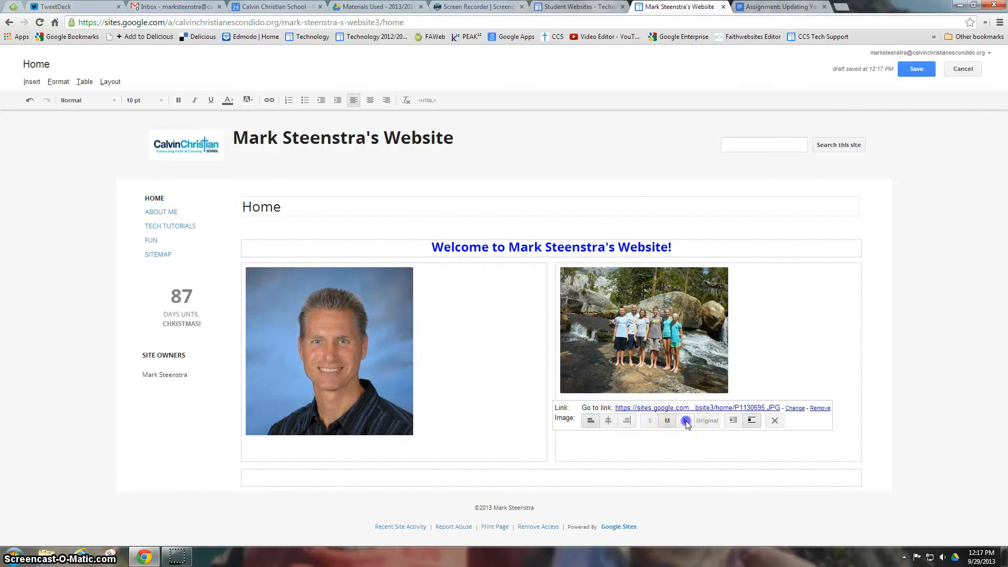
left_click(685, 420)
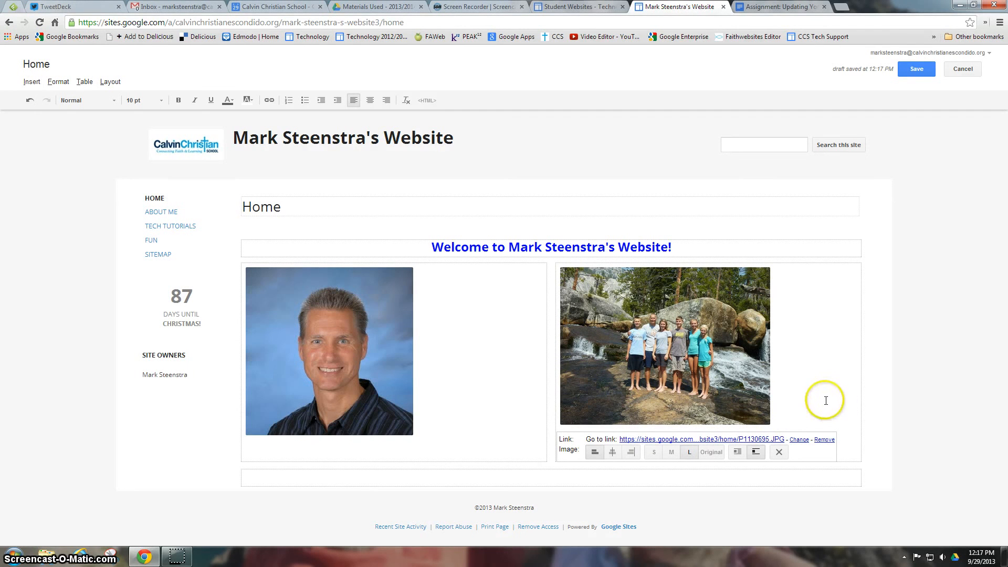
Center the family photo and the portrait photo within their columns
left_click(612, 452)
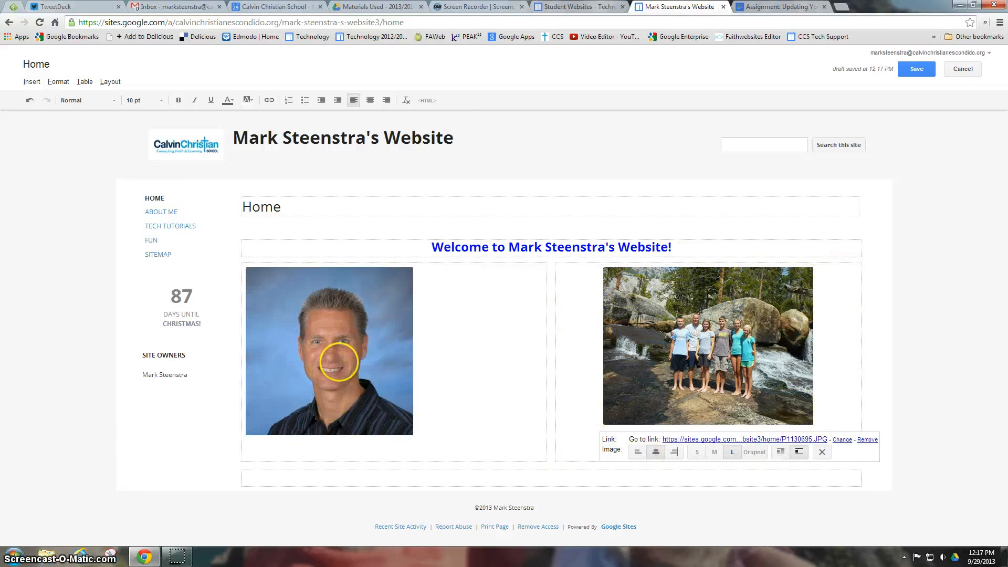
left_click(341, 360)
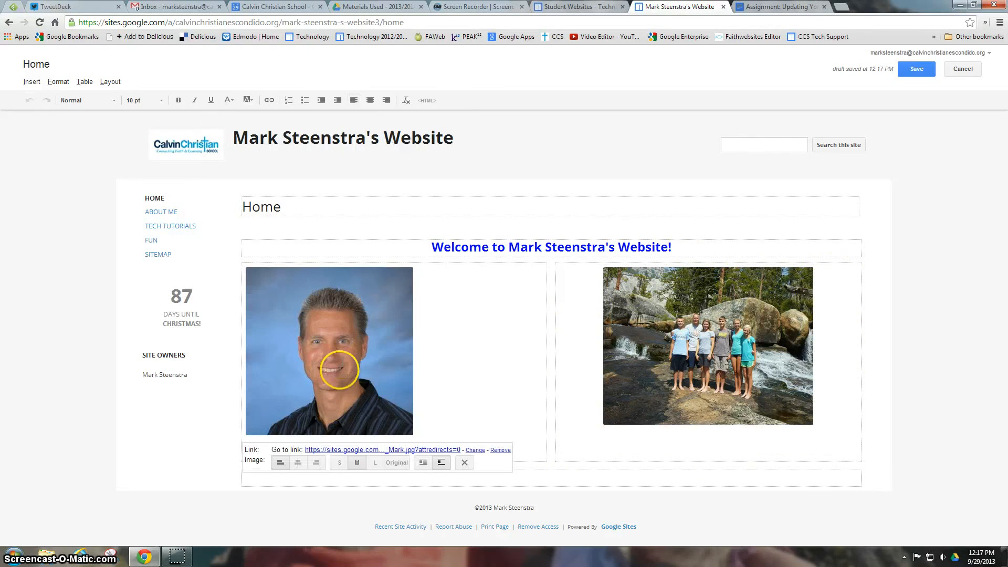
left_click(297, 462)
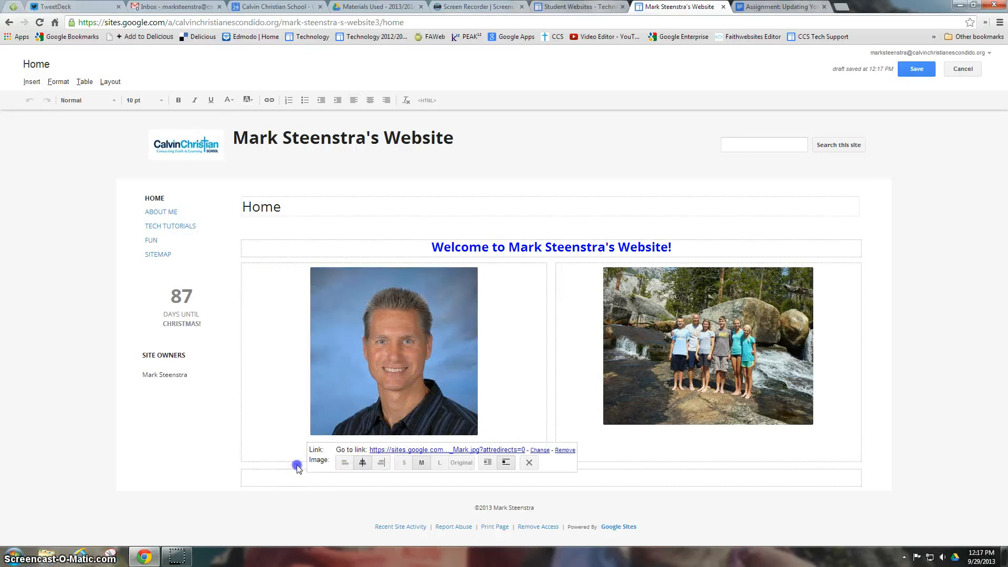
Add the centered caption "This is me!" below the portrait photo
left_click(527, 414)
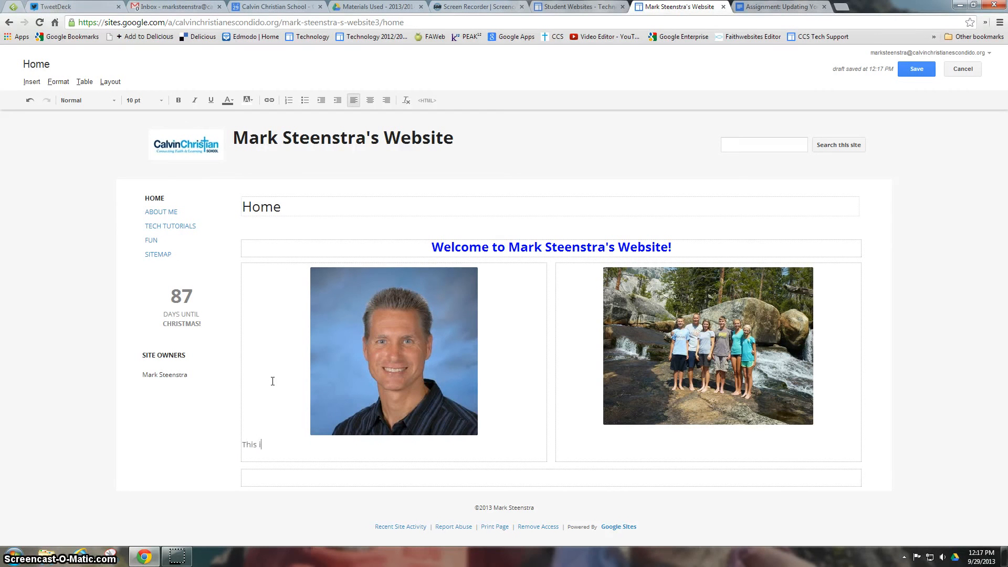
type("me!")
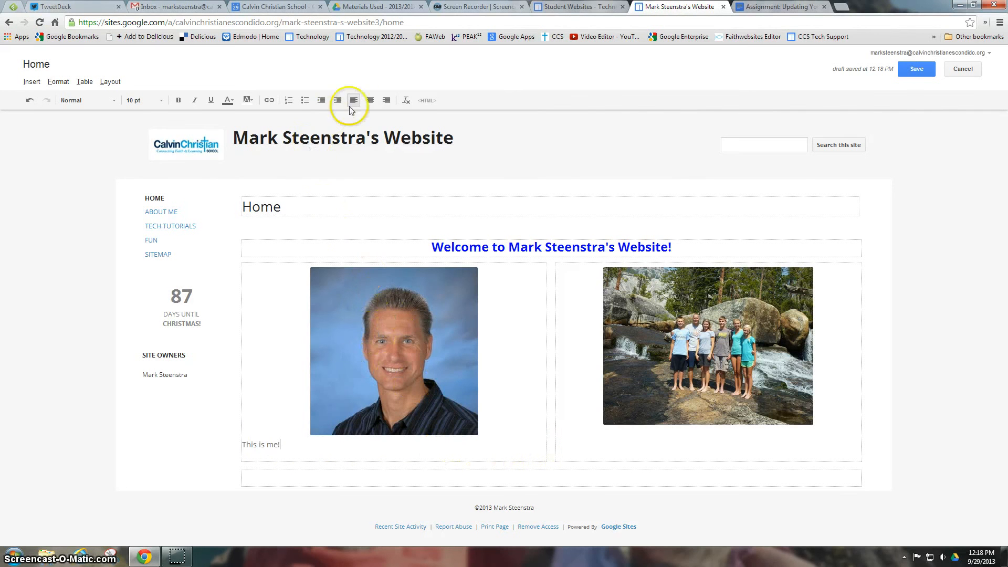
left_click(371, 100)
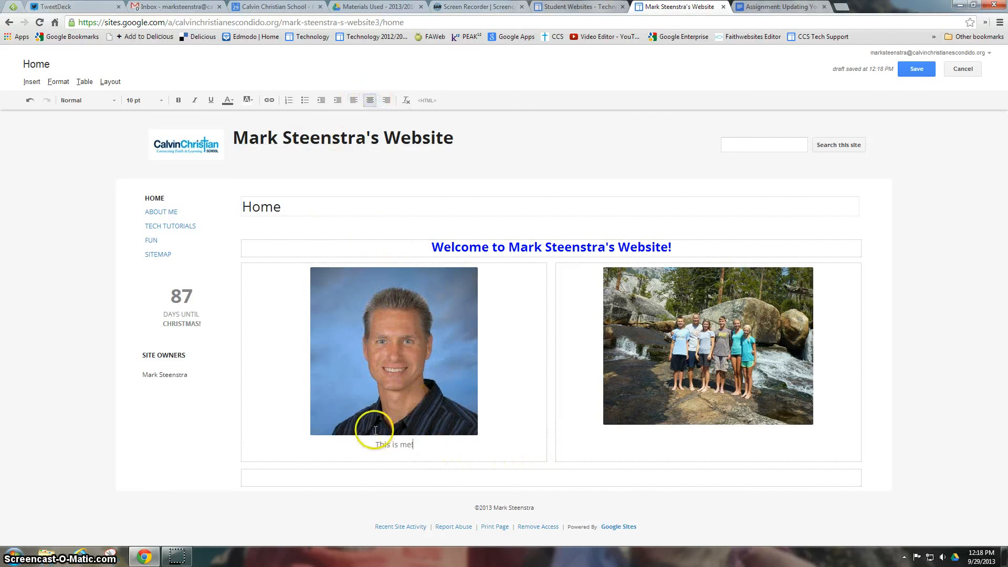
Make the portrait photo's caption black and bold
left_click_drag(368, 444, 437, 448)
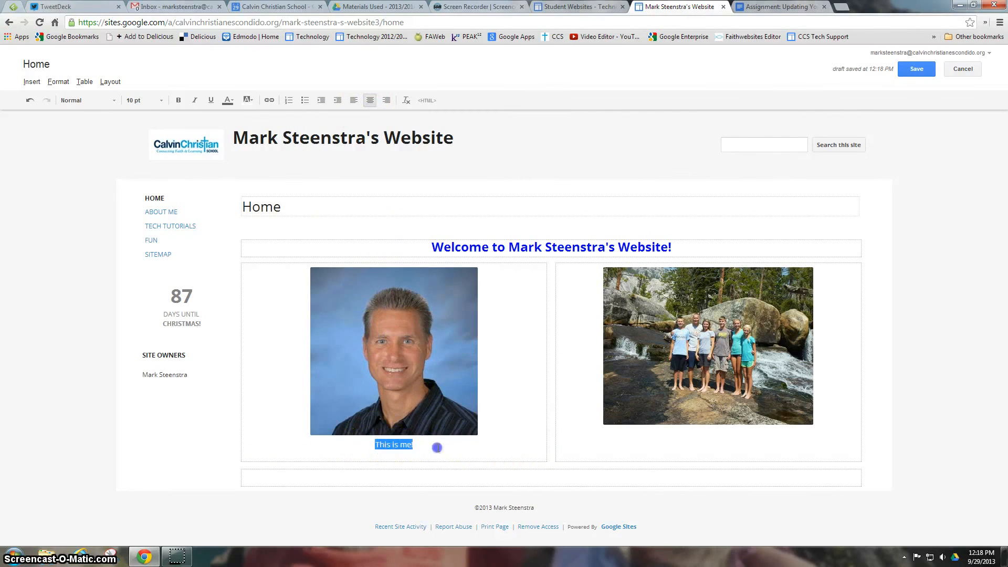
left_click(229, 101)
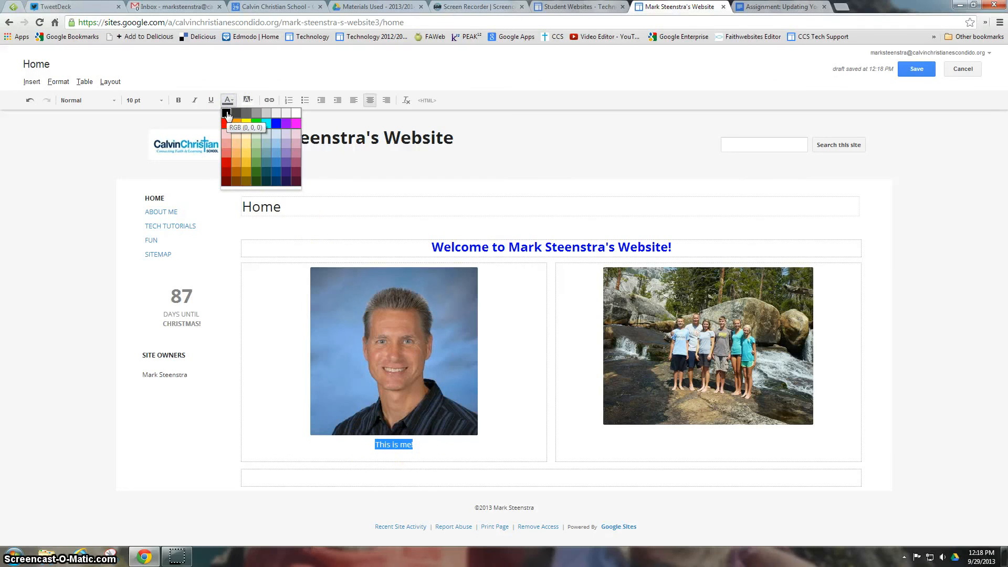
left_click(227, 113)
left_click(178, 100)
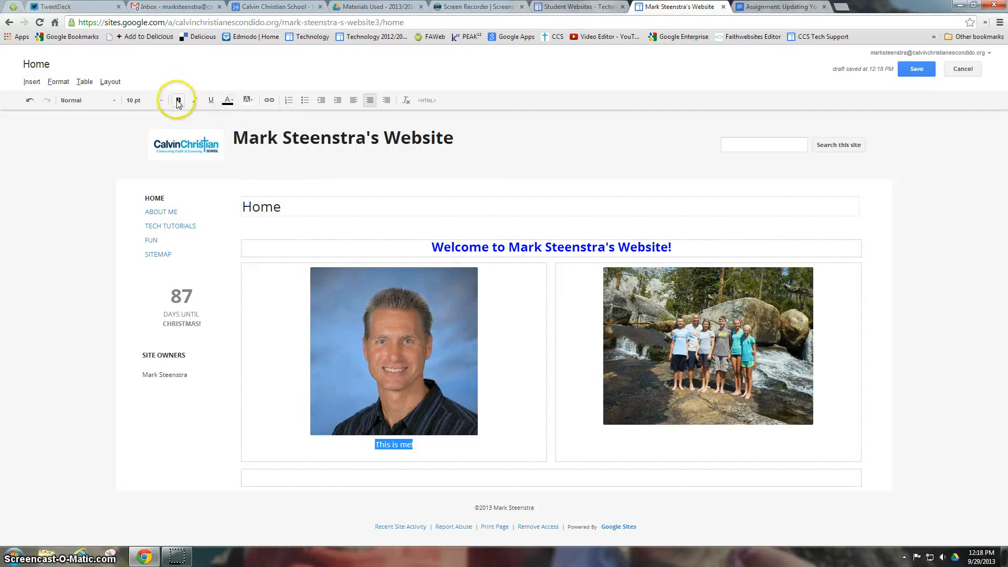
Add the caption "I love to hike. This is me and my family at Yosemite National Park." below the family photo
left_click(680, 436)
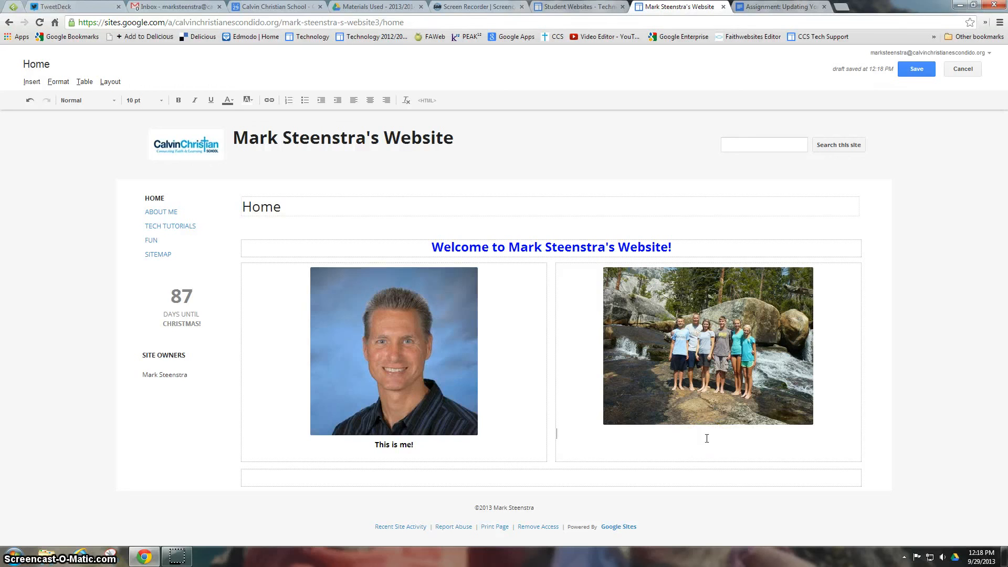
type("po hike. This is me an")
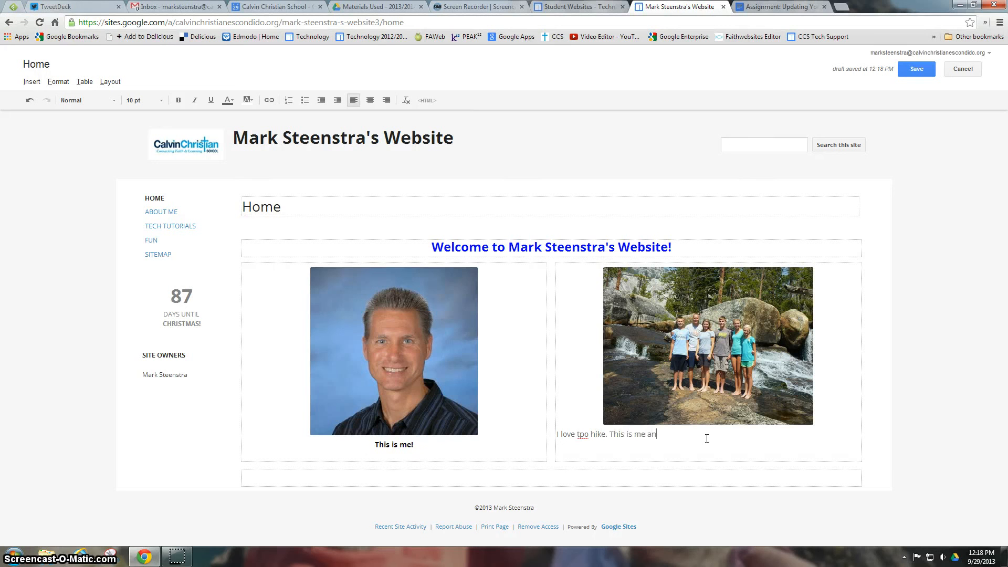
type("my family")
type("at Yosimite")
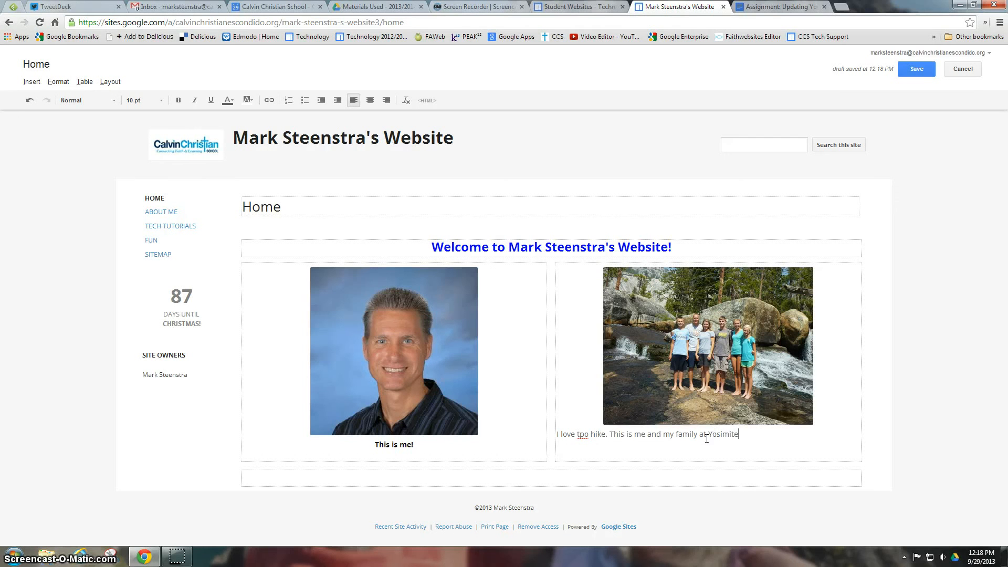
left_click(722, 437)
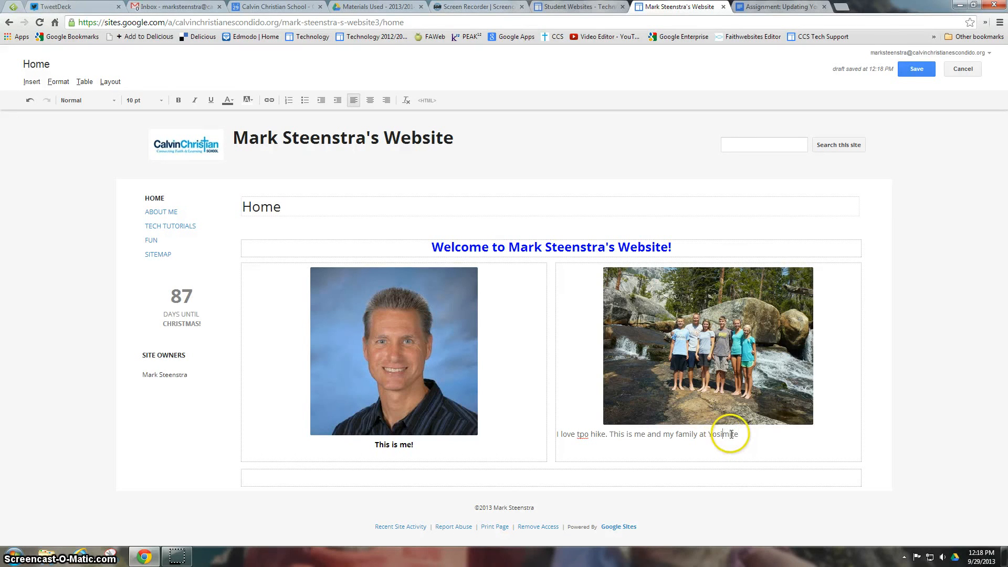
double_click(583, 435)
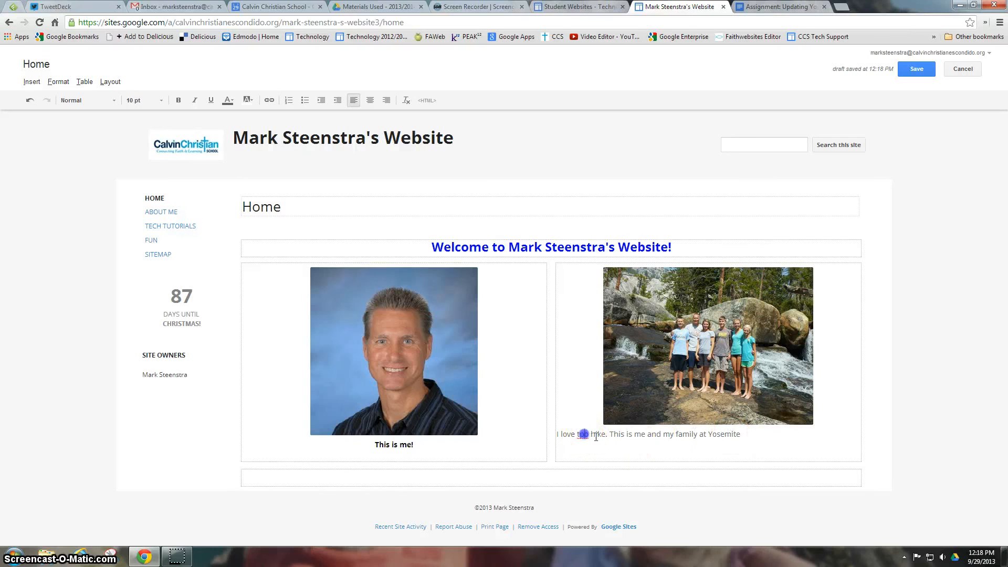
type("to")
left_click(750, 434)
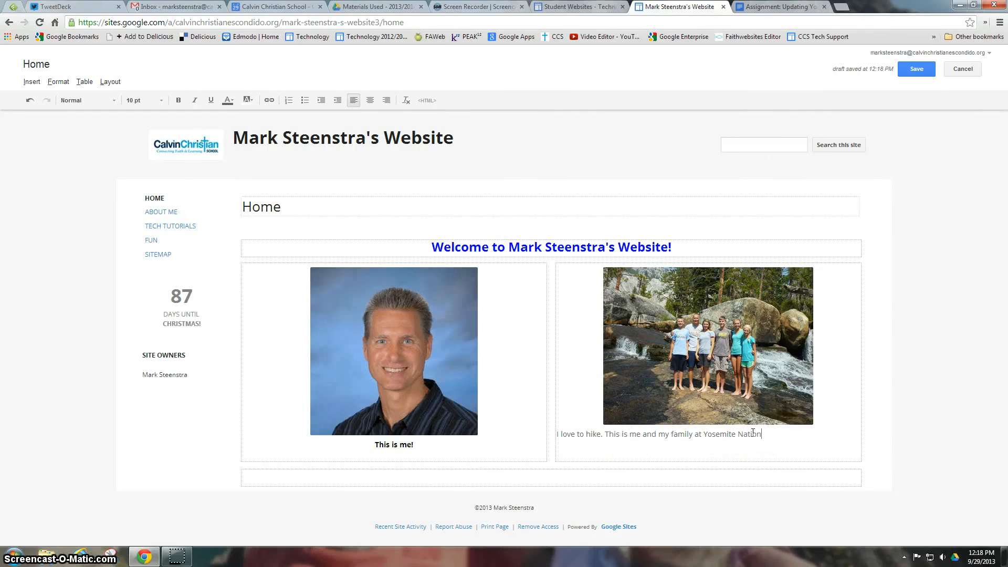
type("National Park.")
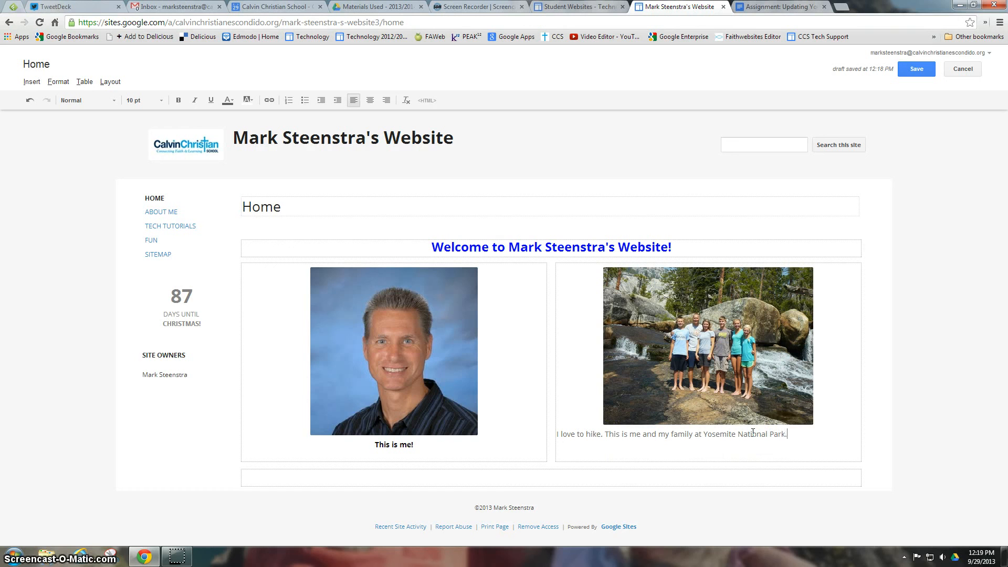
Make the family photo's caption bold and black, and center it in its column
left_click_drag(789, 433, 555, 440)
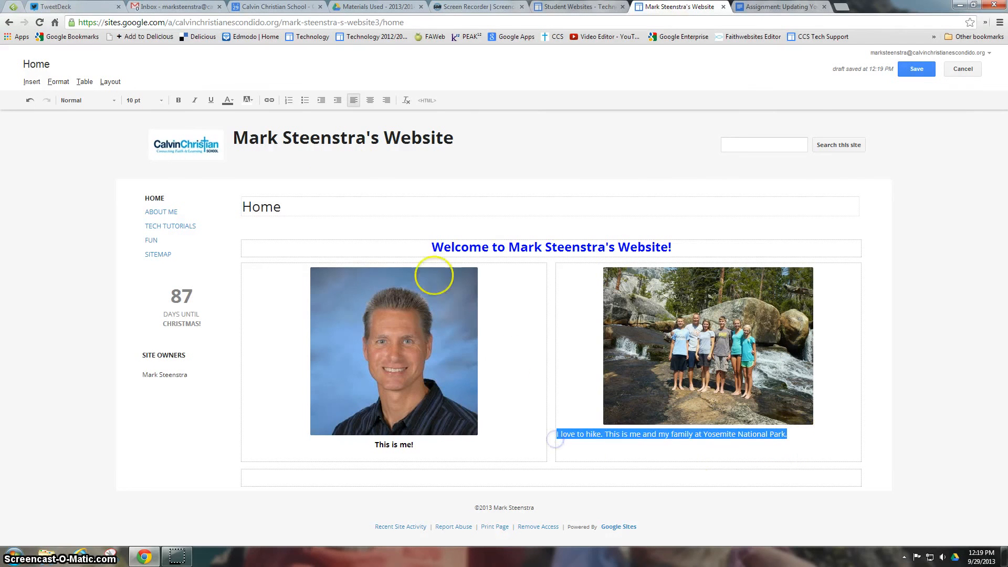
left_click(178, 102)
left_click(232, 101)
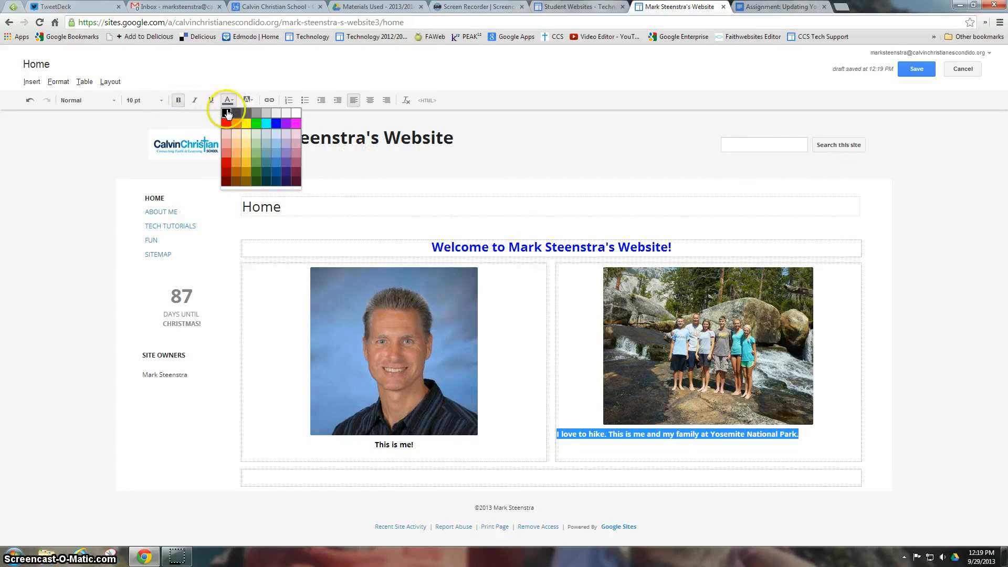
left_click(226, 113)
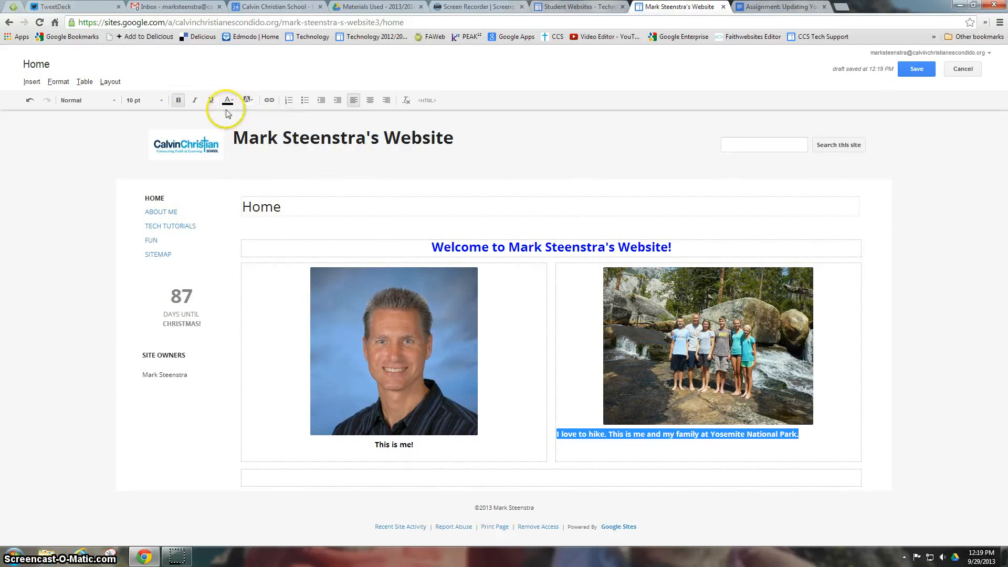
left_click(370, 101)
left_click(851, 381)
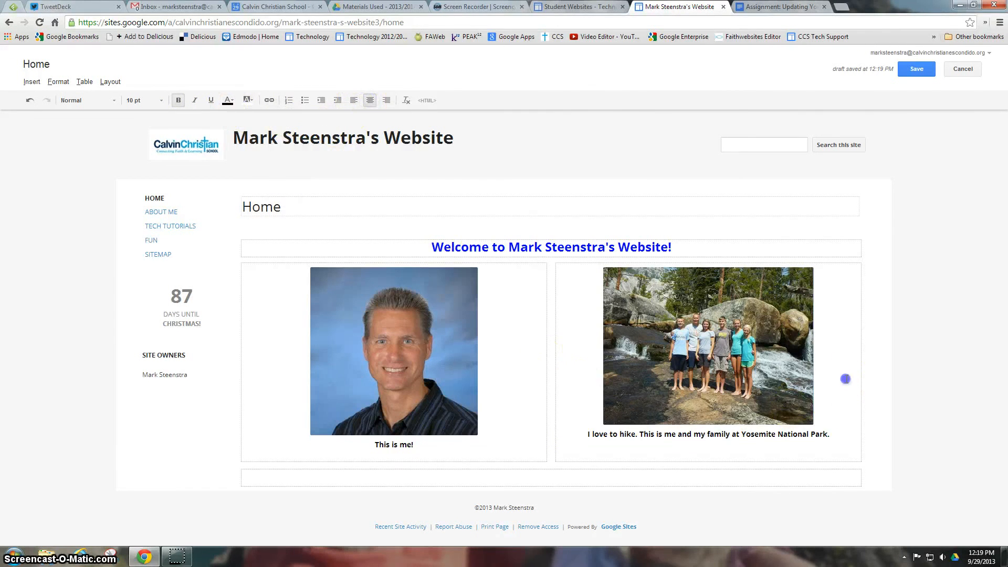
Add the line "I hope you enjoy my website!" in the section below the two columns and save the Home page
left_click(569, 481)
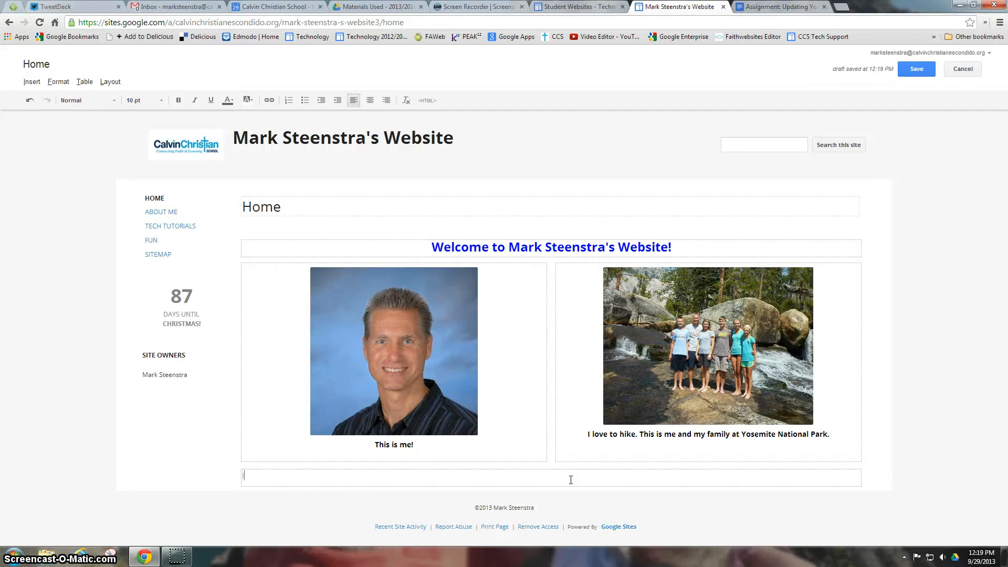
type("you enjoy my website!")
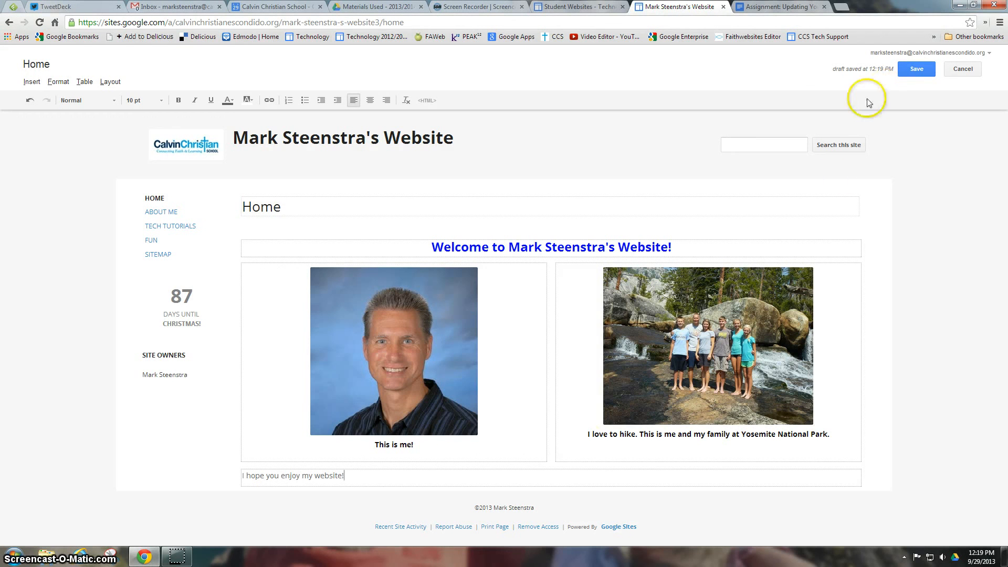
left_click(917, 69)
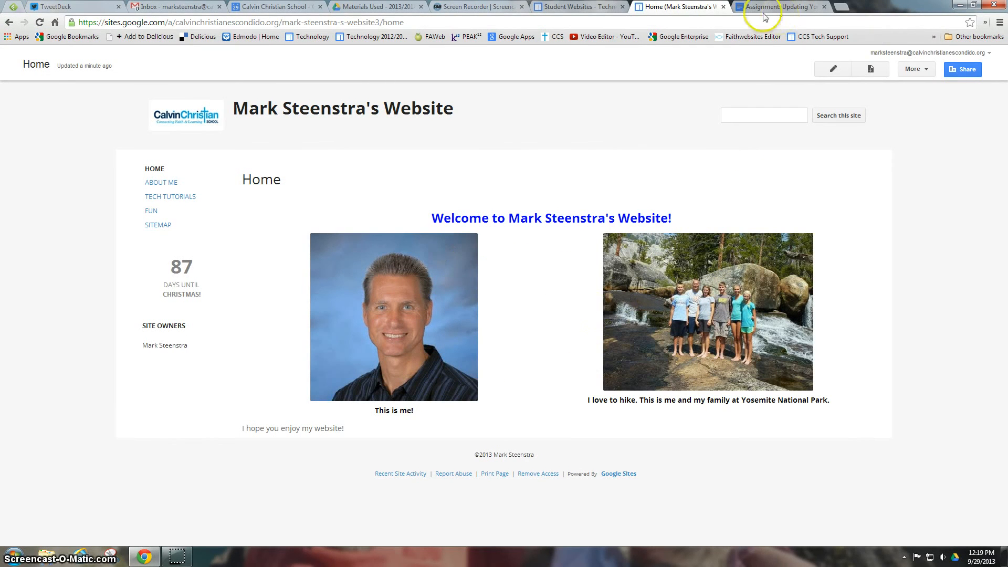
Check how the two-column Home page adapts to a narrower browser window, and return the window to full size
left_click(977, 5)
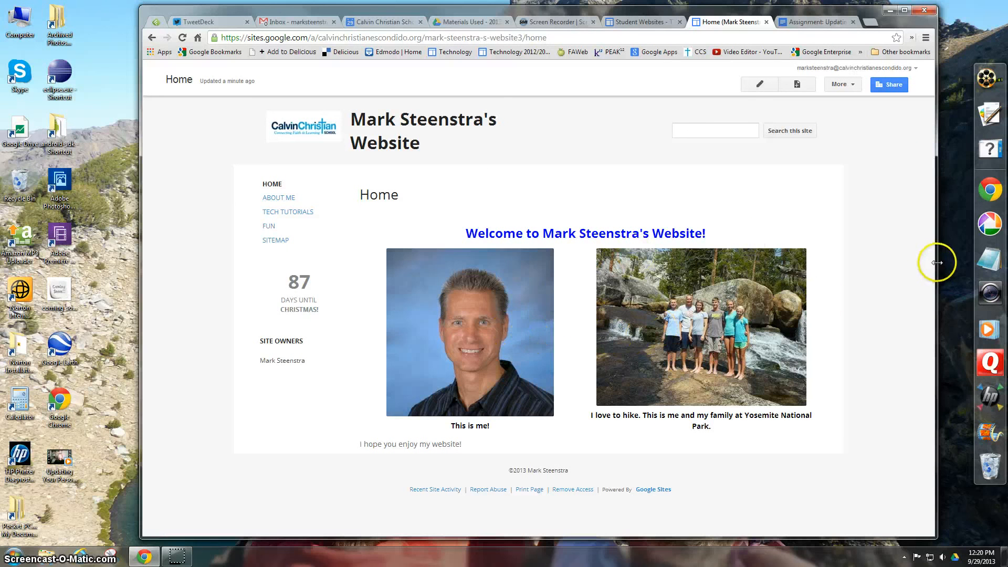
left_click_drag(937, 260, 907, 271)
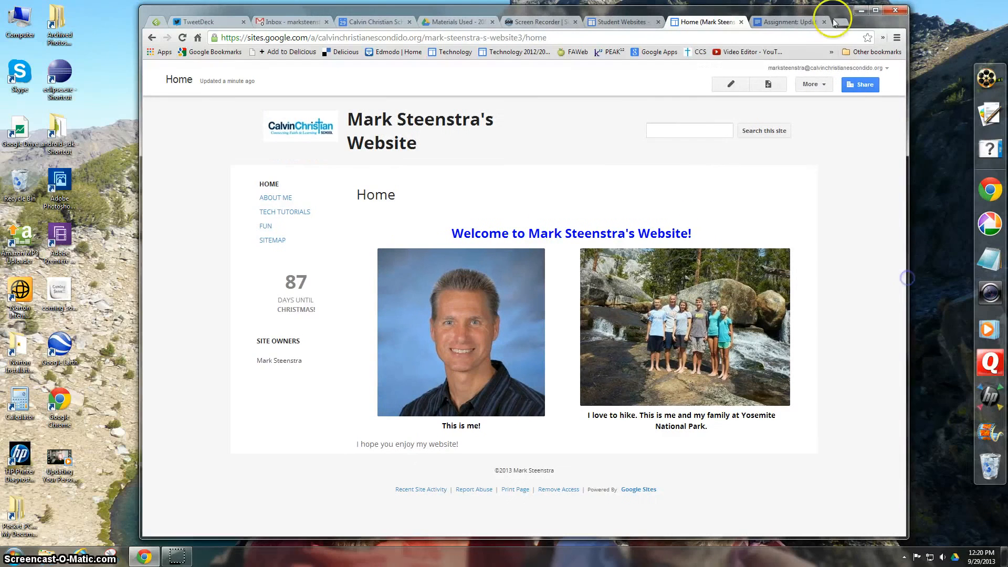
left_click(875, 10)
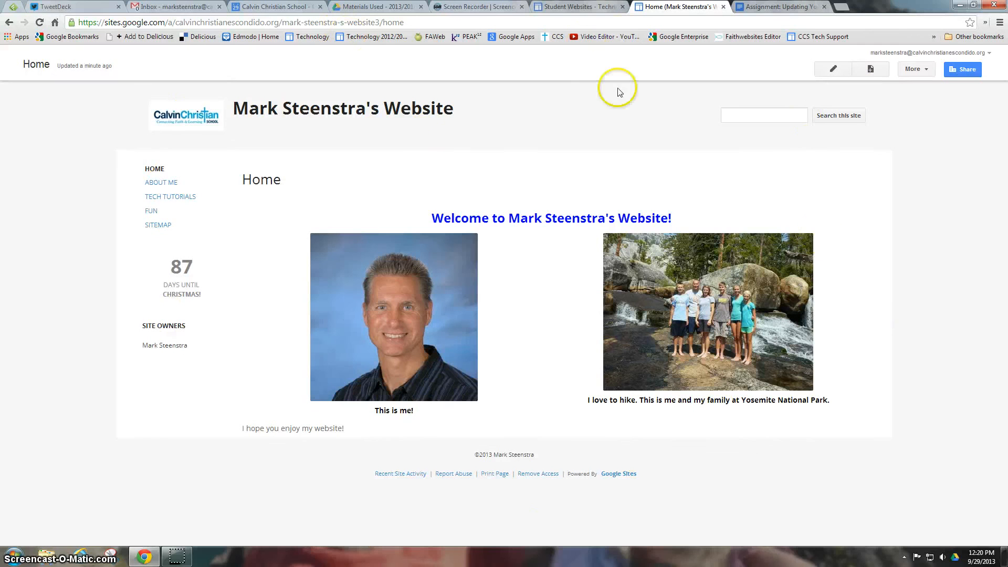
left_click(844, 391)
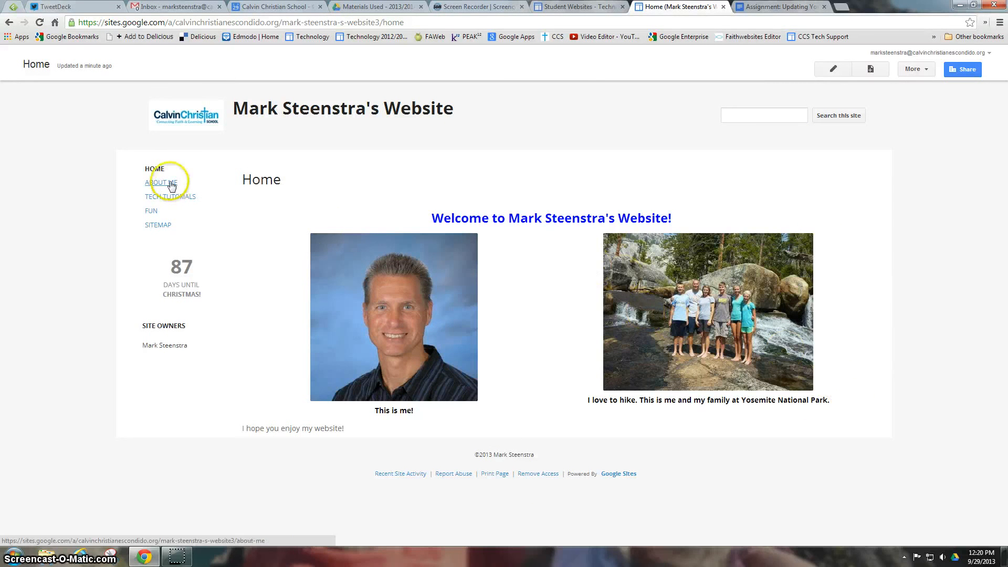
Open the Tech Tutorials page and examine how its videos and headings are arranged
left_click(168, 201)
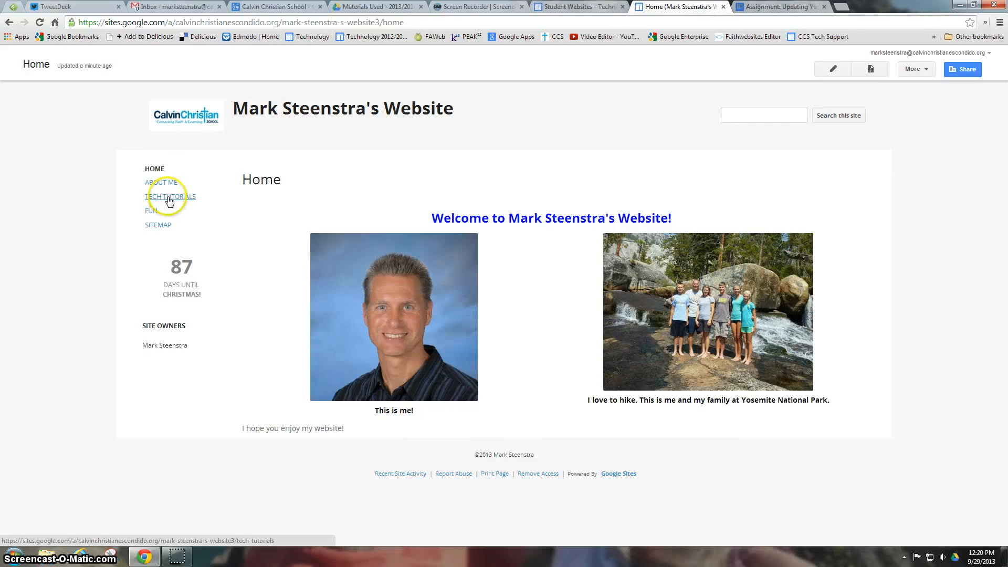
left_click(169, 197)
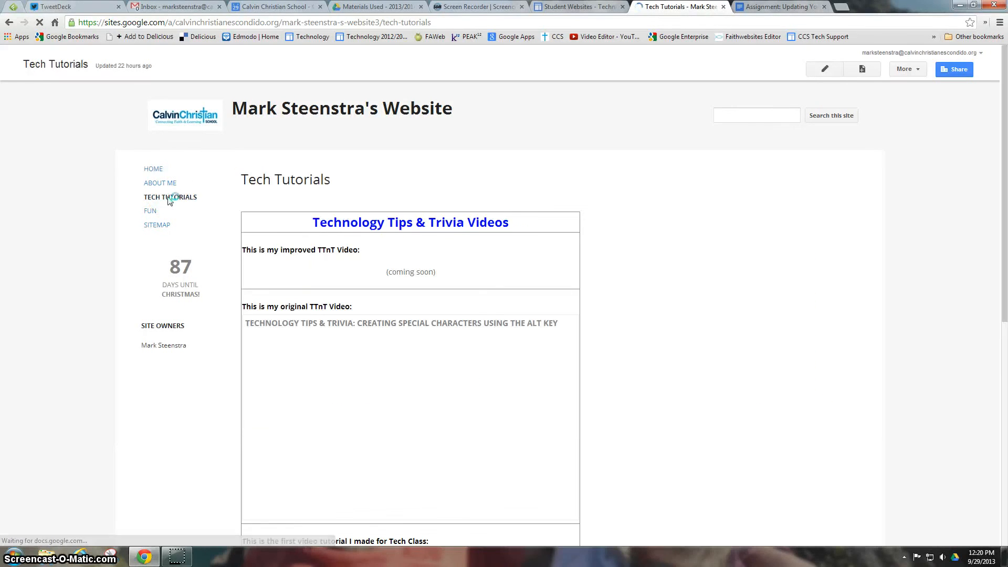
scroll(751, 303, "down", 5)
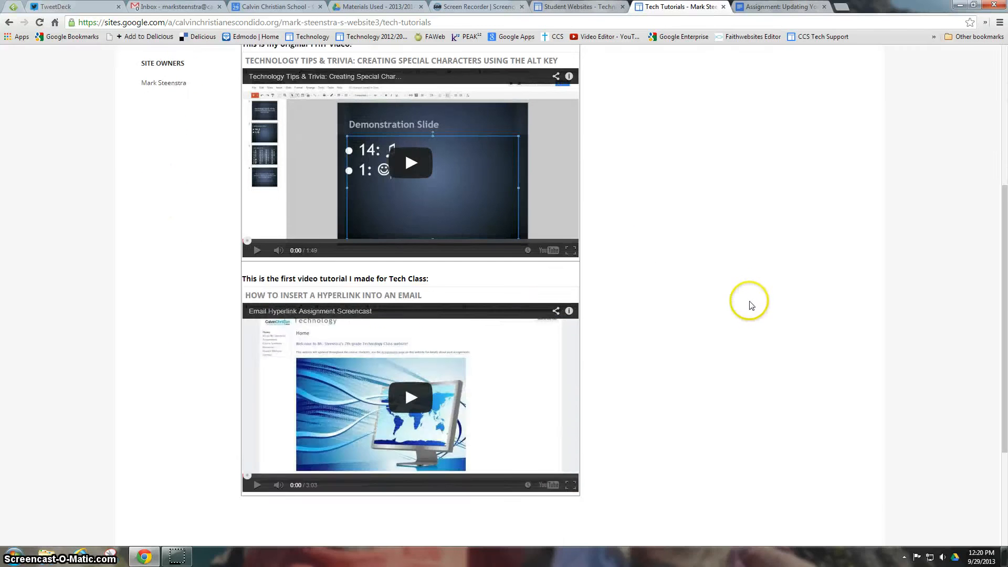
scroll(752, 305, "up", 5)
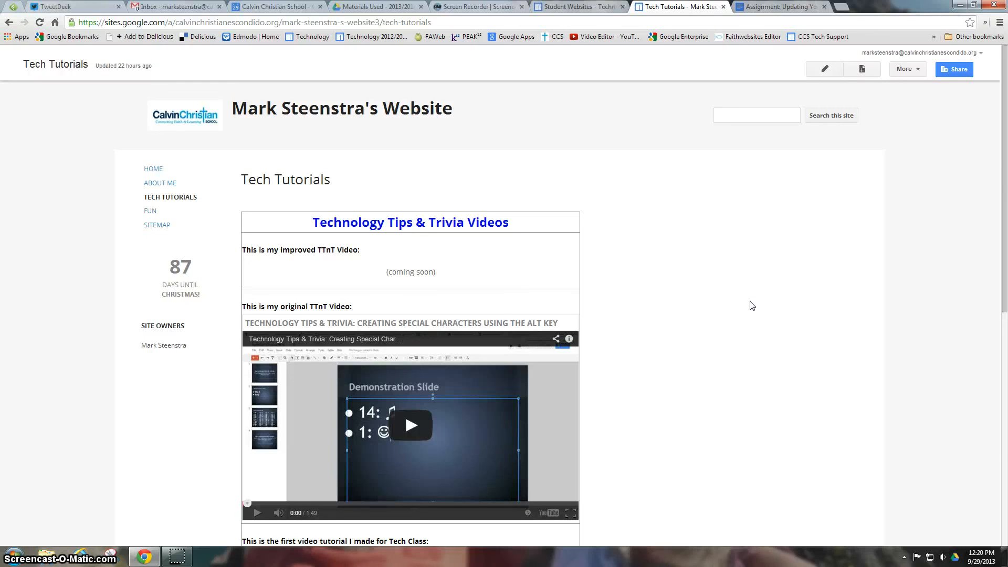
scroll(735, 300, "down", 5)
scroll(732, 308, "up", 3)
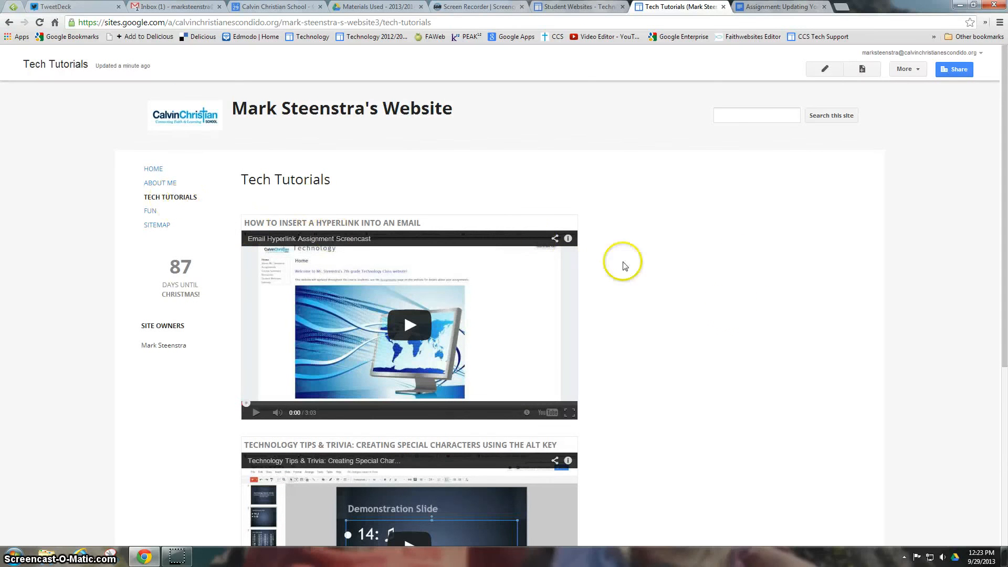
scroll(731, 306, "down", 1)
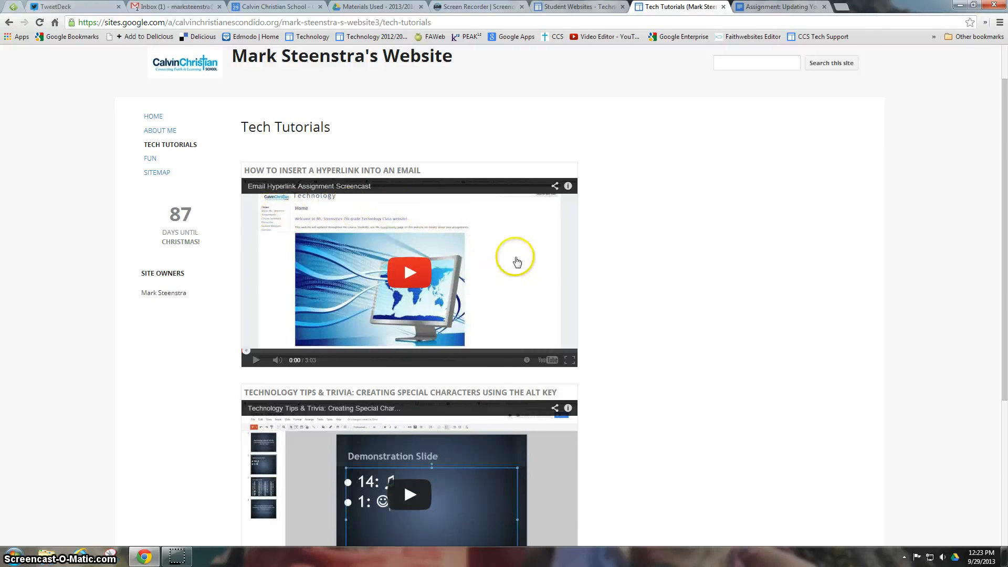
scroll(760, 275, "down", 2)
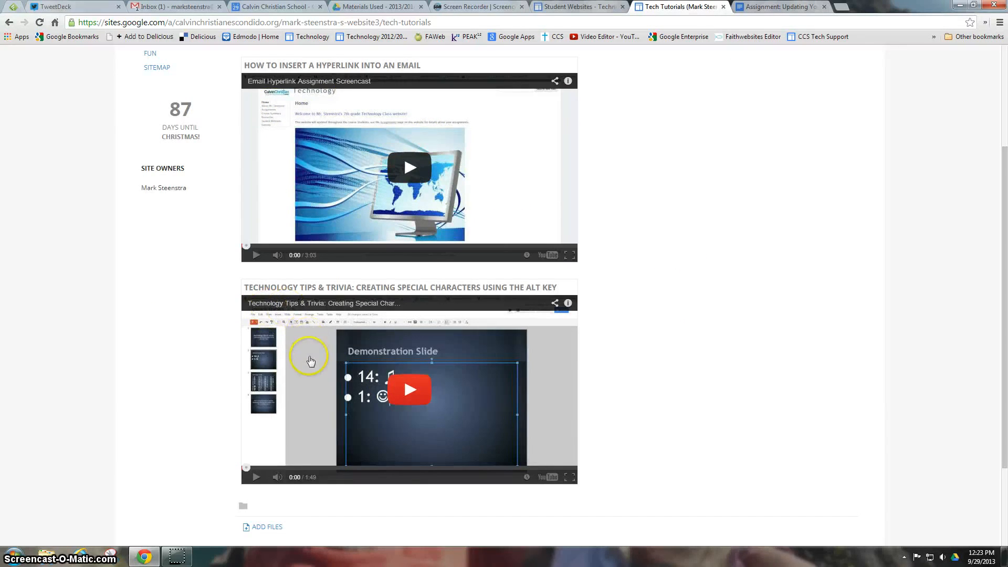
scroll(698, 382, "down", 2)
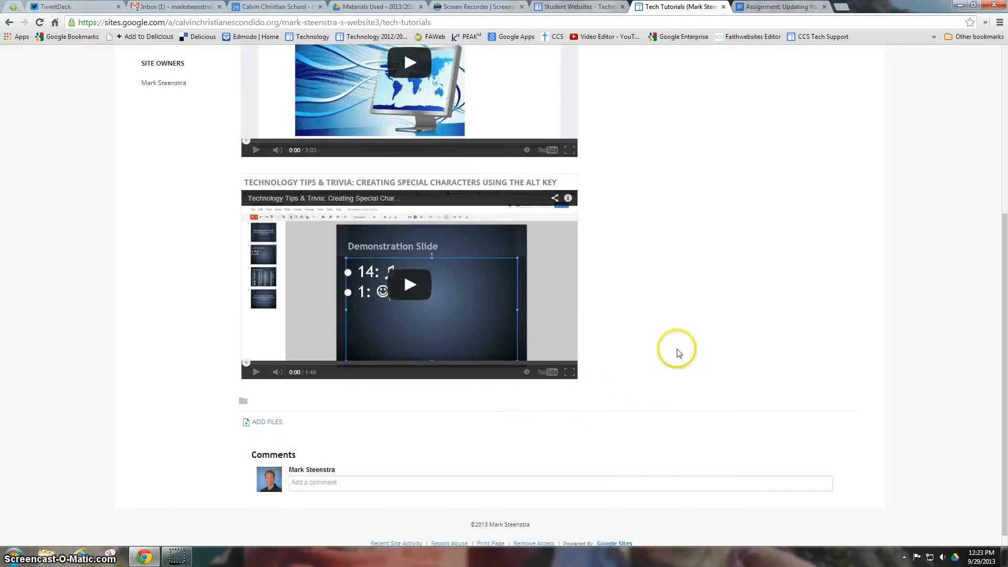
scroll(704, 353, "up", 3)
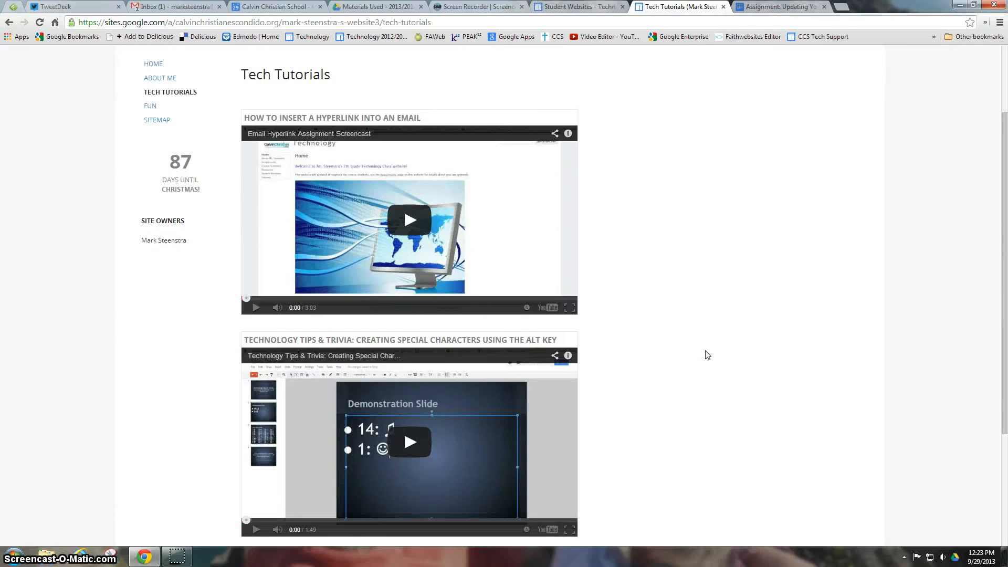
scroll(711, 342, "up", 2)
Open the Tech Tutorials page for editing and add two blank lines above the first video
left_click(826, 69)
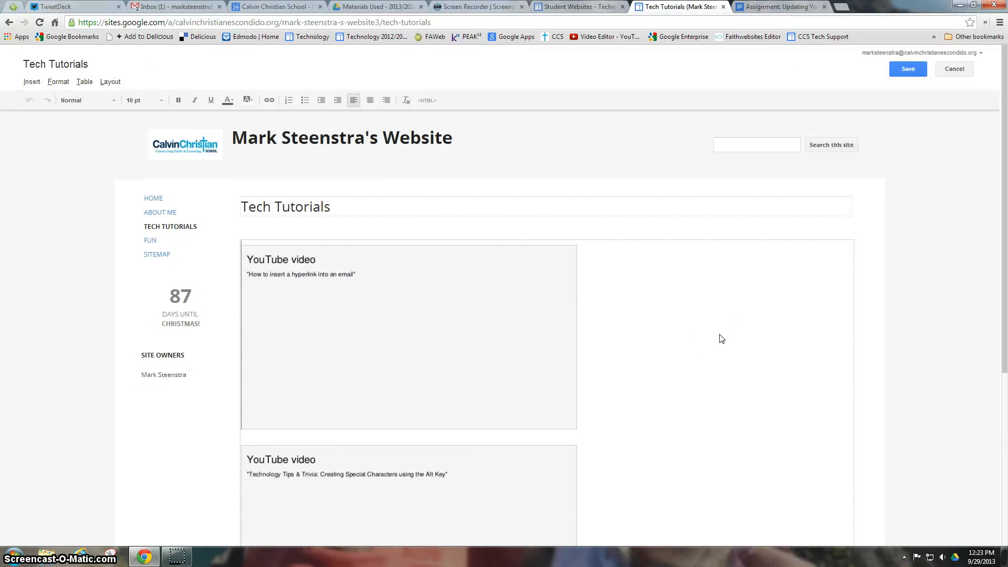
key("Return")
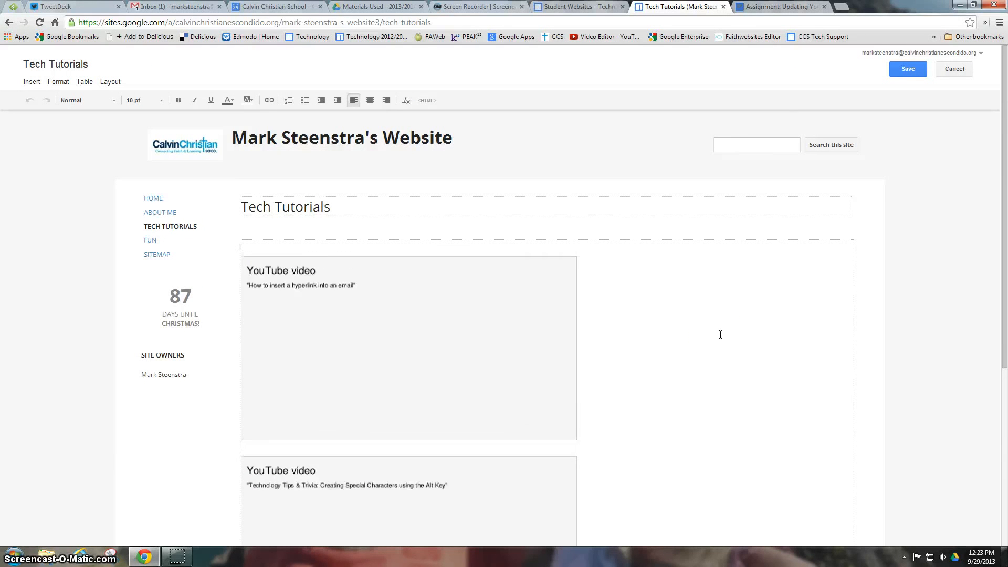
key("Return")
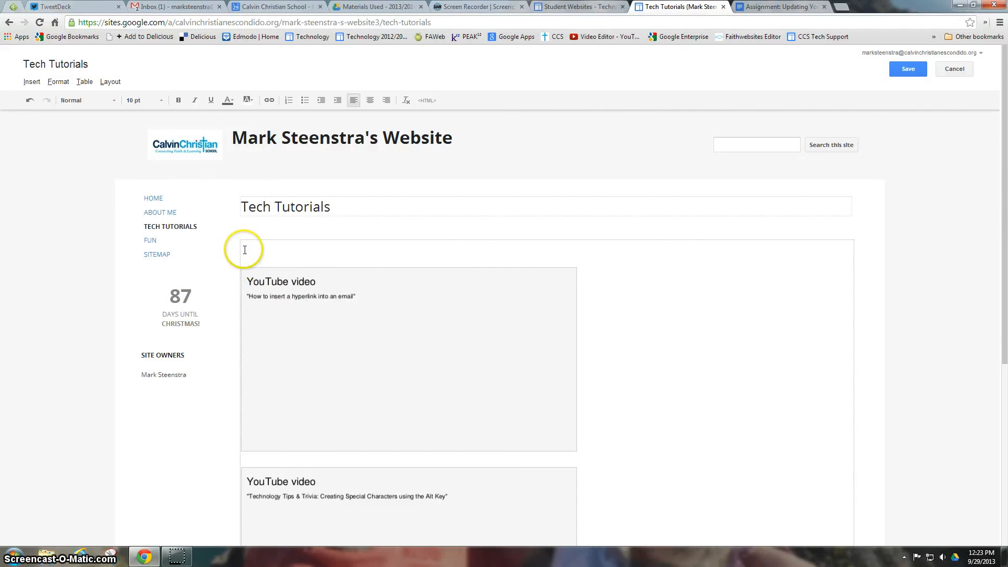
left_click(84, 82)
mouse_move(90, 99)
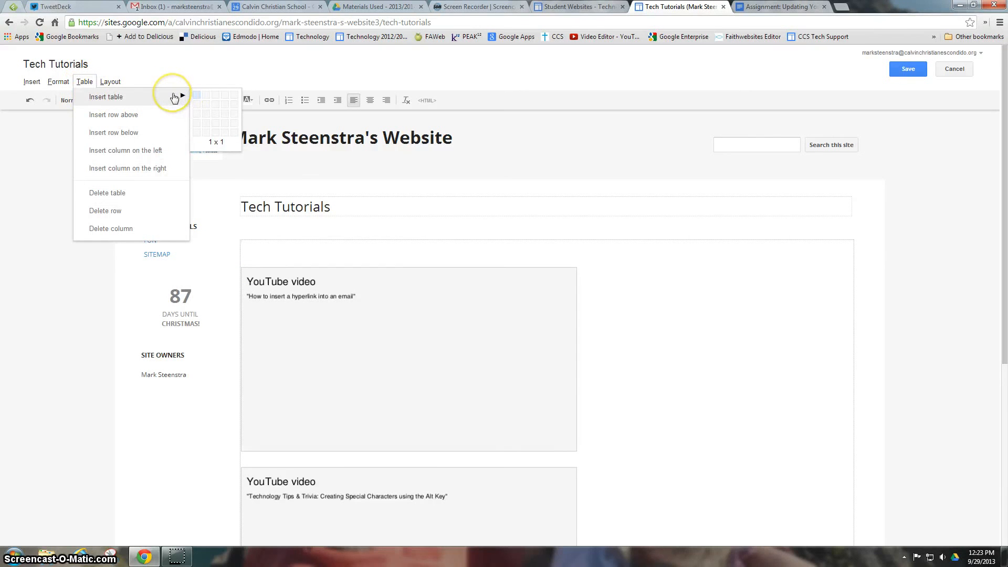
left_click(214, 96)
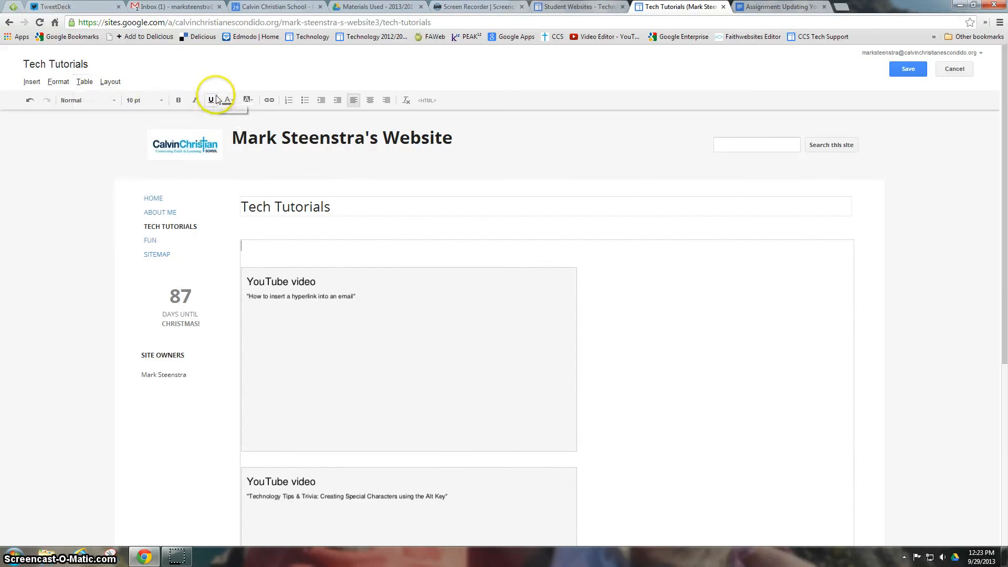
Insert a table with one column and four rows above the first video on the Tech Tutorials page
left_click(88, 82)
mouse_move(173, 99)
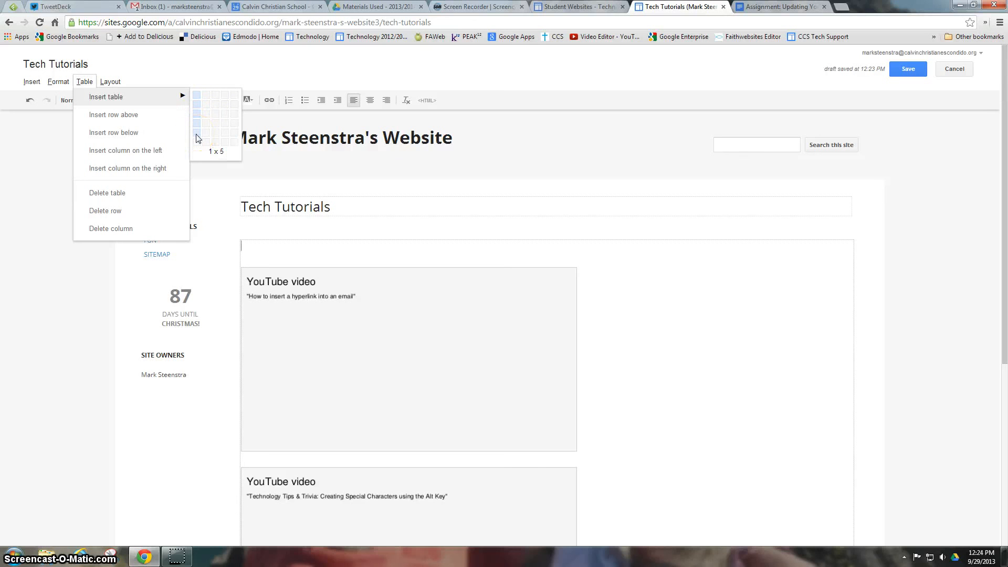
left_click(198, 127)
left_click(199, 127)
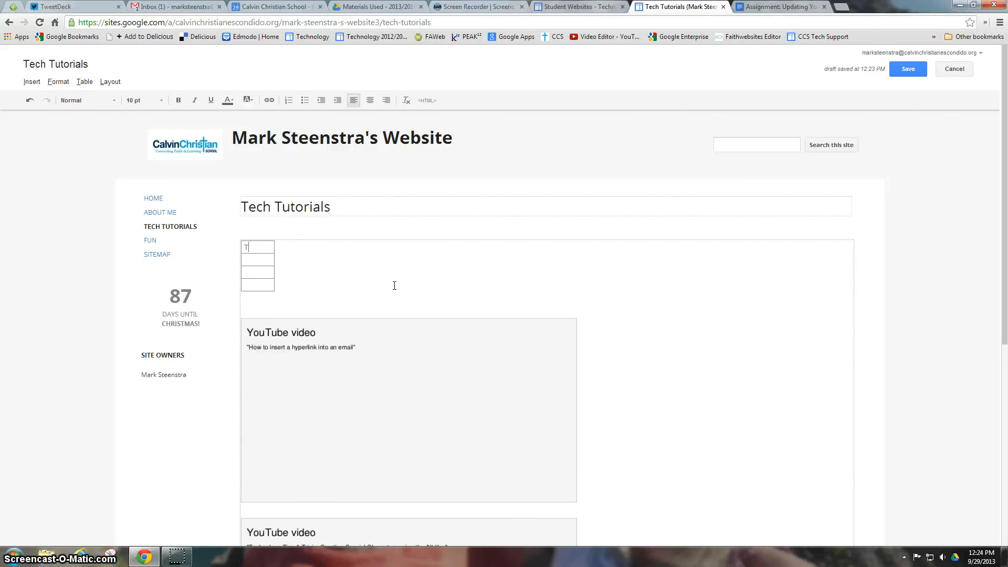
Enter the heading "Technology Tip & Trivia Videos" in the table's first row
type("logy")
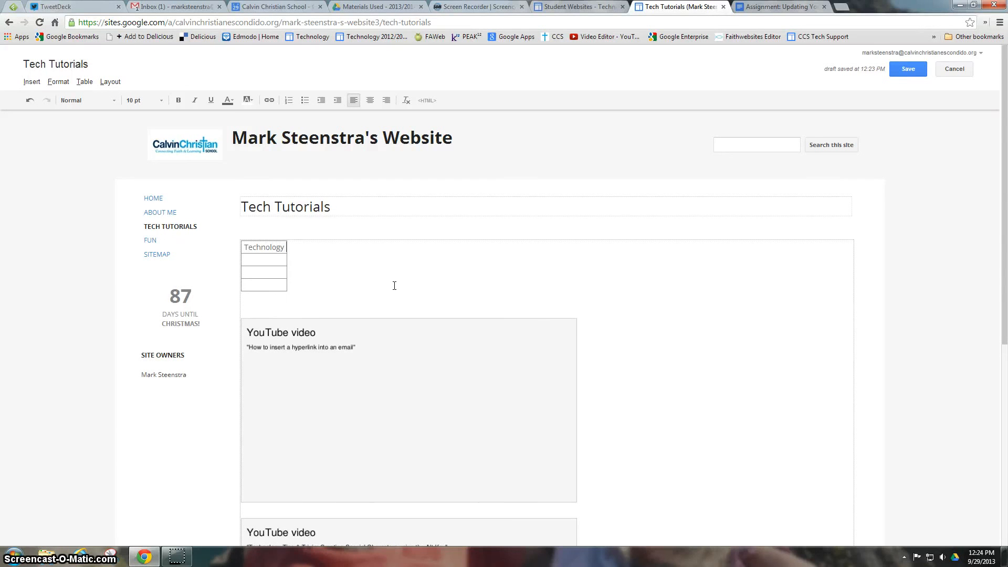
type(" Tip & Triv")
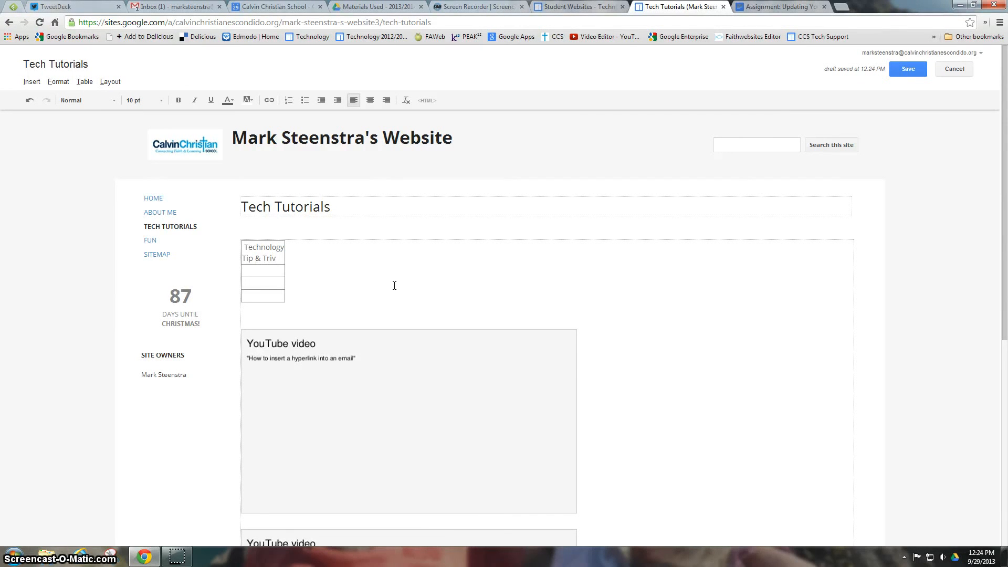
type("ia")
key("Return")
type("Videos")
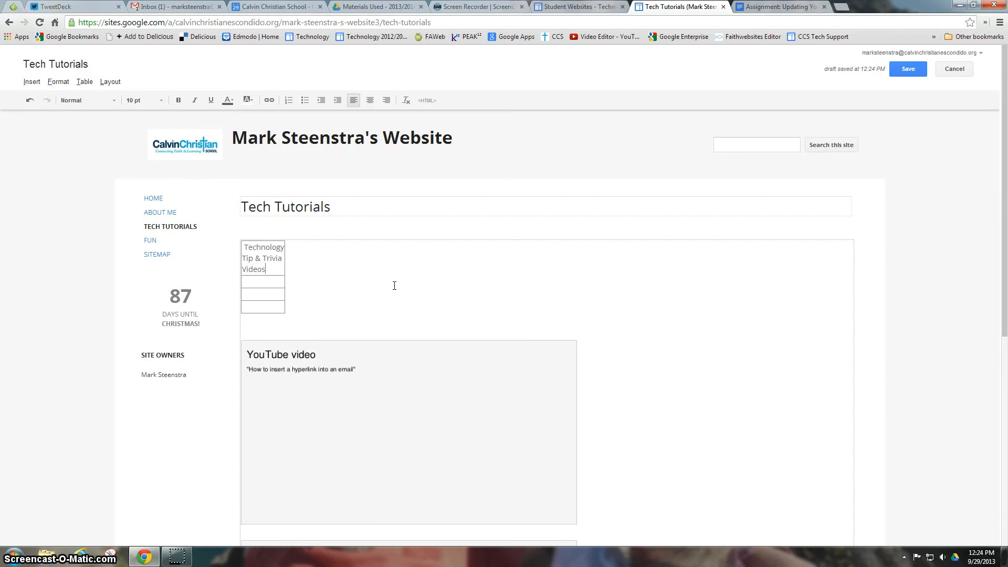
Widen the table column until the heading fits on a single line
left_click(271, 268)
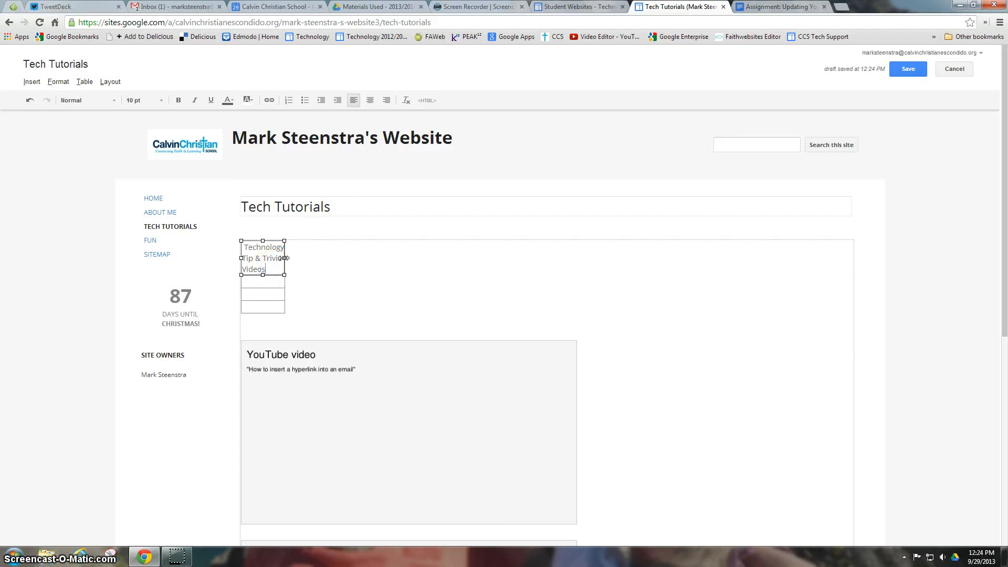
left_click_drag(292, 258, 353, 260)
left_click(318, 265)
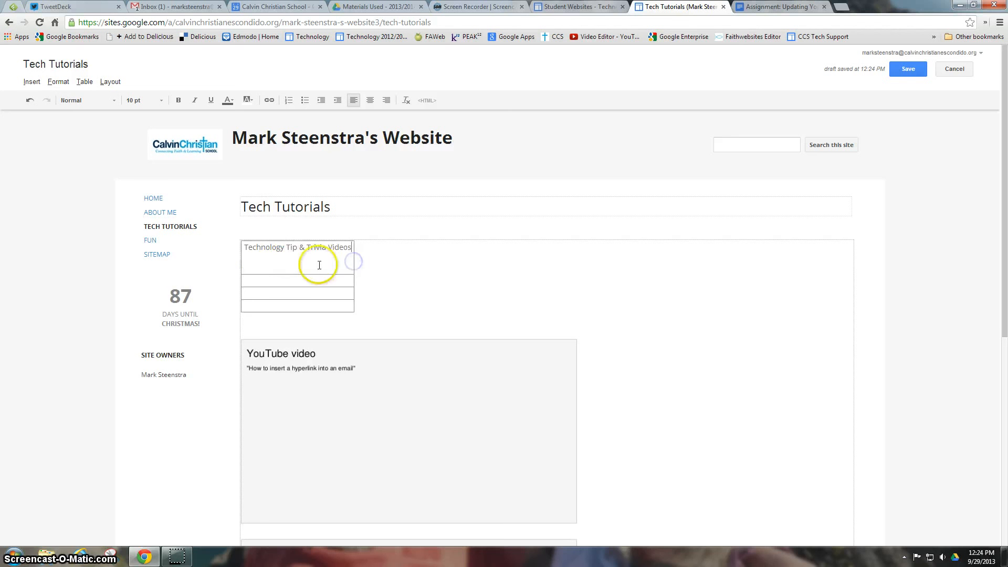
Move the "Technology Tips & Trivia: Creating Special Characters using the Alt Key" video into the table's third row
left_click(418, 401)
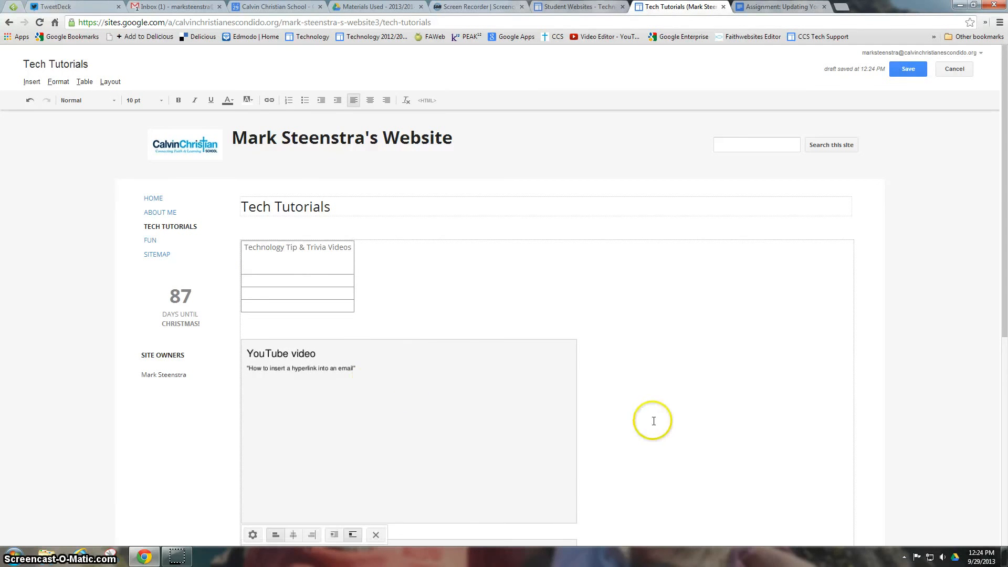
scroll(651, 422, "down", 1)
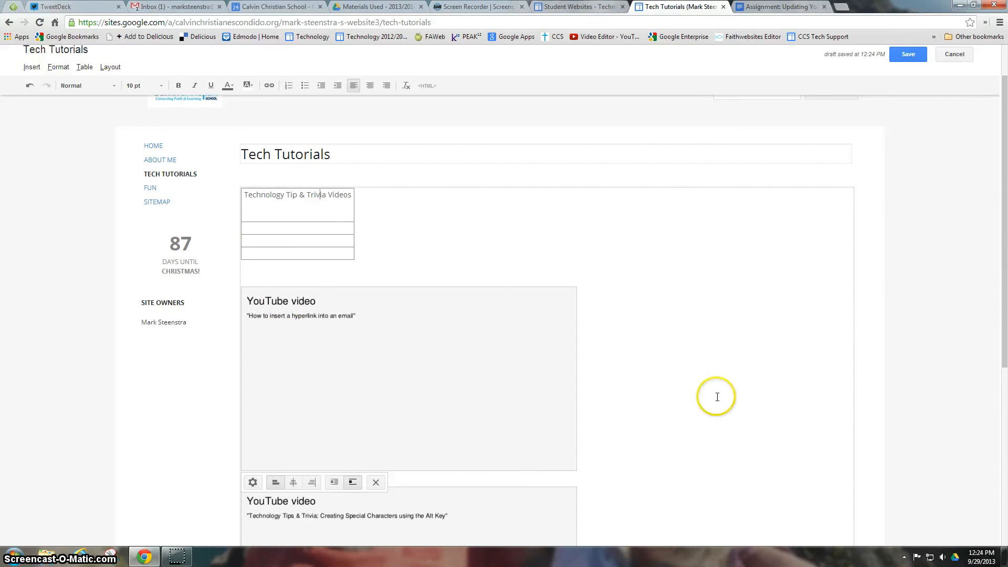
scroll(717, 398, "down", 1)
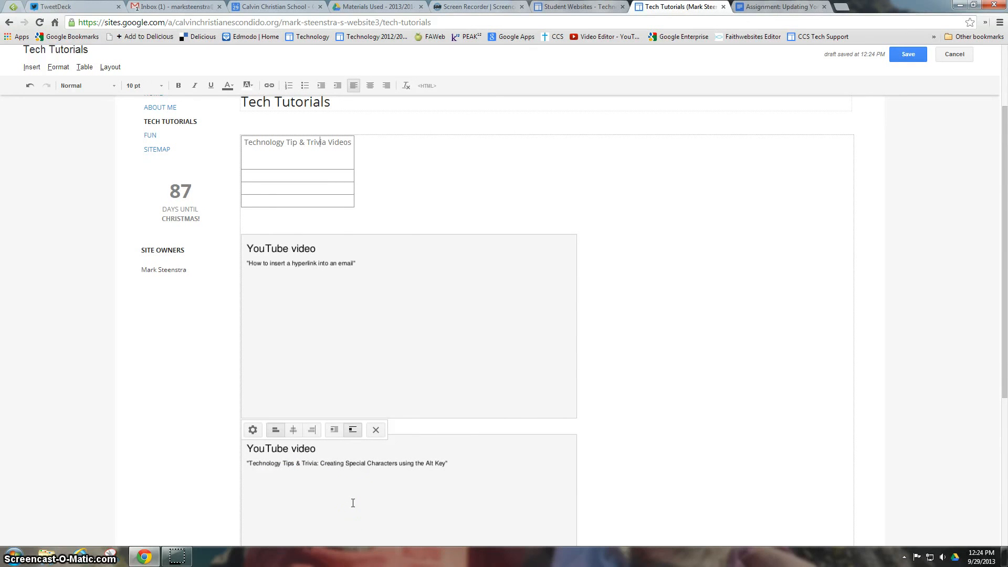
left_click_drag(352, 503, 267, 193)
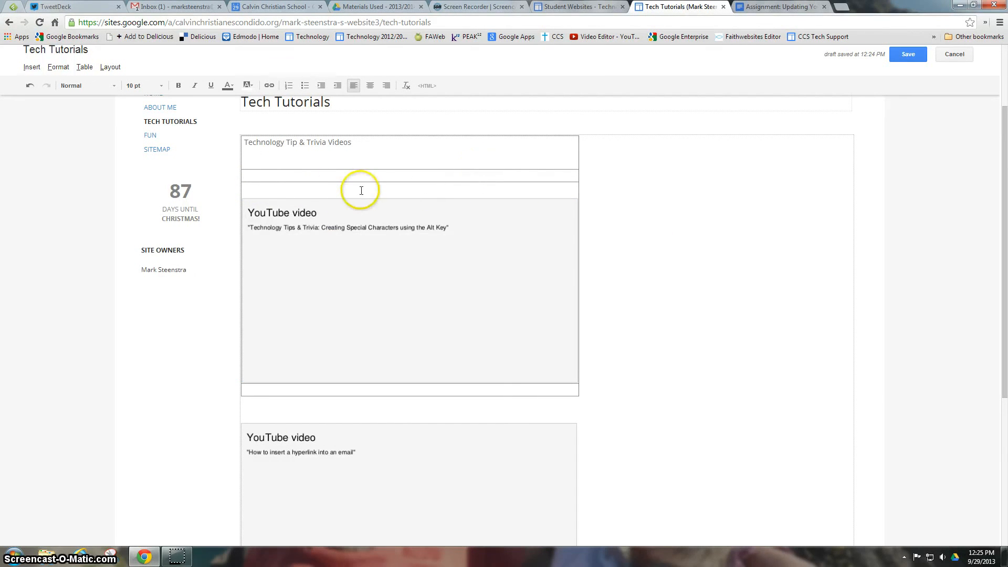
Format the "Technology Tip & Trivia Videos" heading as bold, 18 pt, centered and blue
left_click(253, 157)
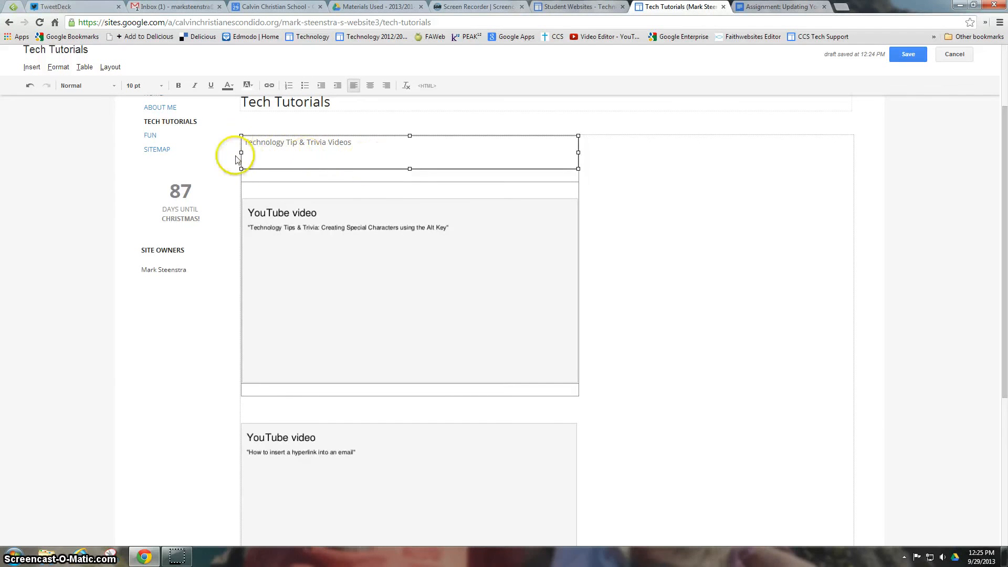
left_click_drag(243, 142, 379, 142)
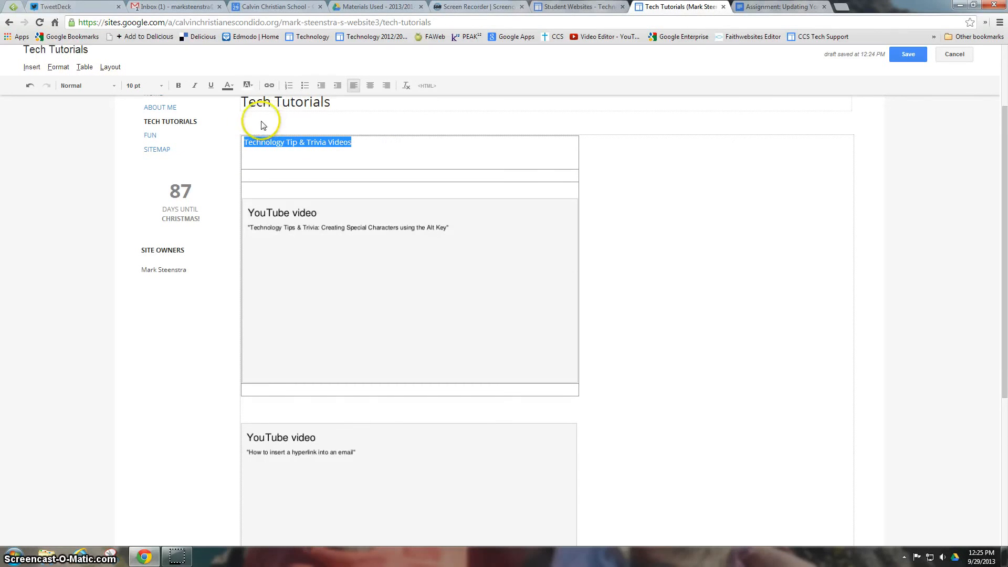
left_click(179, 85)
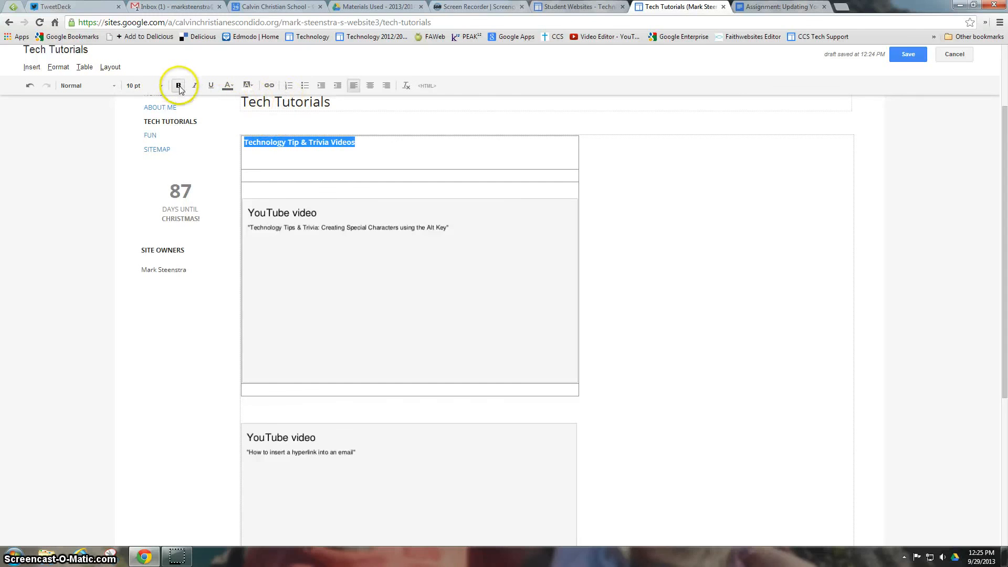
left_click(163, 87)
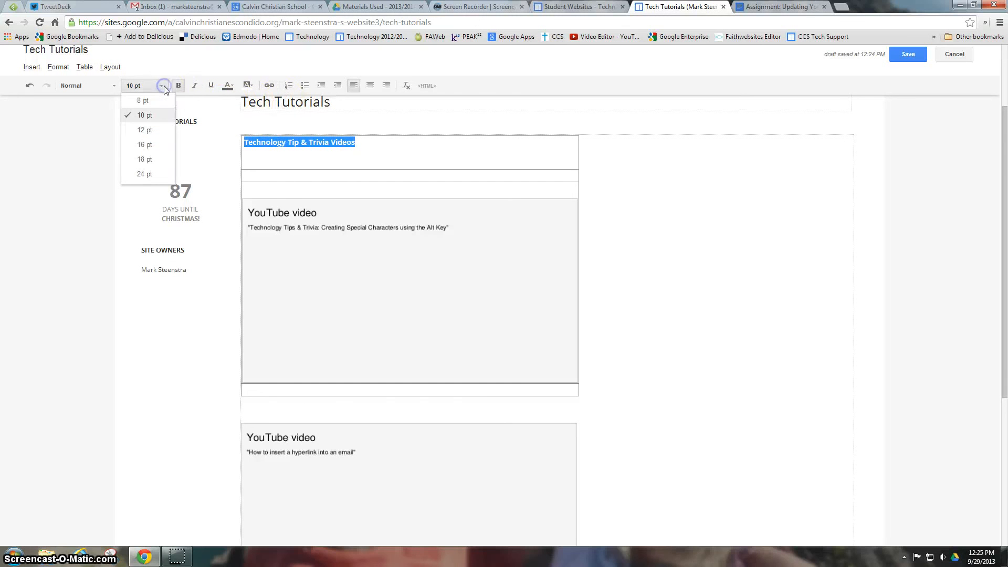
left_click(149, 164)
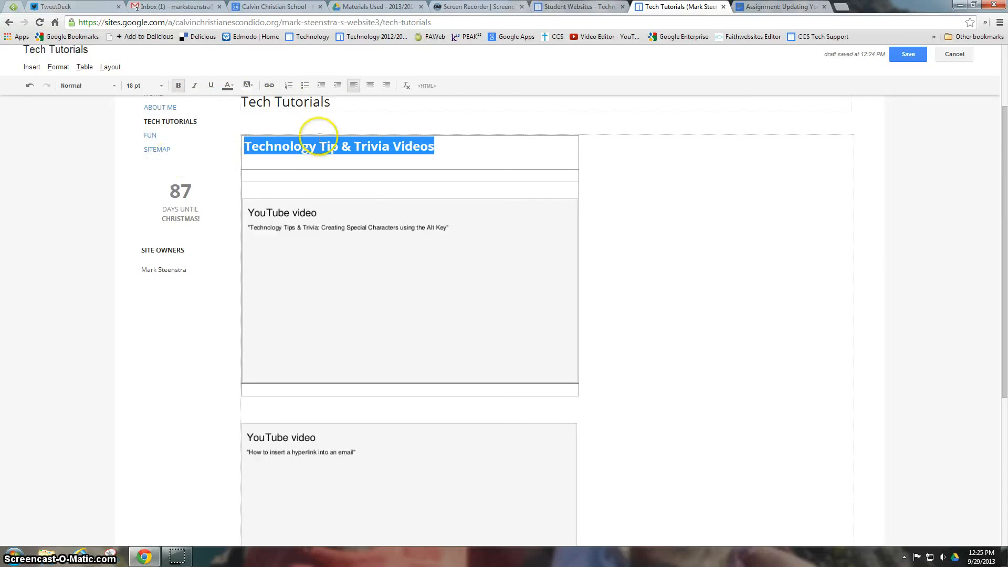
left_click(370, 86)
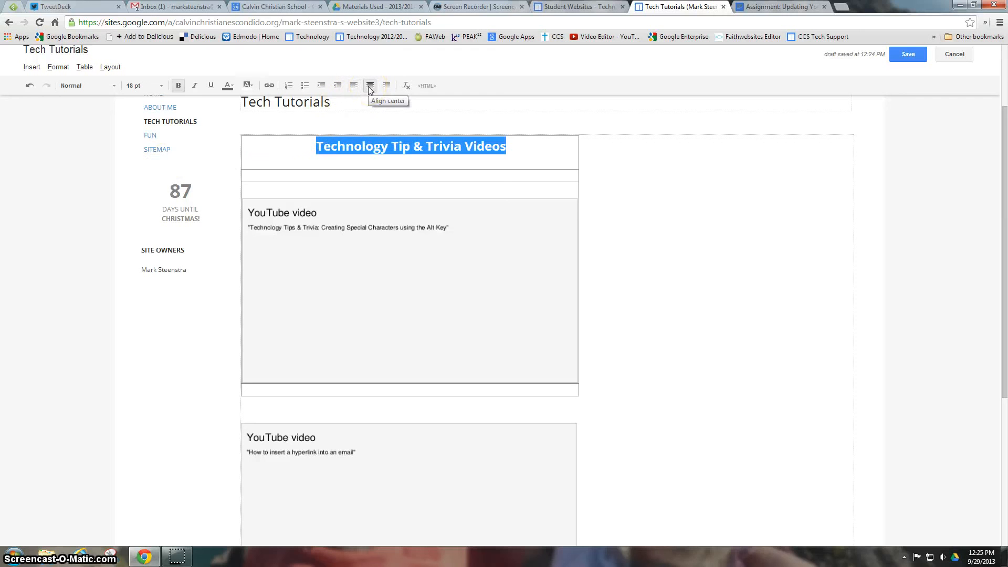
left_click(234, 87)
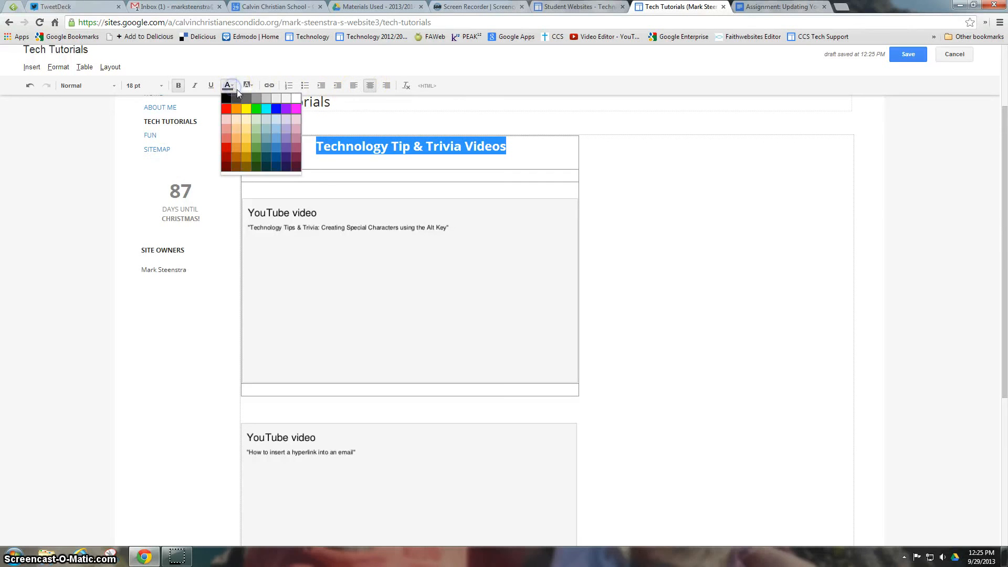
left_click(276, 110)
left_click(277, 110)
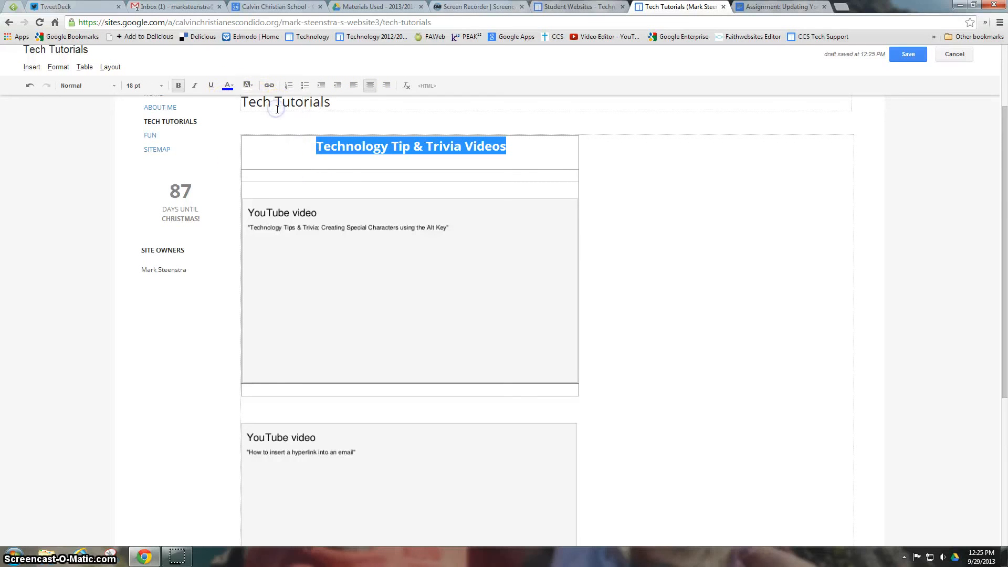
Reduce the height of the heading row to remove the empty space under its text
left_click(366, 164)
left_click_drag(409, 169, 408, 158)
left_click(404, 154)
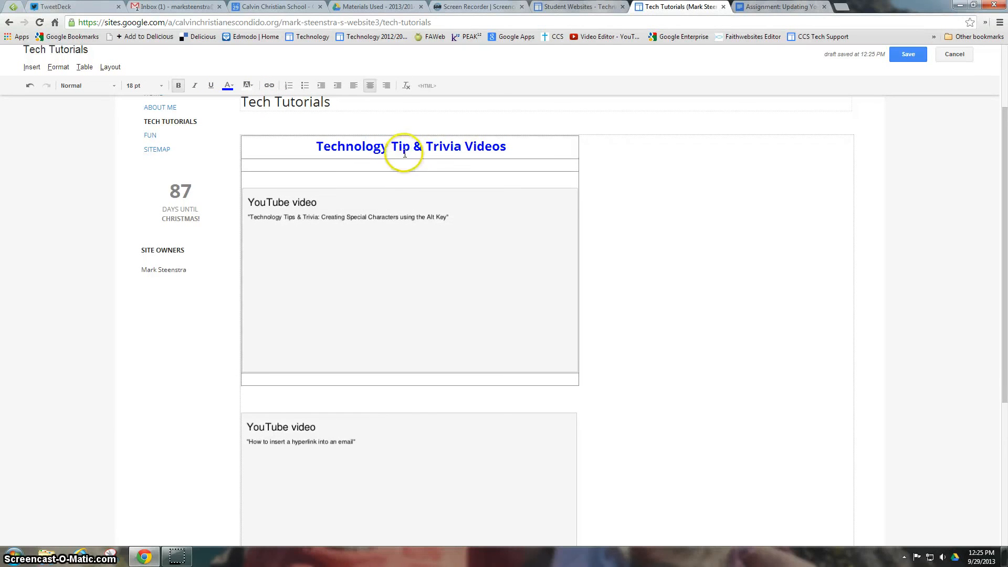
Enter the label "Here's my improved TTnT Video:" in the table's second row, correcting the spelling of "improved"
left_click(349, 165)
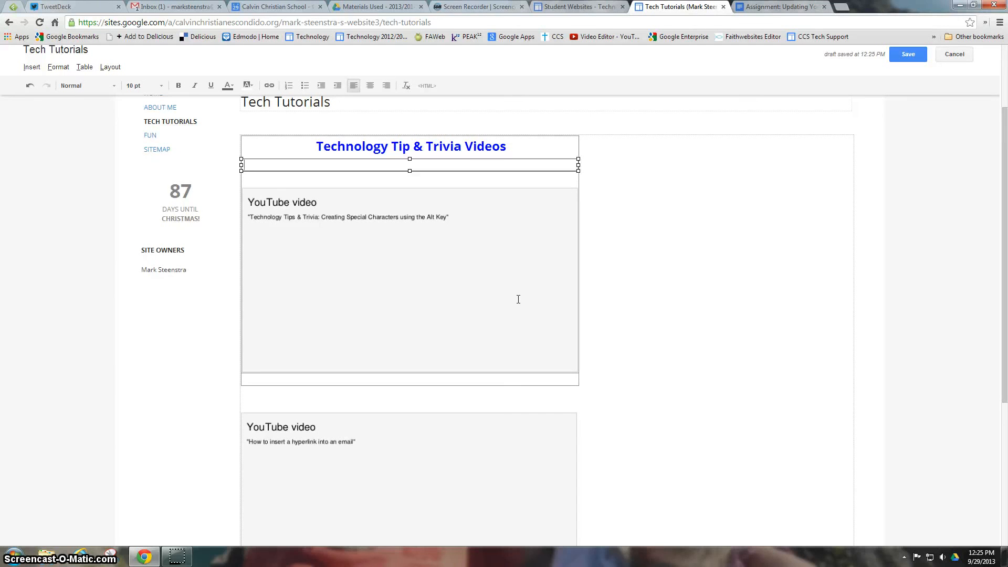
type("Here's my")
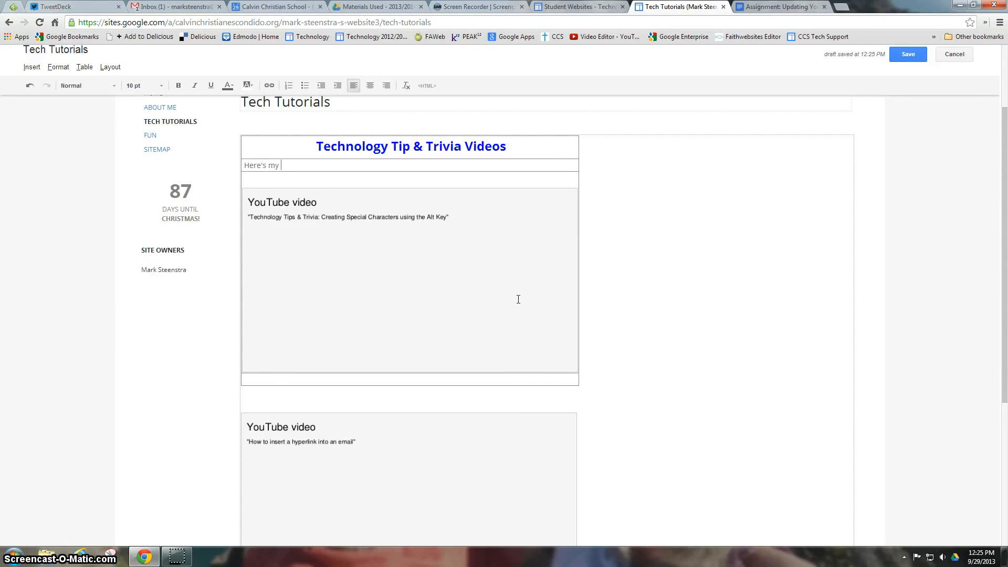
type(" imporved TTnT Video:")
left_click(294, 165)
type("r")
left_click(379, 164)
Add a centered "(coming soon)" below the improved video label, separated from it by a blank line
key("Return")
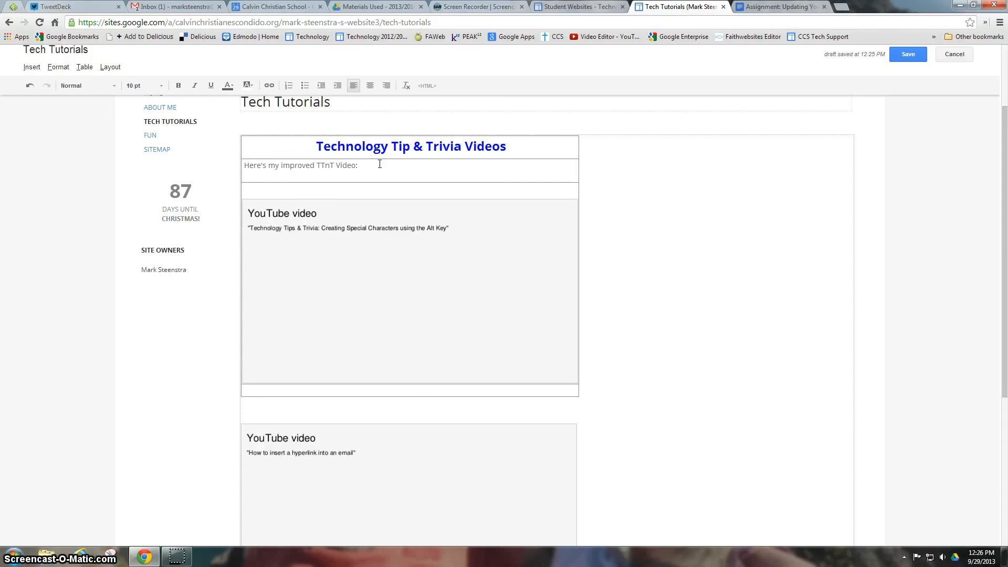
key("Return")
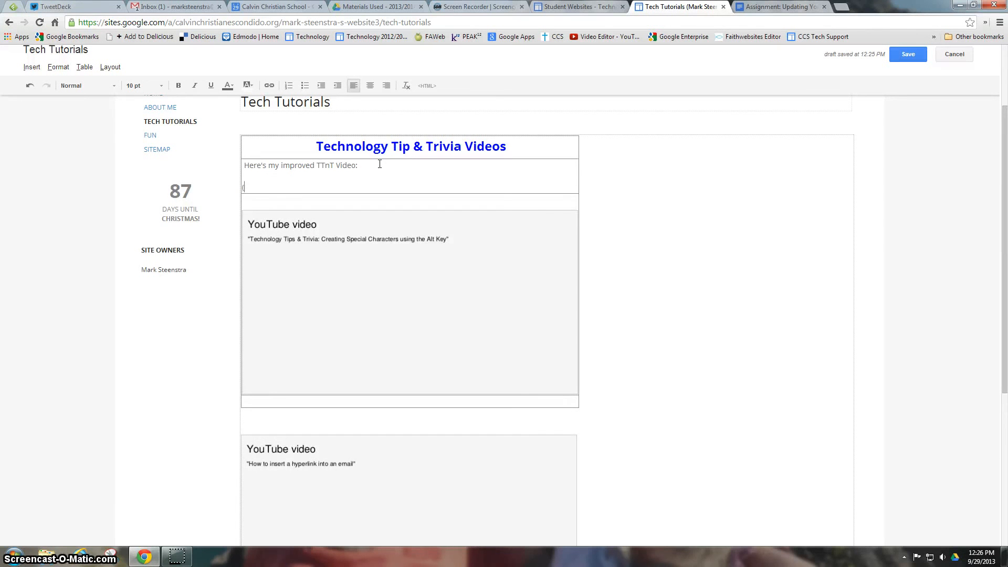
type("(coming soon")
left_click_drag(241, 187, 326, 187)
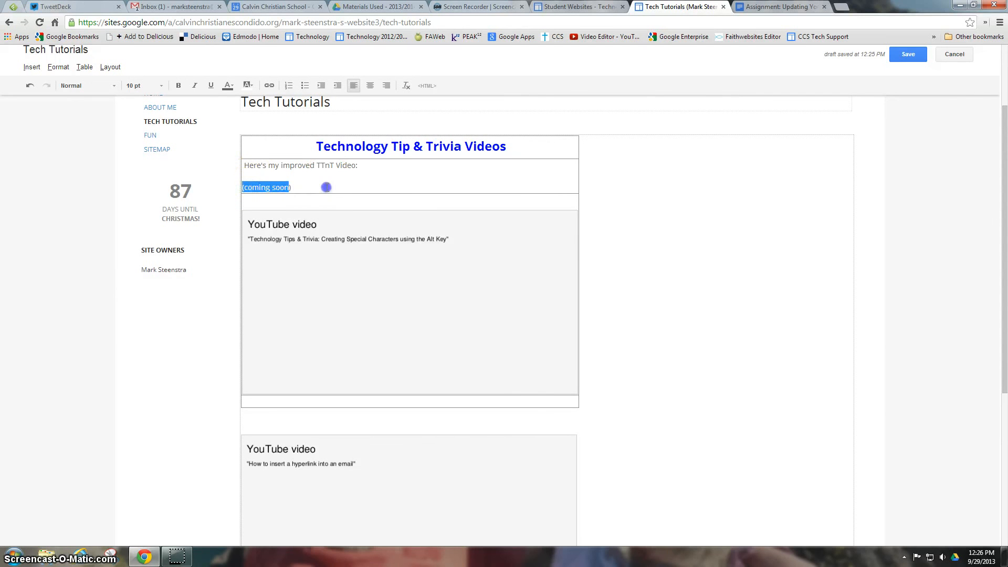
left_click(370, 86)
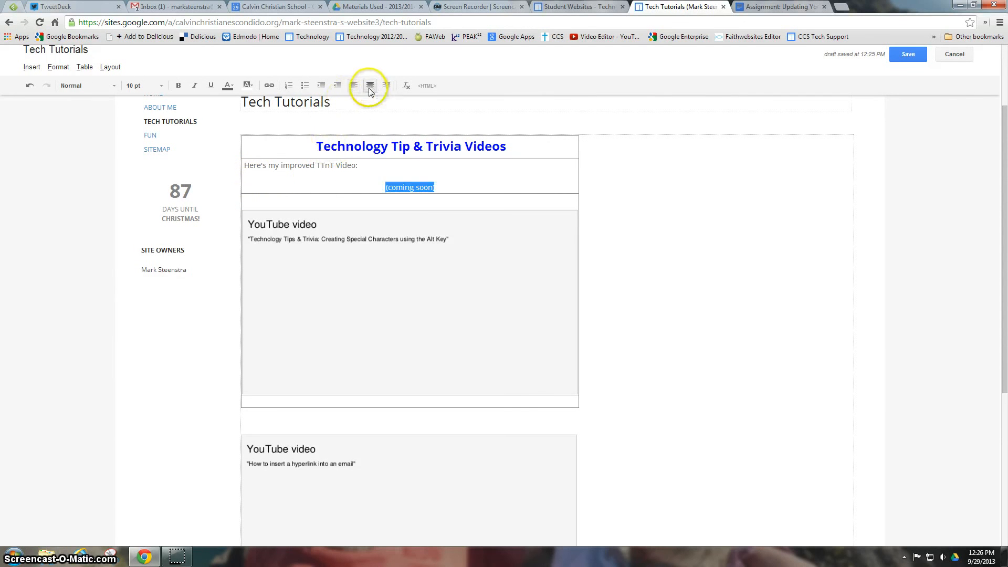
Make the "Here's my improved TTnT Video:" label bold and black
left_click_drag(242, 165, 362, 167)
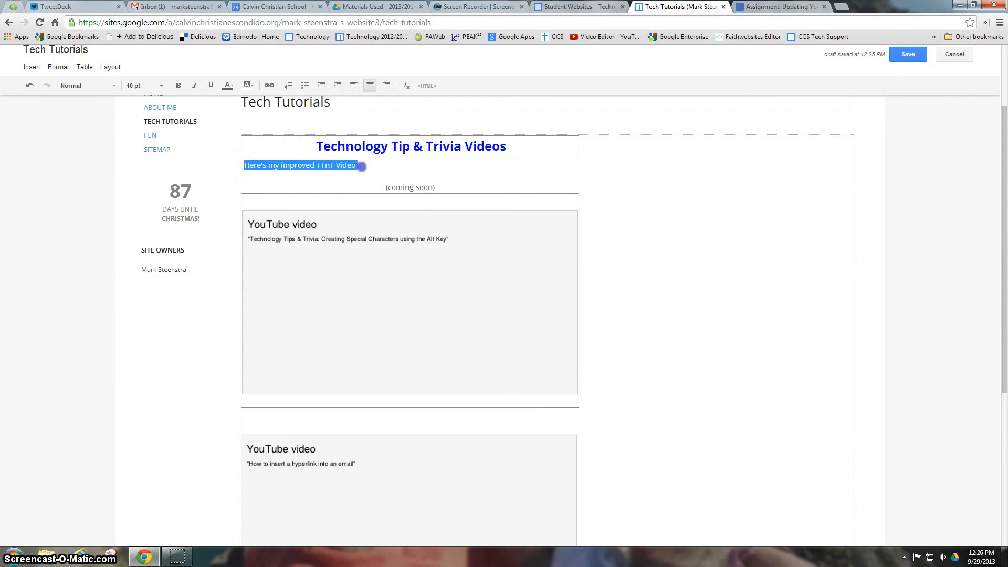
left_click(178, 86)
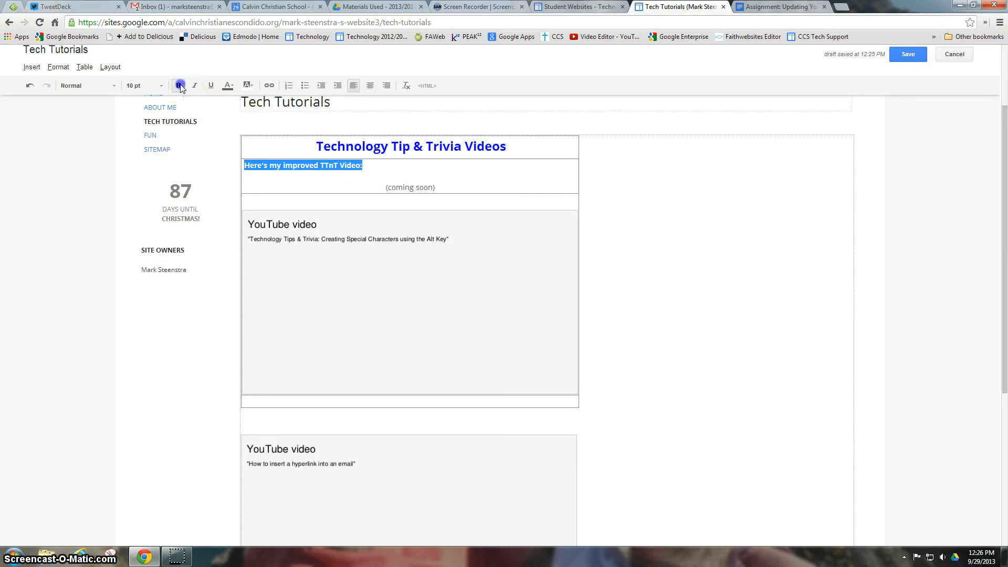
left_click(228, 85)
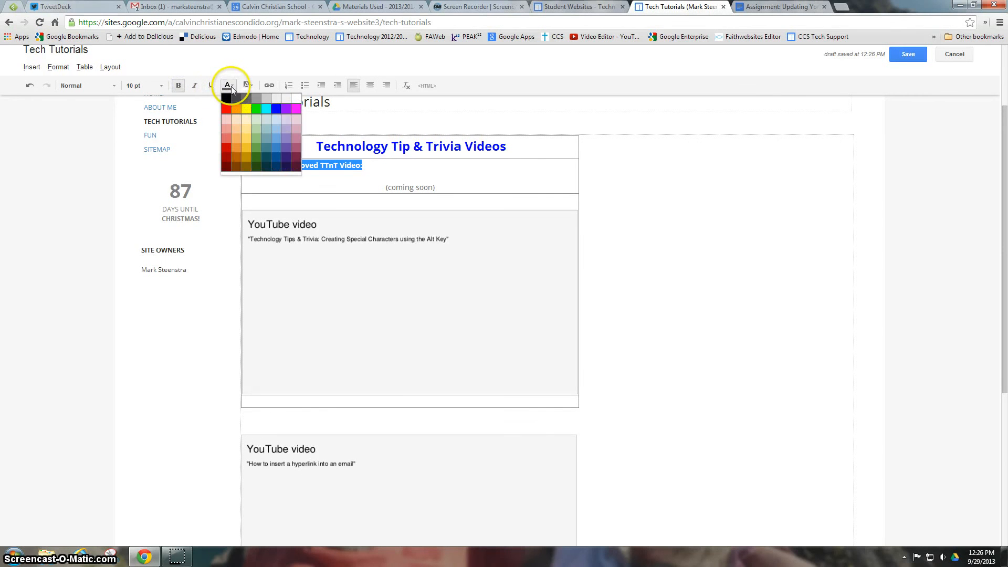
left_click(226, 101)
left_click(312, 183)
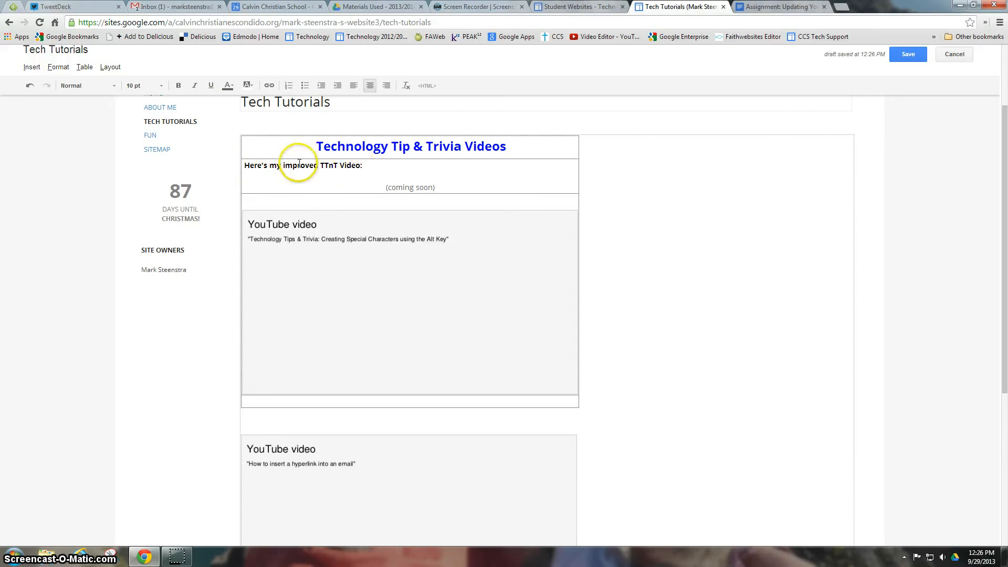
Enter the label "Here's my original TTnT Video:" above the video in the table's third row
left_click(279, 201)
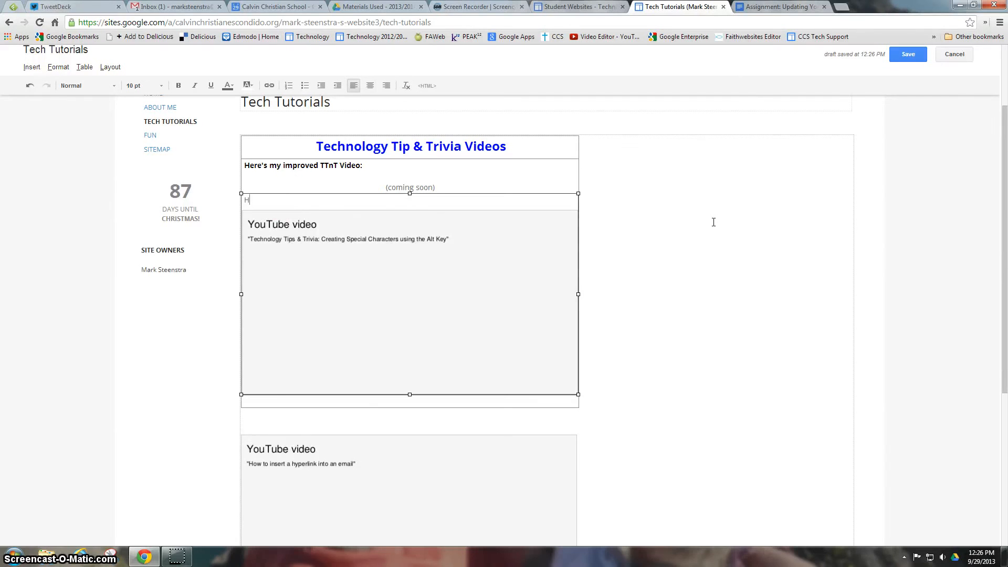
type("Here's ")
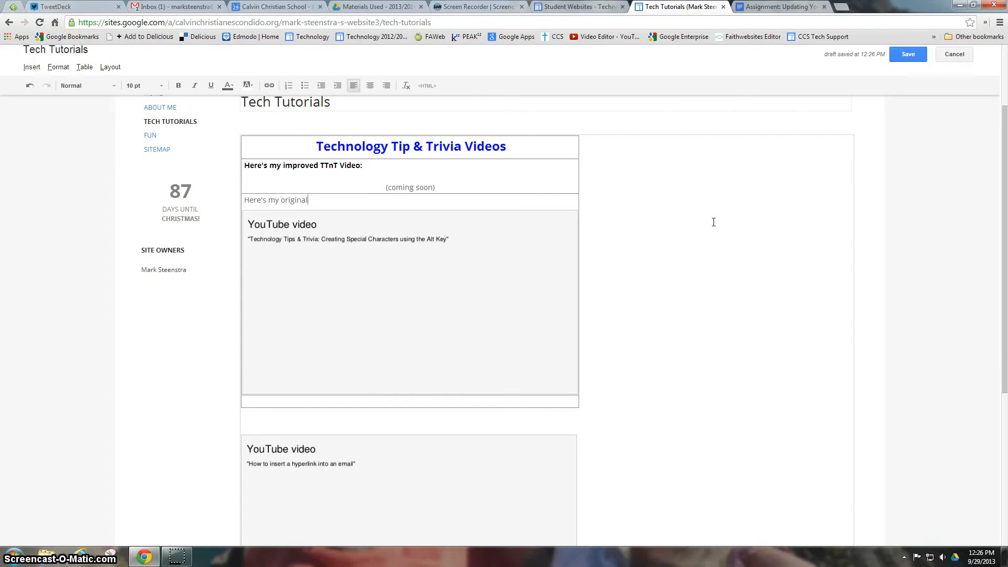
type("my original TTnT Video:")
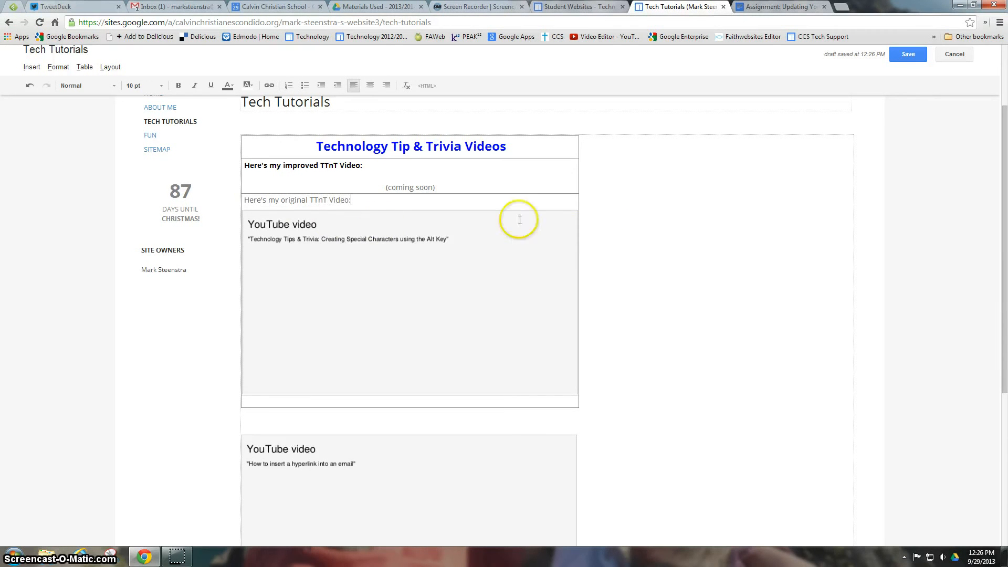
Make the "Here's my original TTnT Video:" label bold and black
left_click_drag(244, 199, 364, 199)
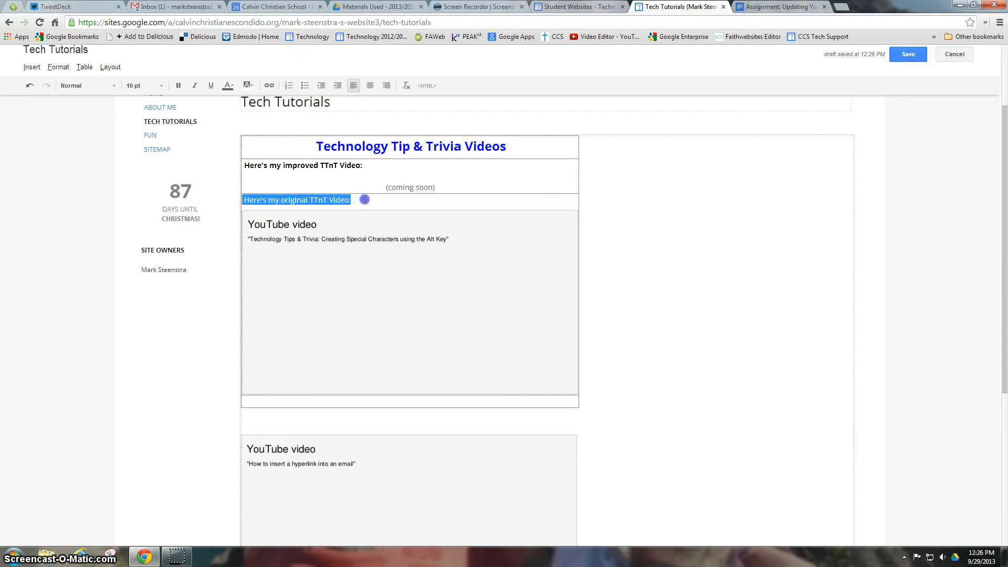
left_click(178, 85)
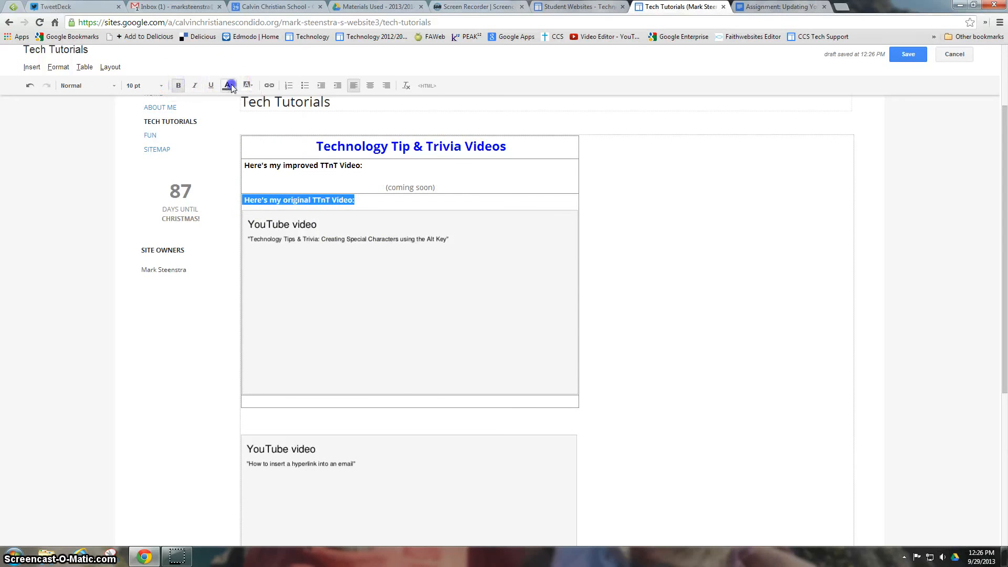
left_click(231, 86)
left_click(226, 100)
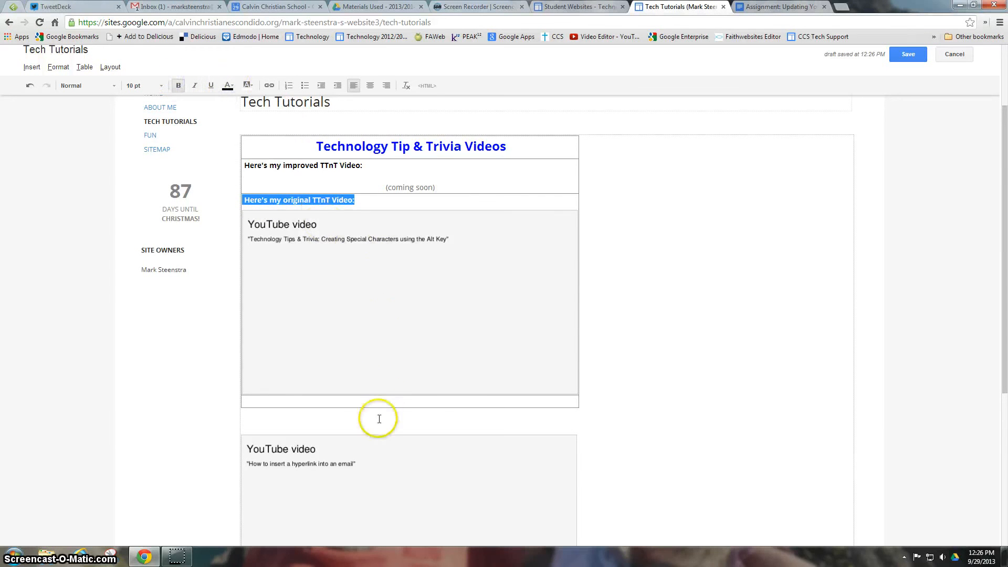
left_click(350, 418)
scroll(638, 425, "down", 2)
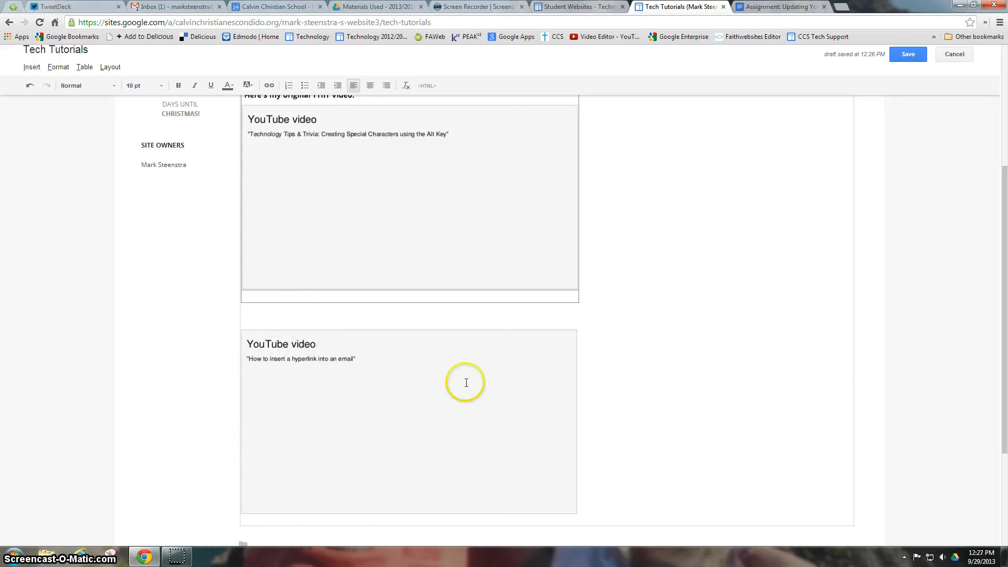
Move the "How to insert a hyperlink into an email" video from below the table into its empty last row
left_click(359, 412)
left_click_drag(358, 413, 274, 297)
left_click(572, 387)
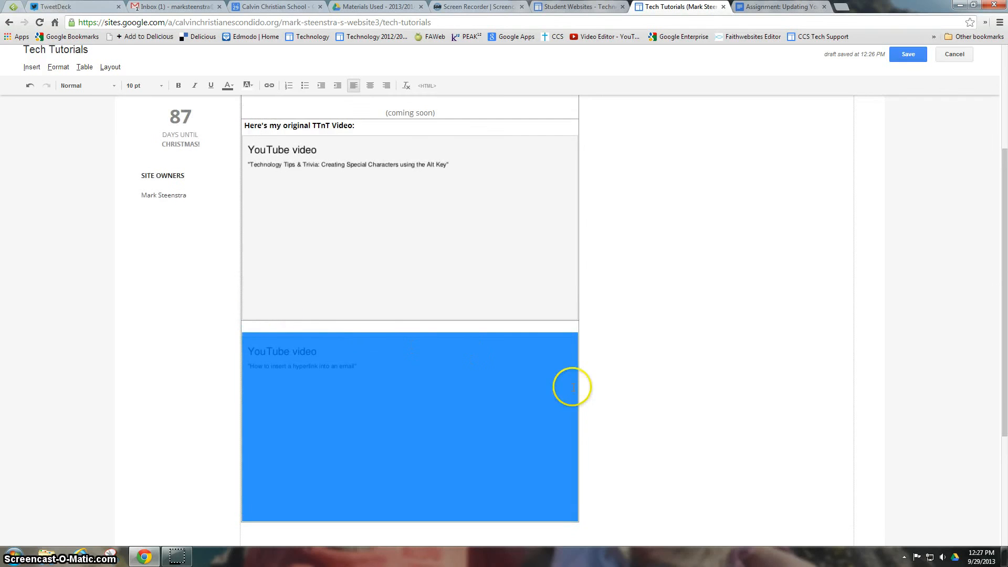
scroll(576, 387, "down", 4)
left_click(398, 351)
scroll(650, 341, "up", 1)
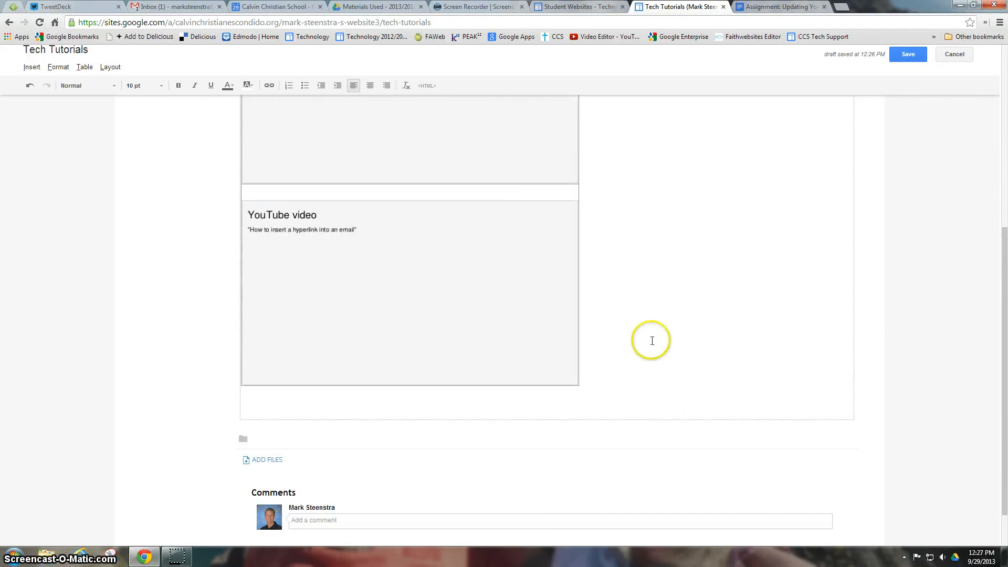
Enter the label "This is my first screencast that I made for Tech Class:" above the video in the table's last row
left_click(272, 193)
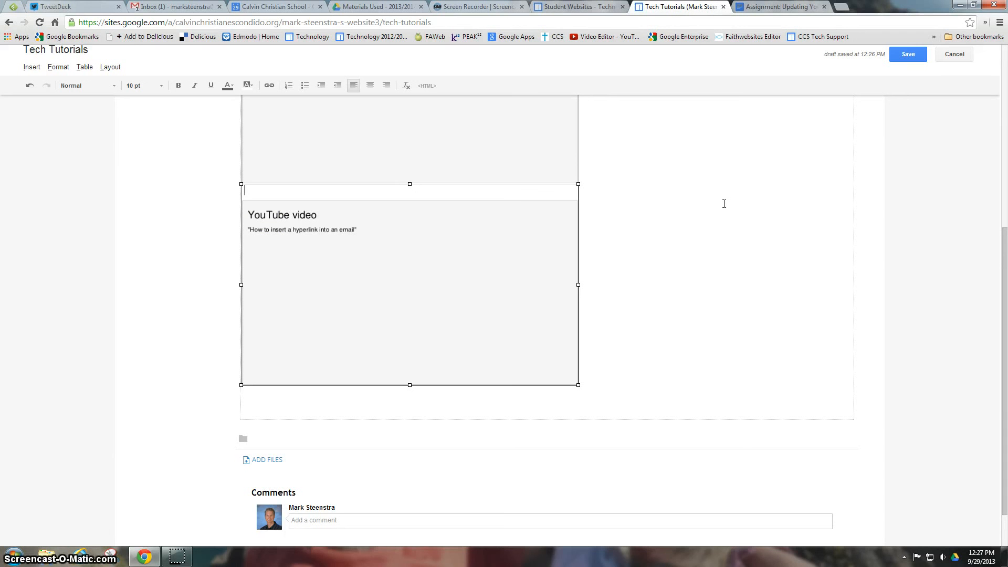
type("T")
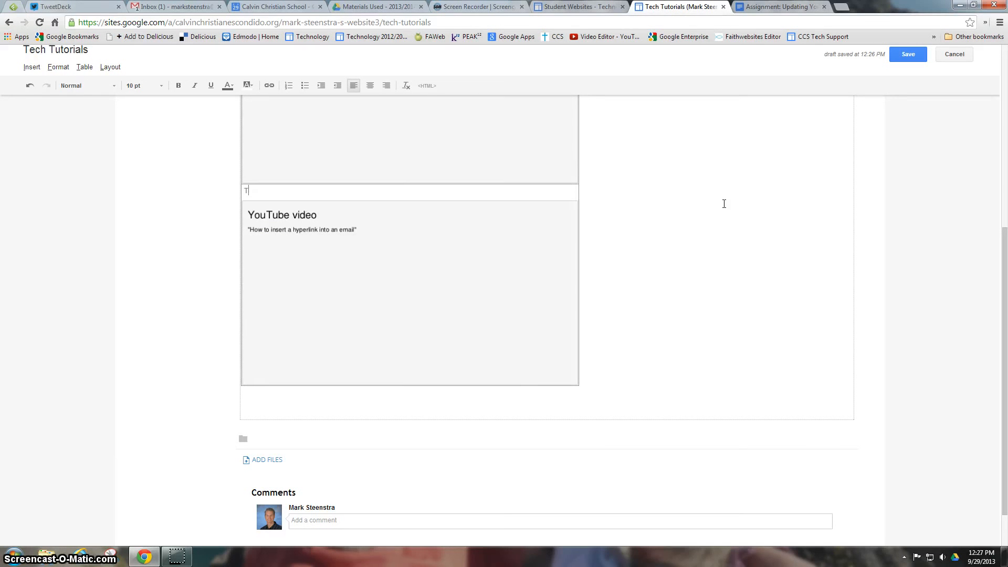
type("his is my first screencast that I made for Tech")
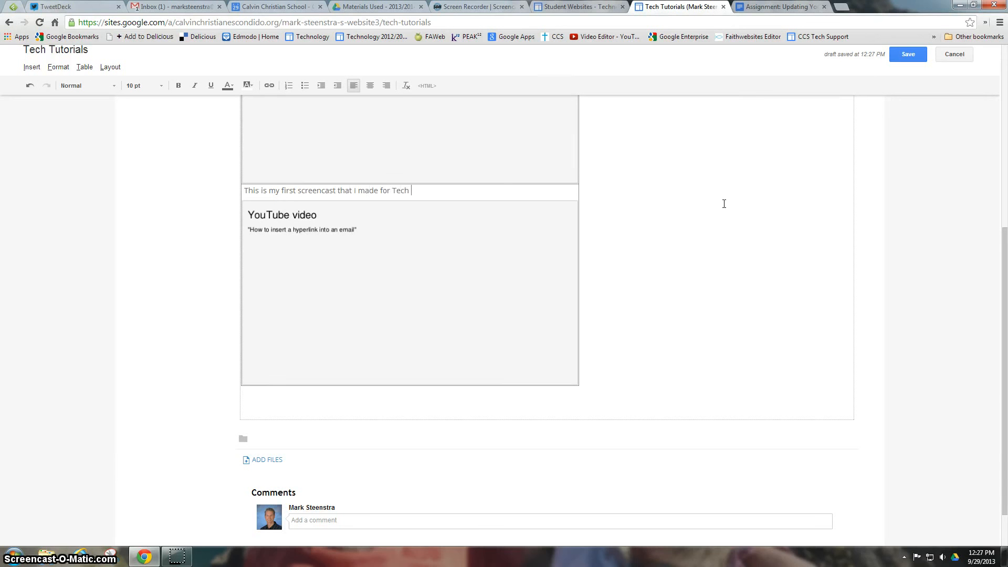
type("ass:")
scroll(682, 264, "up", 3)
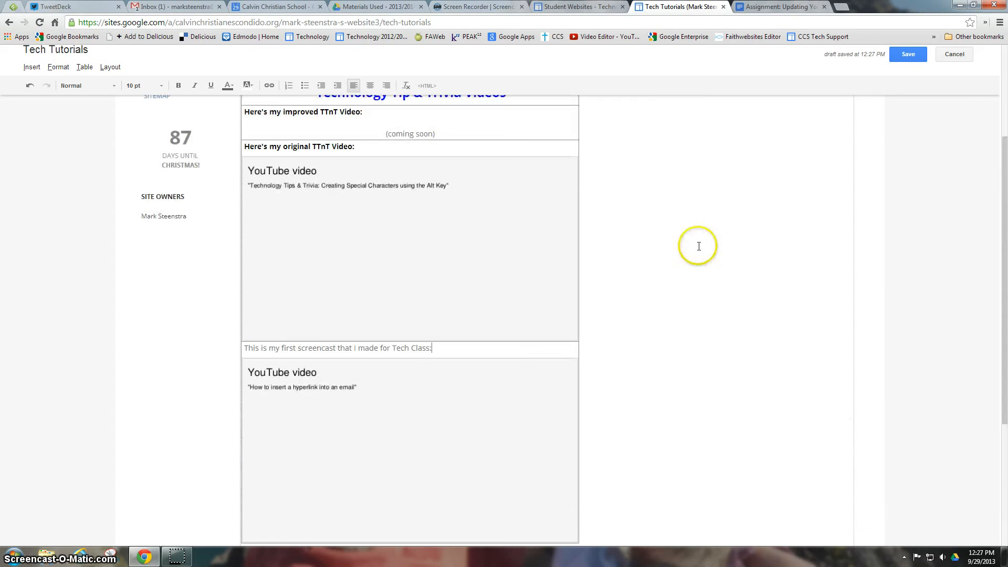
Save the Tech Tutorials page and check the spacing of the labels and videos in the table
left_click(908, 55)
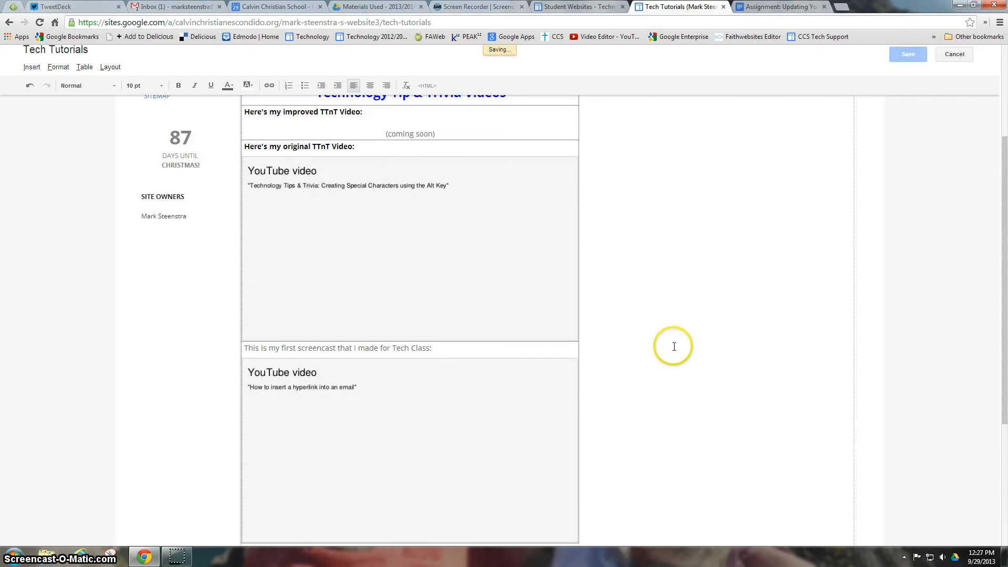
scroll(713, 352, "up", 3)
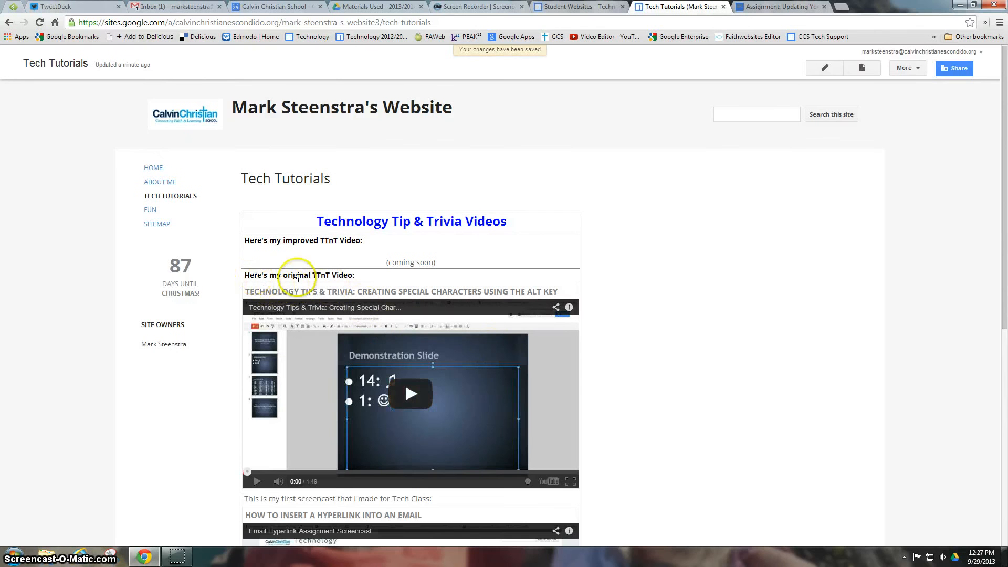
scroll(672, 341, "down", 2)
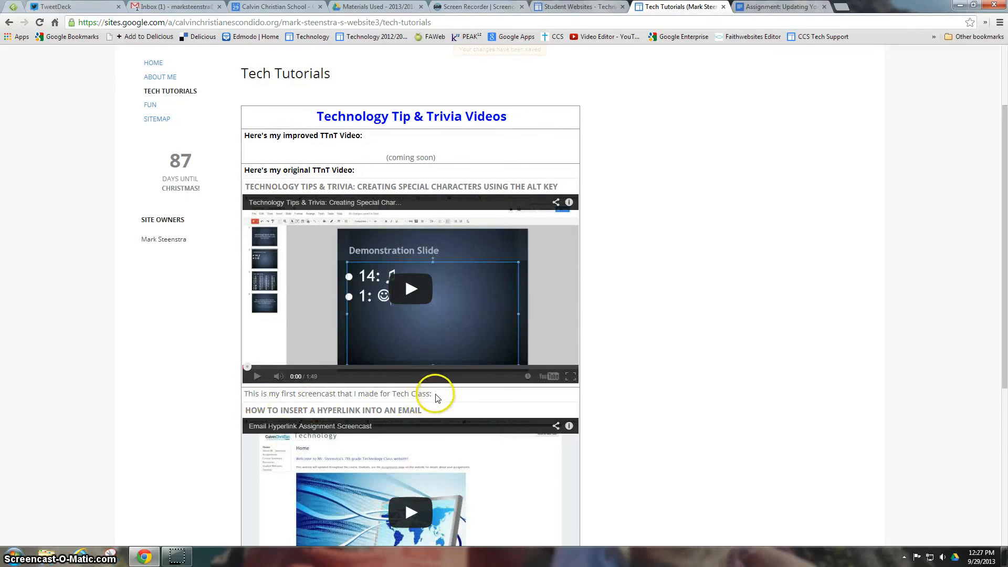
scroll(715, 402, "down", 2)
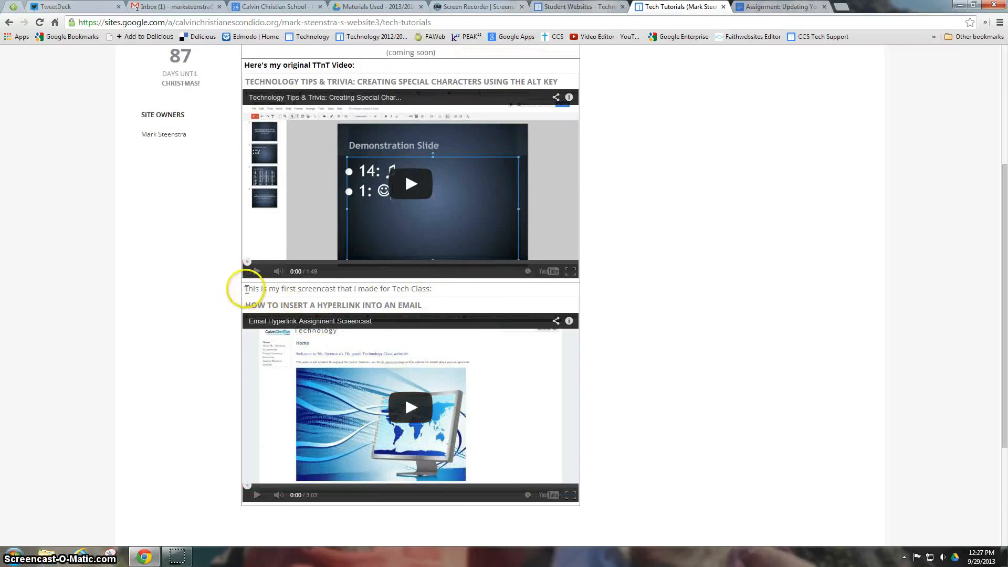
scroll(802, 324, "up", 3)
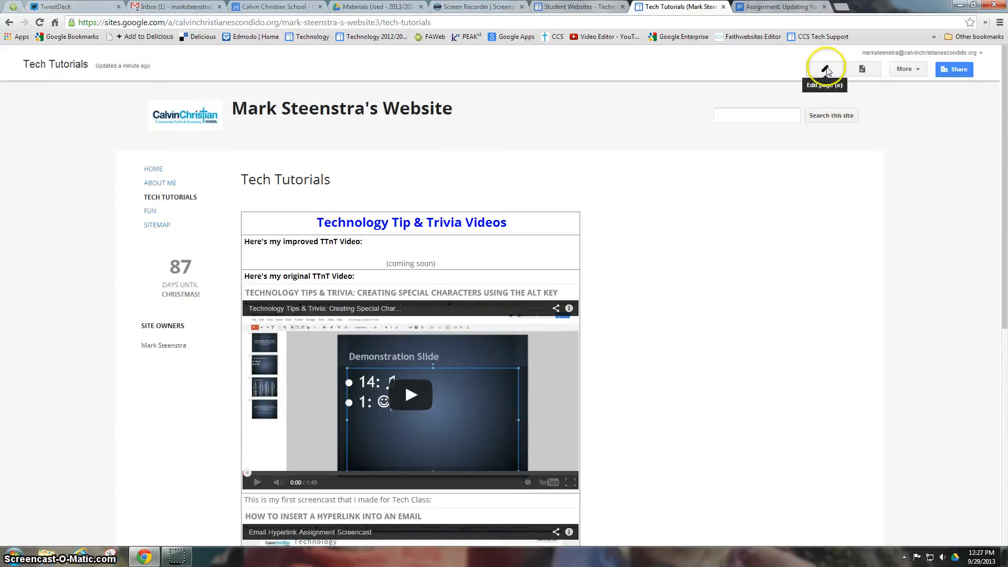
Reopen the Tech Tutorials page for editing and add a blank line above the original video label and the first screencast label
left_click(826, 67)
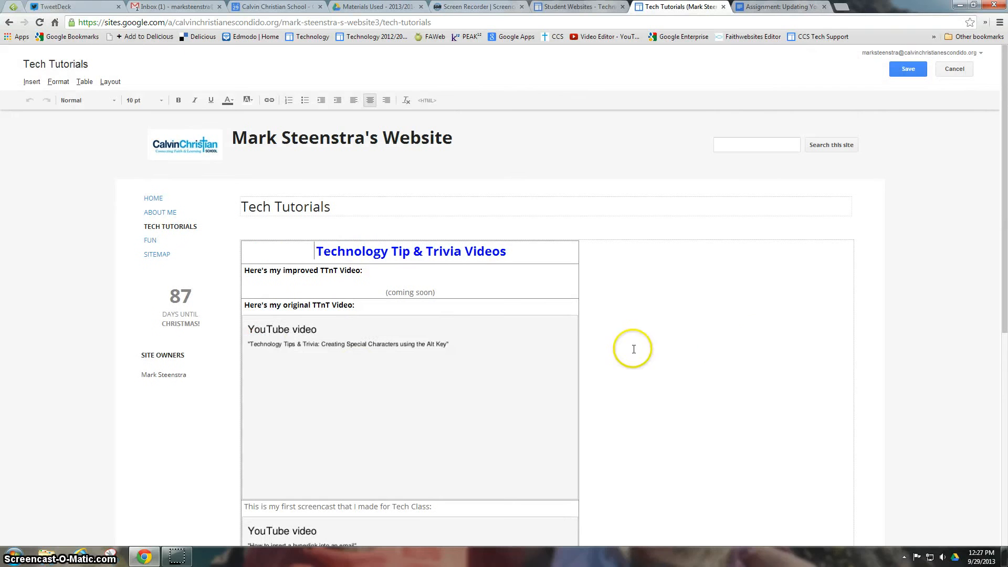
left_click(244, 304)
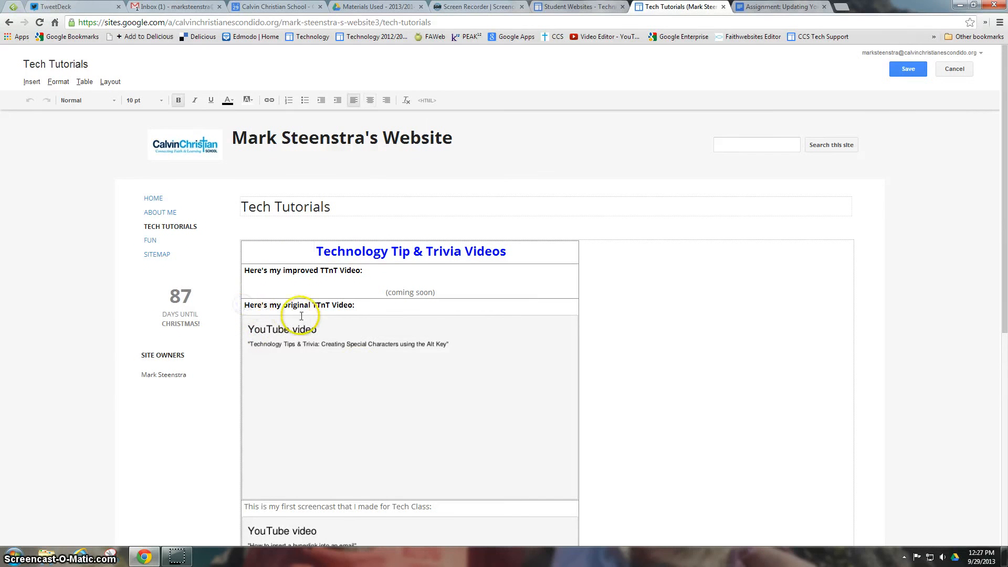
key("Return")
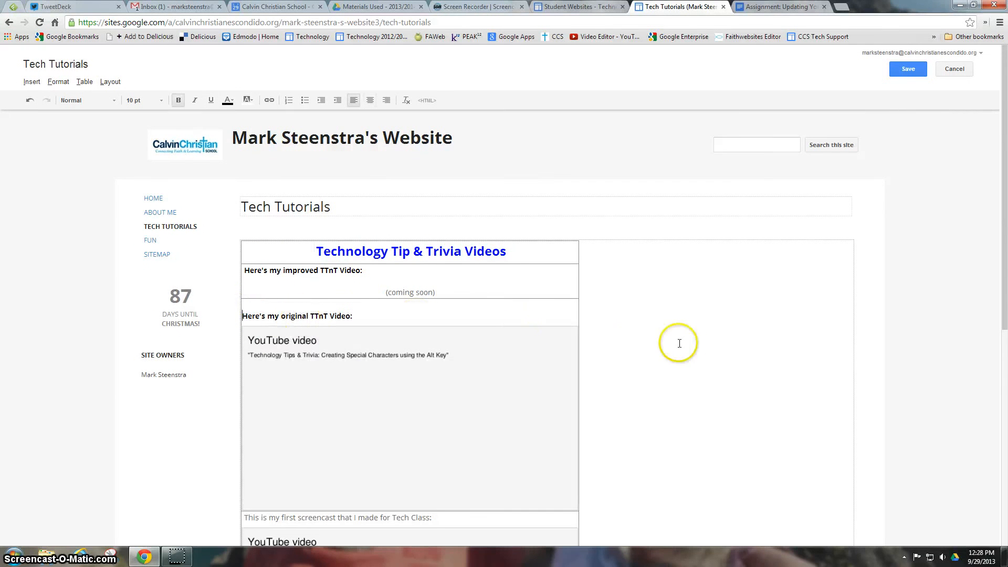
scroll(684, 345, "down", 2)
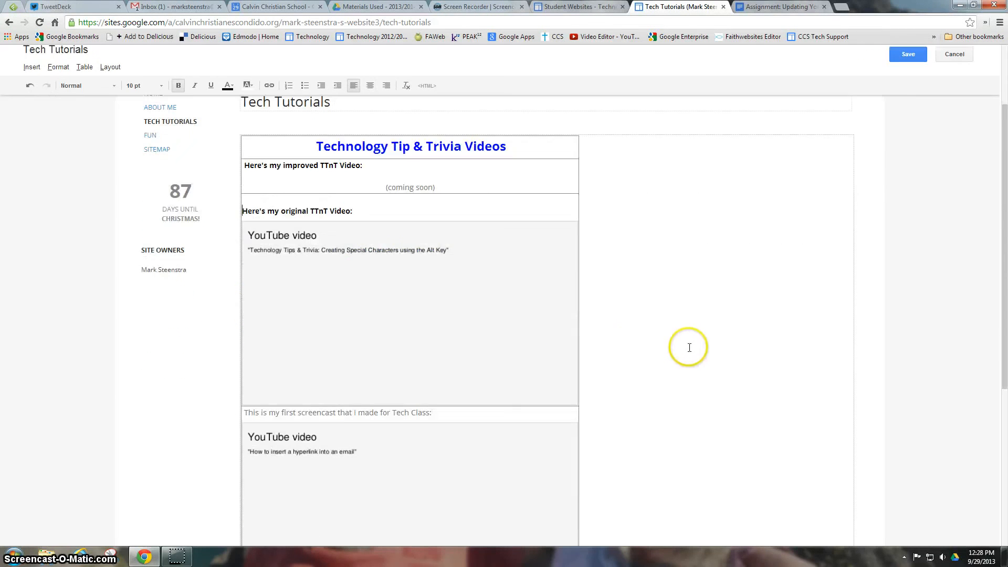
left_click(245, 412)
key("Return")
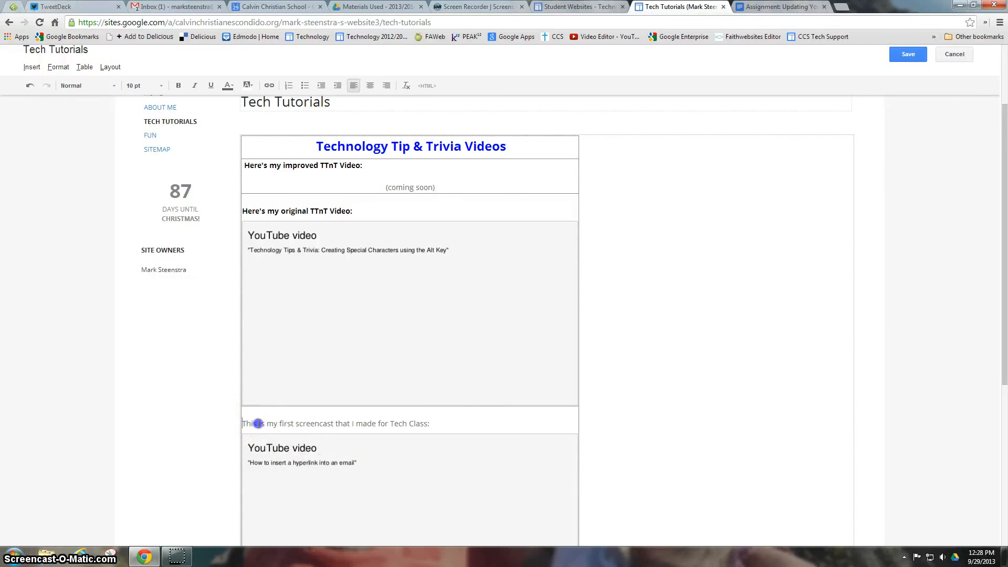
Make the "This is my first screencast that I made for Tech Class:" label bold and black, and save the page
left_click_drag(258, 423, 456, 426)
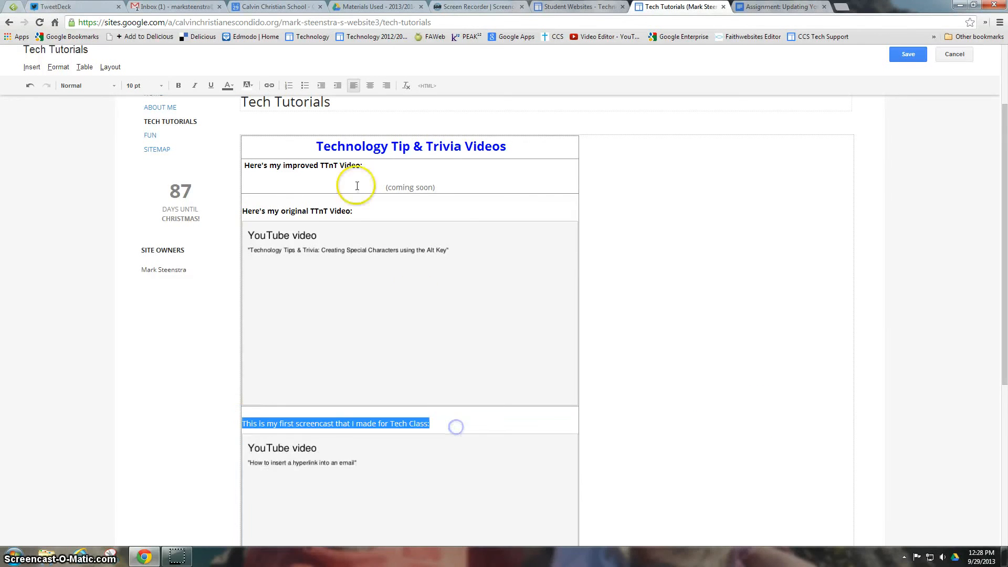
left_click(178, 86)
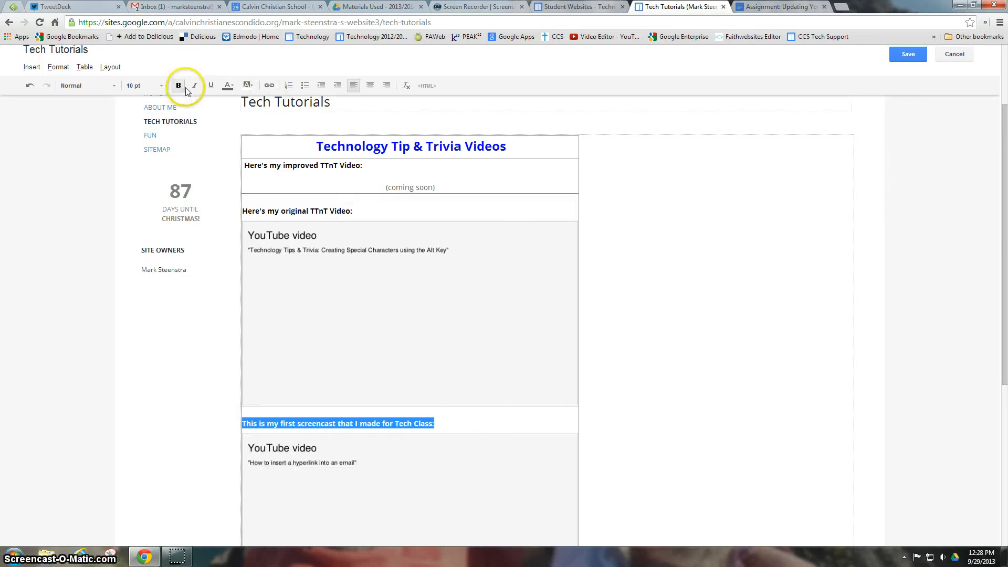
left_click(234, 90)
left_click(224, 97)
left_click(776, 352)
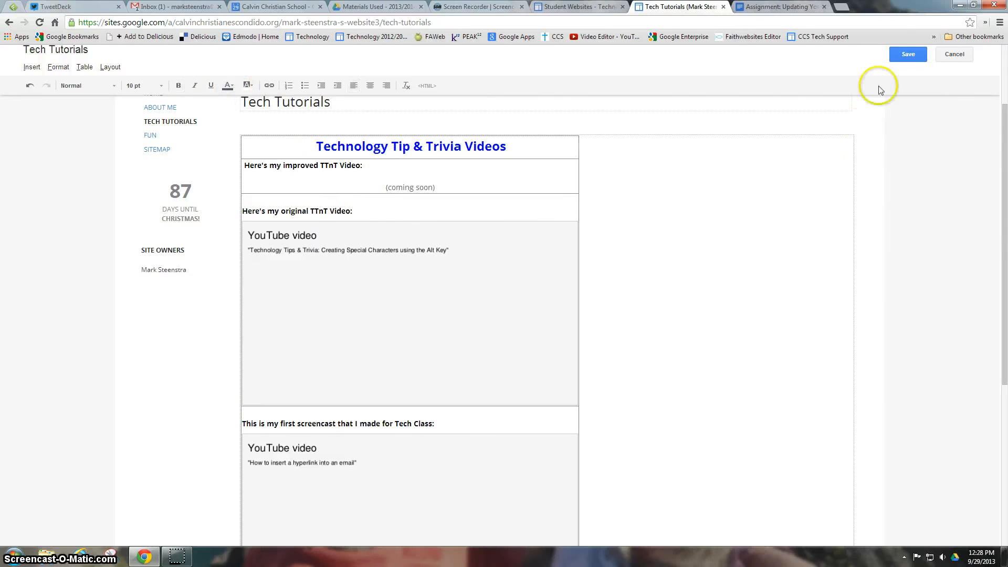
left_click(906, 55)
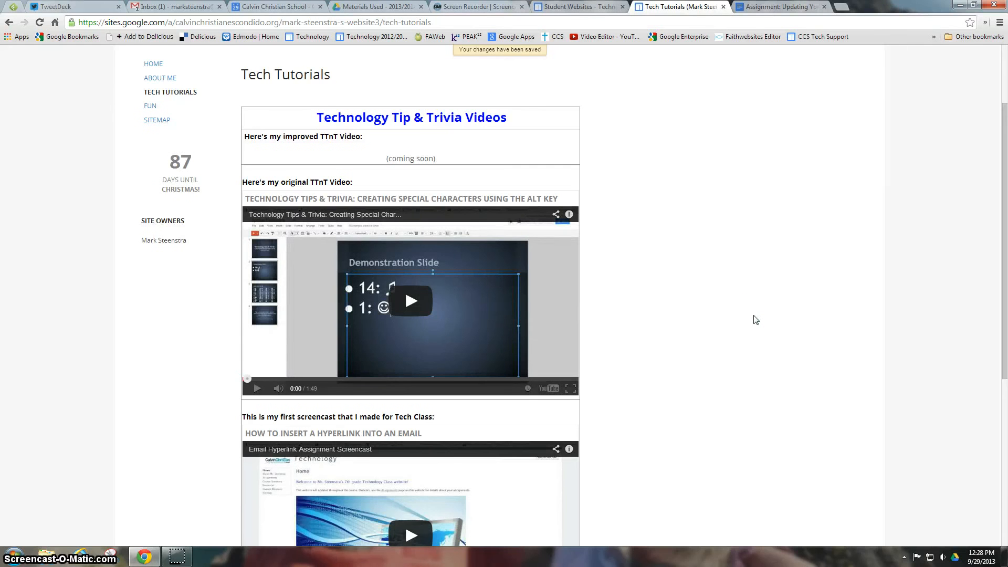
Review the saved video table on Tech Tutorials and look through the site's About Me and Fun pages
scroll(755, 320, "down", 1)
scroll(755, 320, "up", 3)
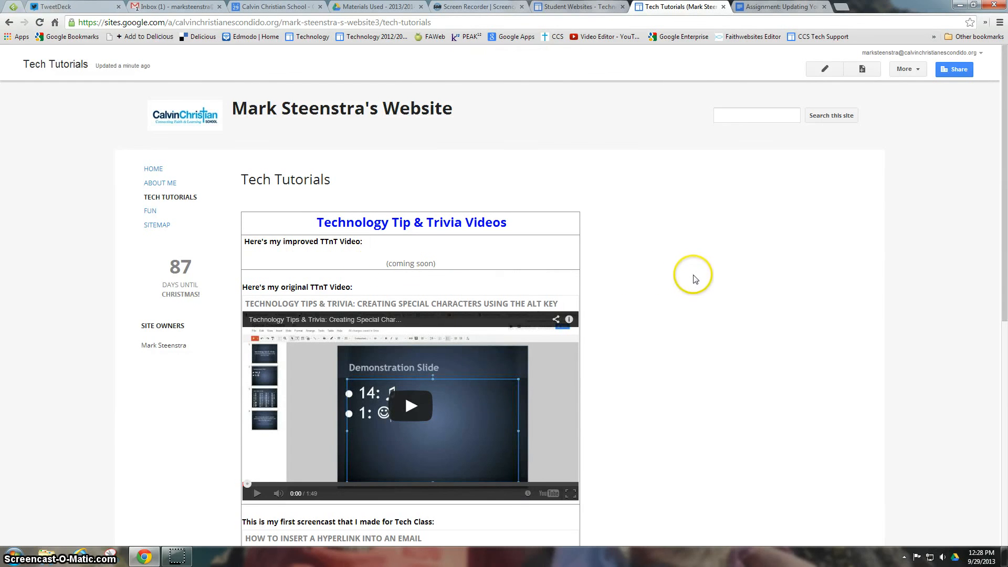
scroll(689, 277, "down", 2)
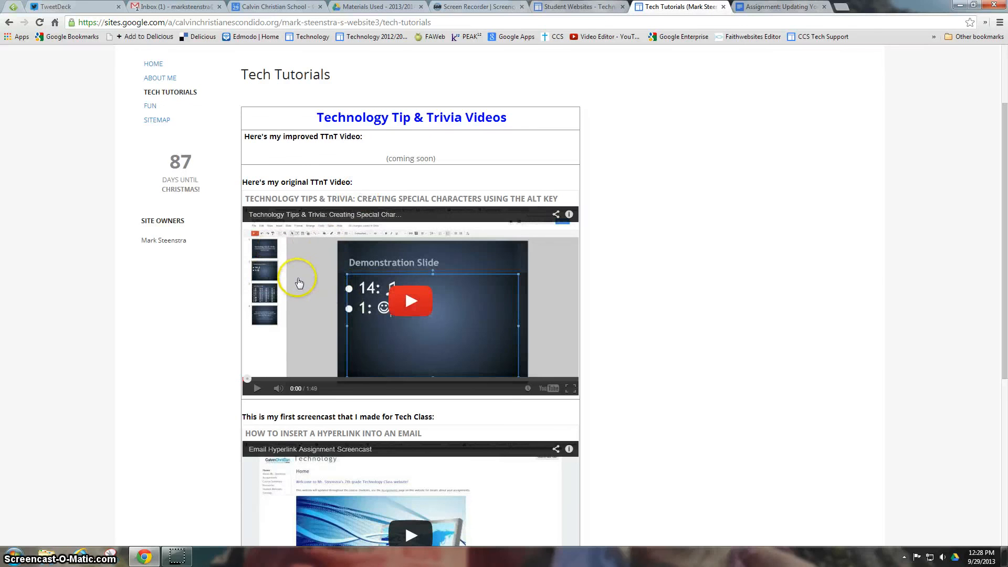
scroll(766, 304, "down", 1)
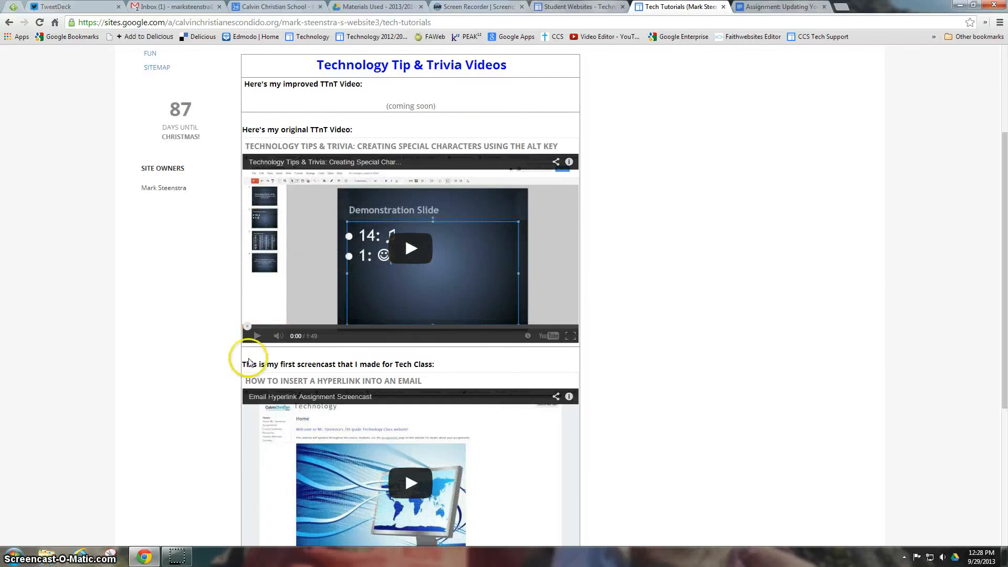
scroll(722, 366, "down", 2)
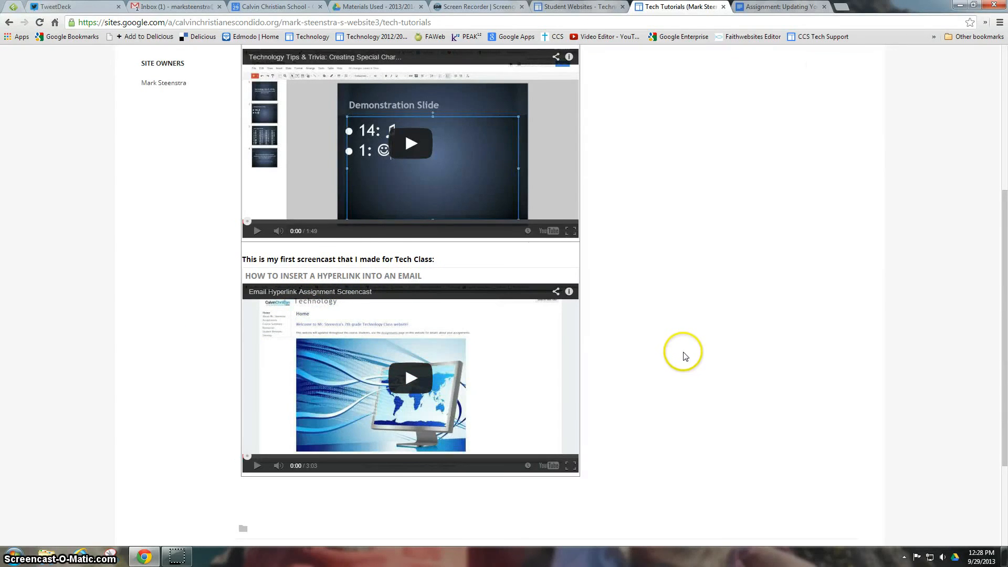
scroll(685, 356, "up", 5)
left_click(693, 352)
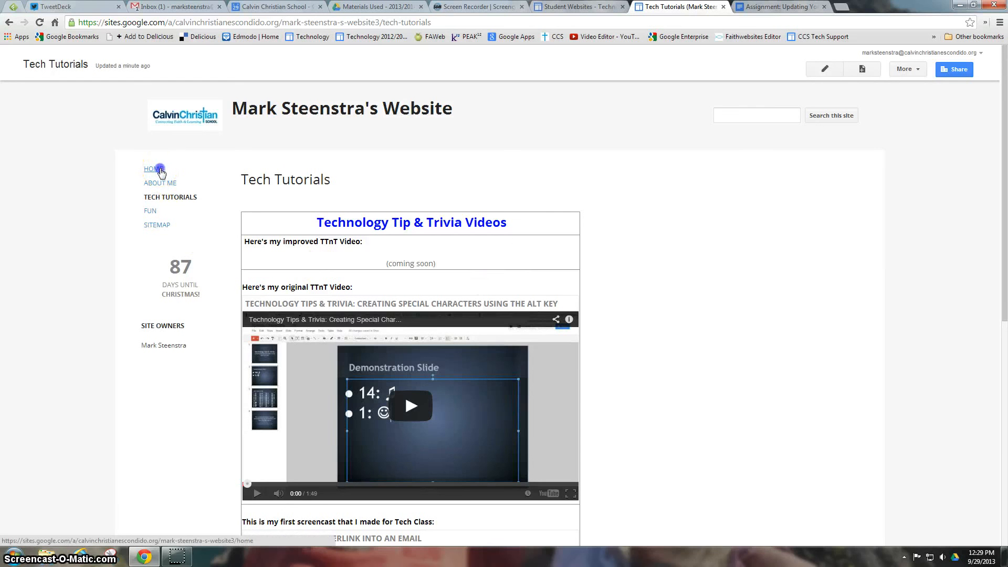
left_click(161, 184)
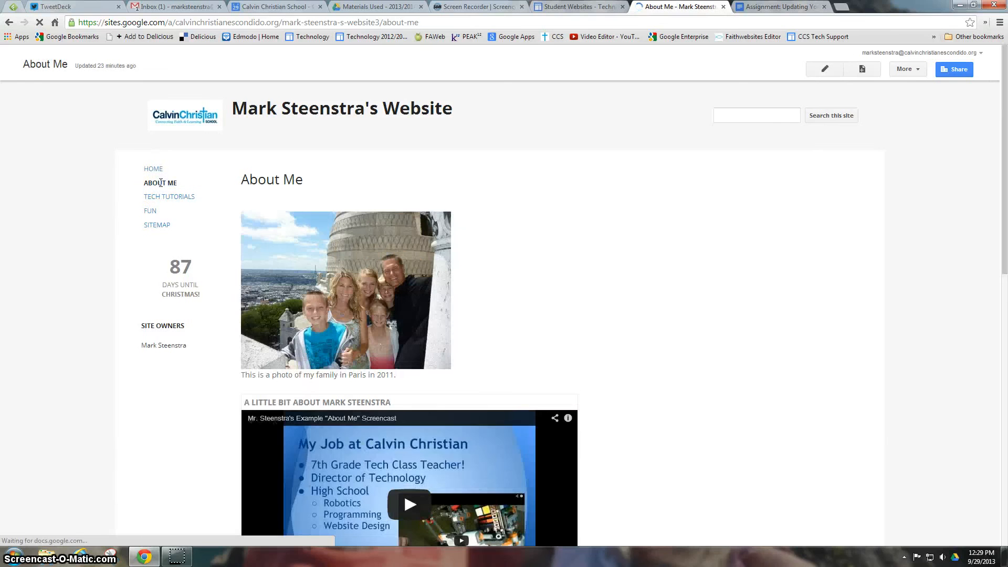
left_click(166, 199)
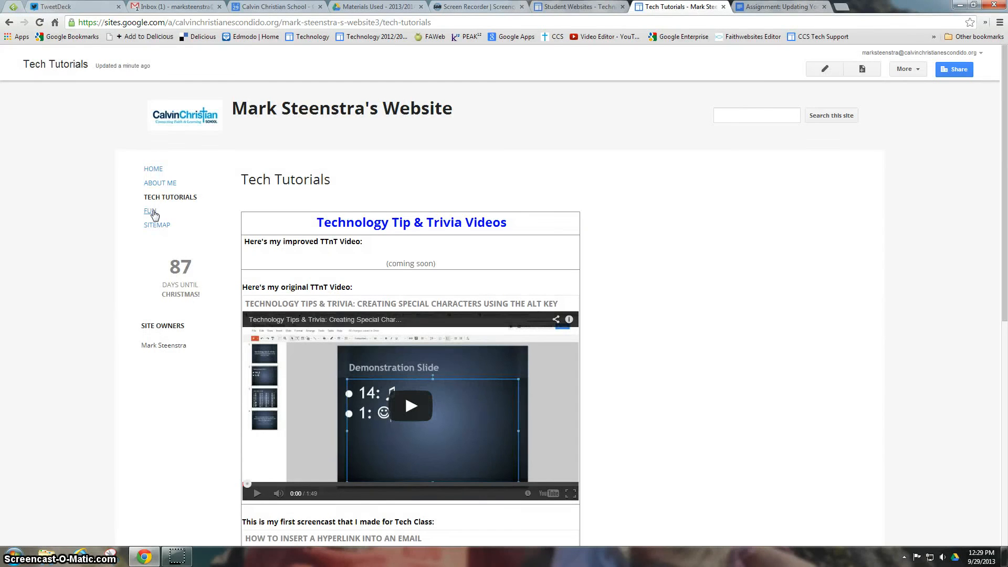
left_click(152, 211)
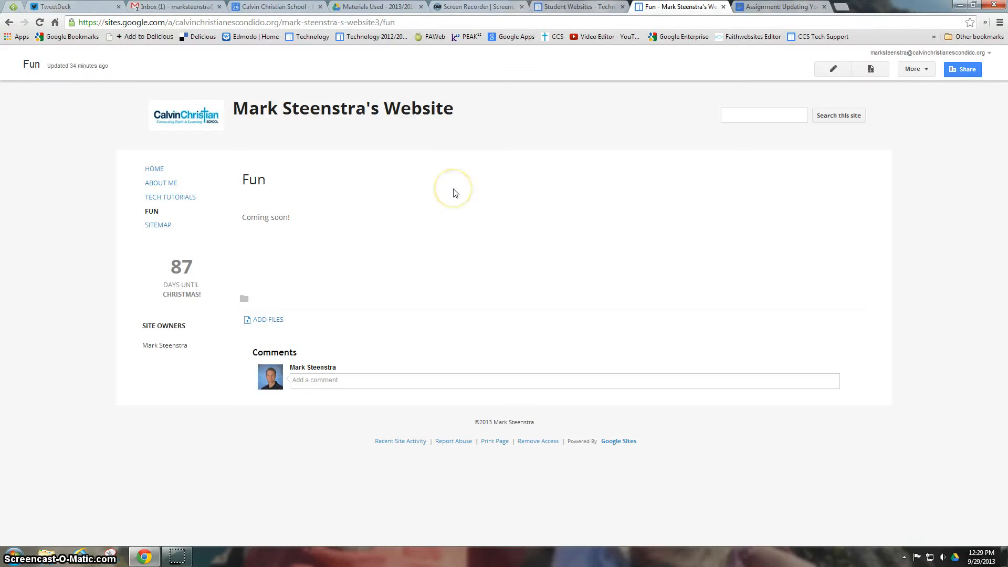
Change the site's base theme to Ember in the site management settings and save the change
left_click(928, 68)
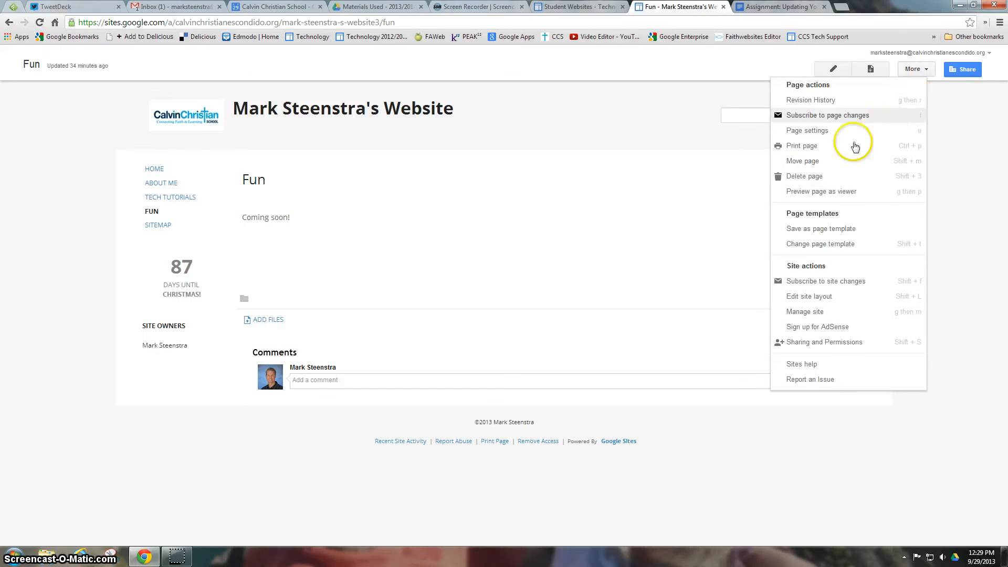
left_click(806, 311)
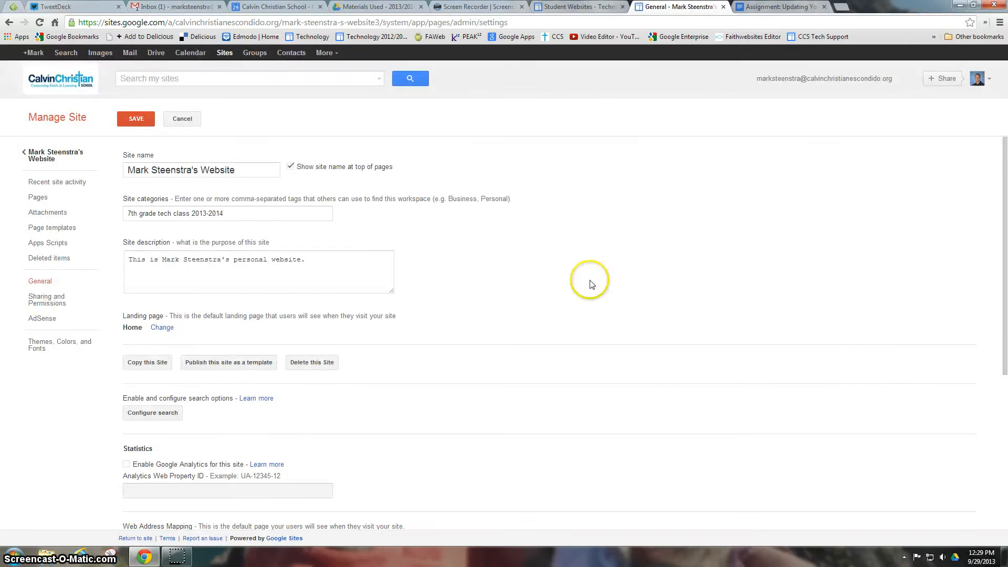
left_click(39, 348)
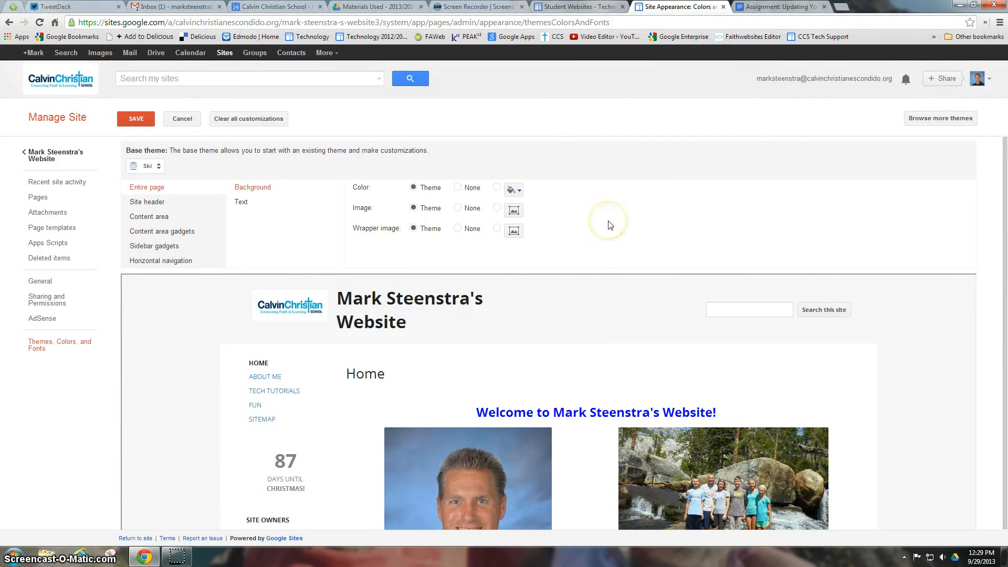
left_click(159, 167)
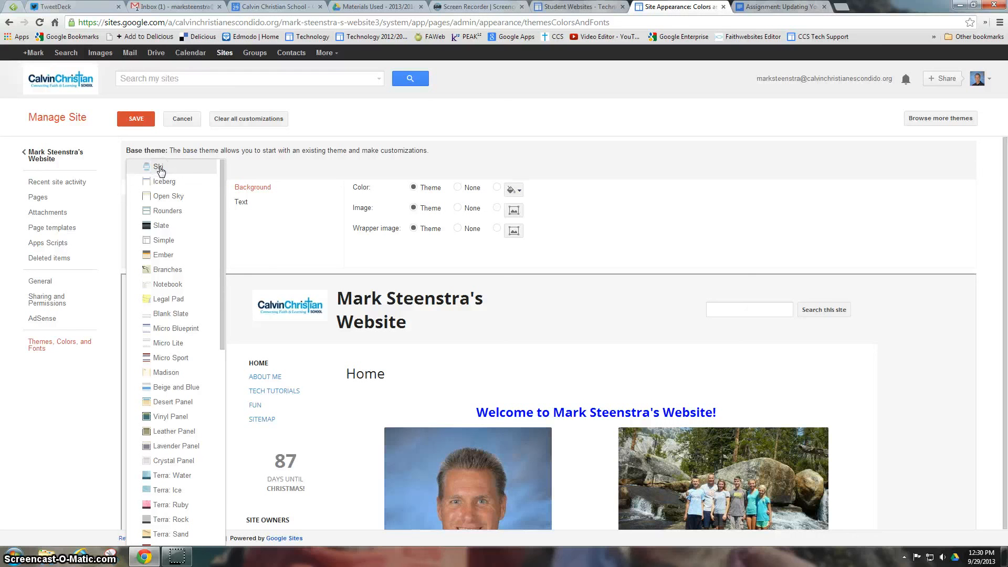
left_click(160, 257)
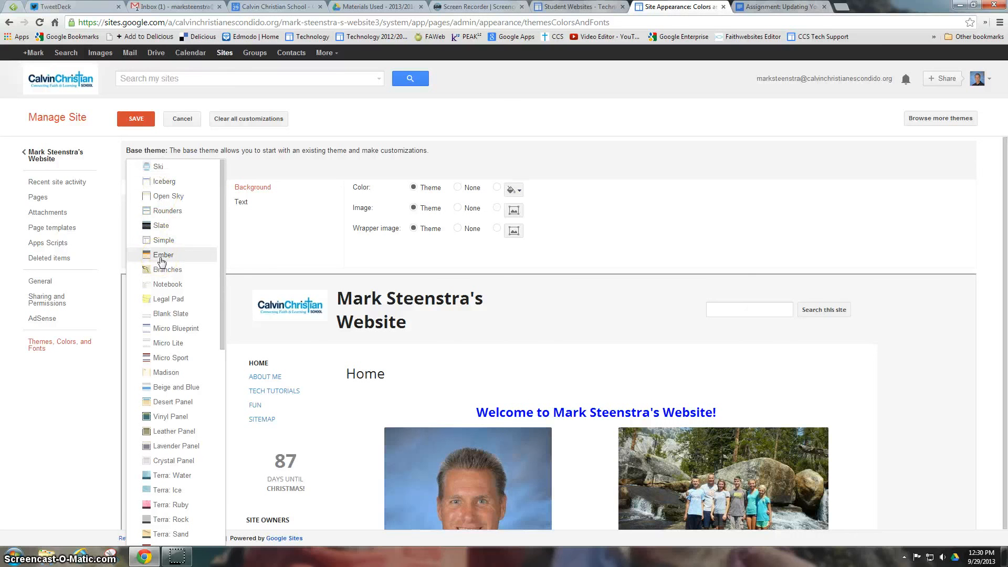
left_click(159, 256)
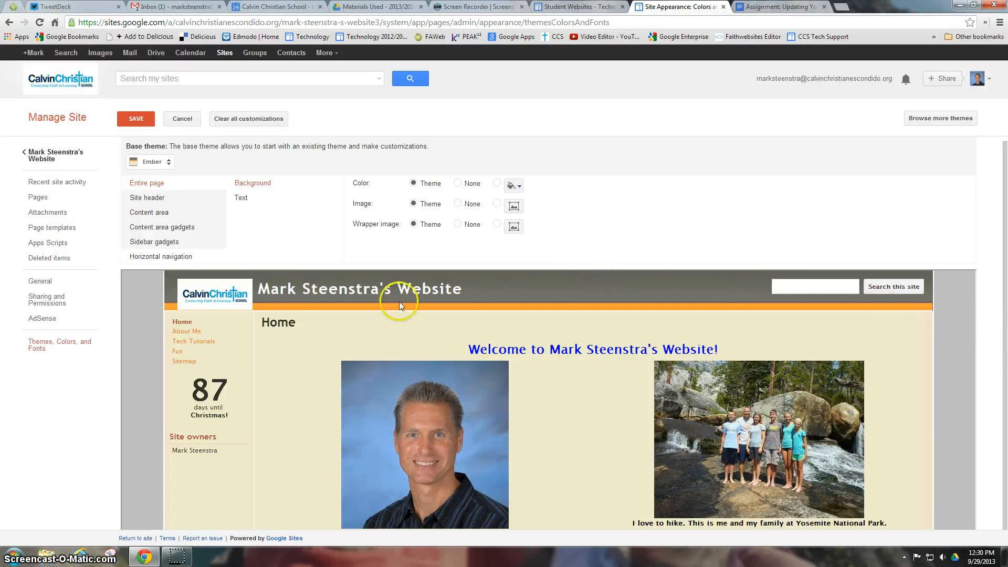
left_click(135, 121)
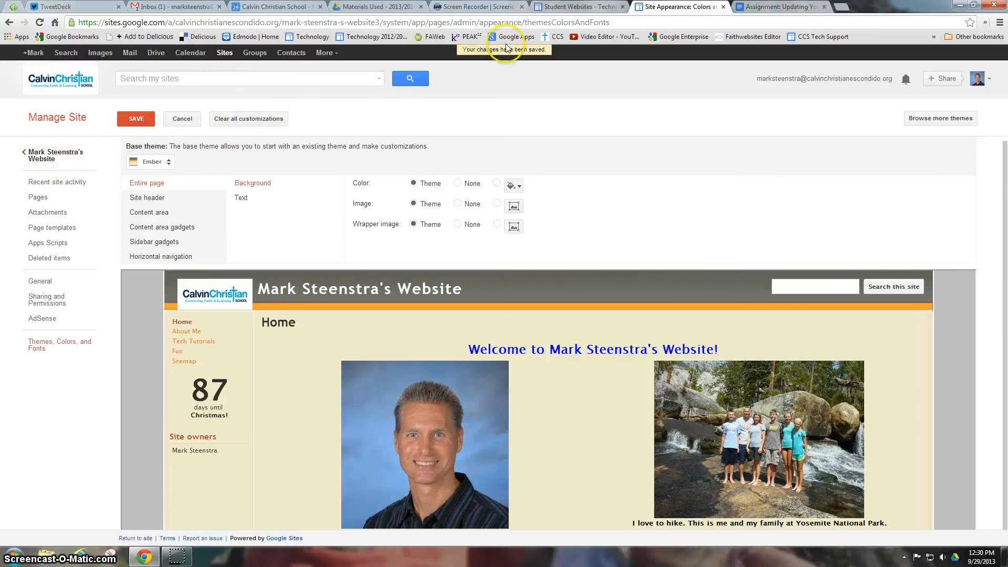
Return to the site and review the Home, About Me, Tech Tutorials and Fun pages with the Ember theme applied
left_click(50, 156)
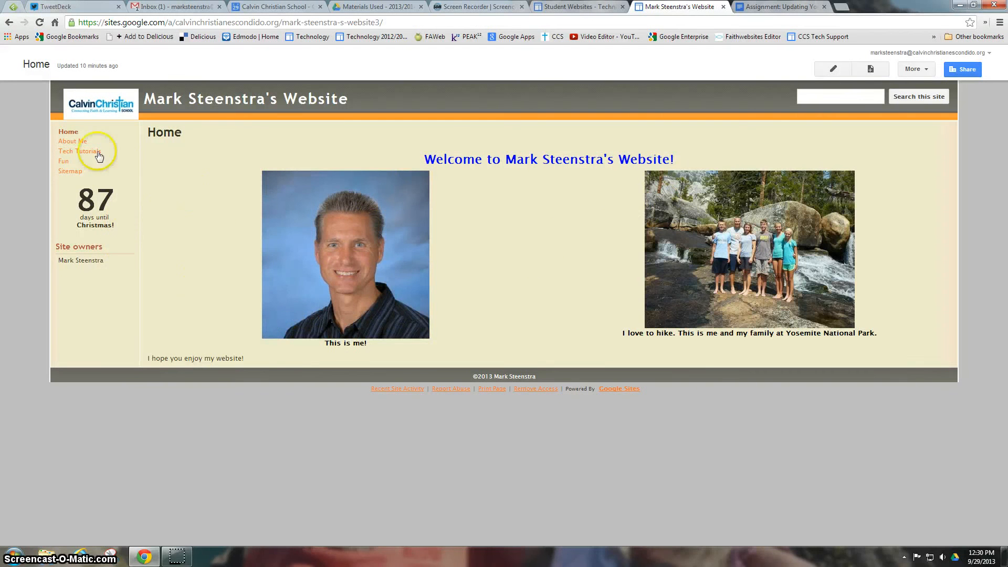
left_click(76, 142)
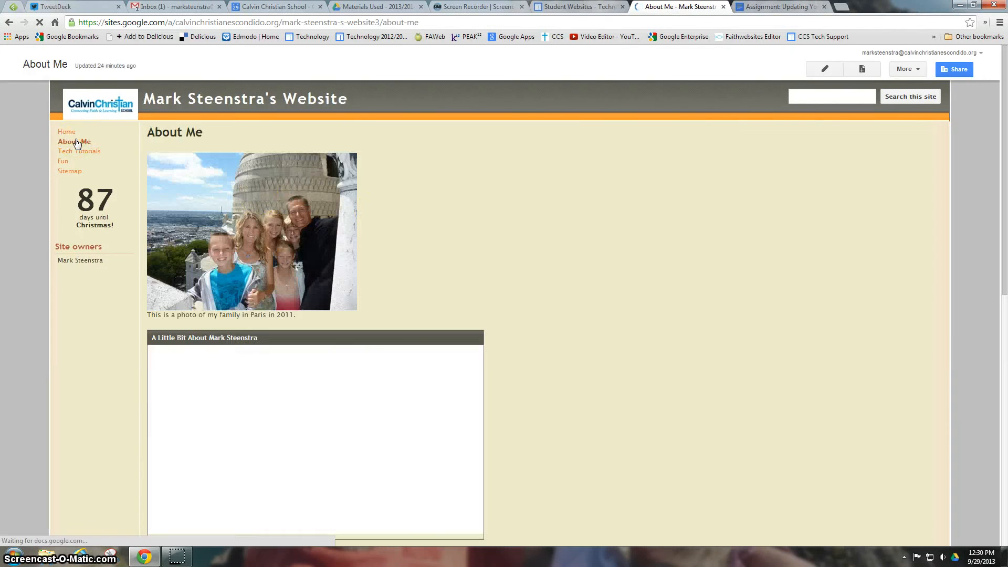
scroll(663, 267, "down", 8)
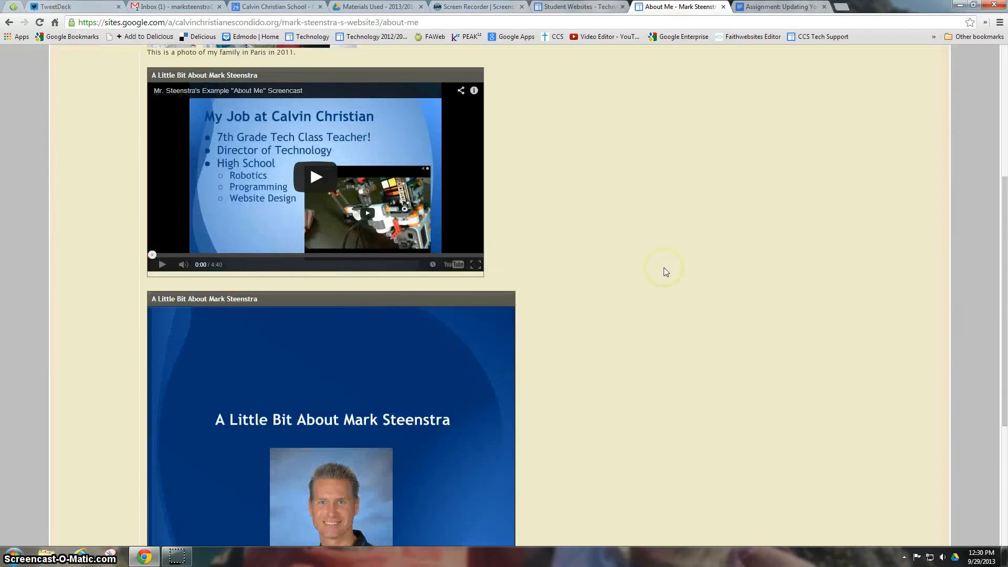
scroll(664, 266, "up", 6)
scroll(663, 268, "up", 2)
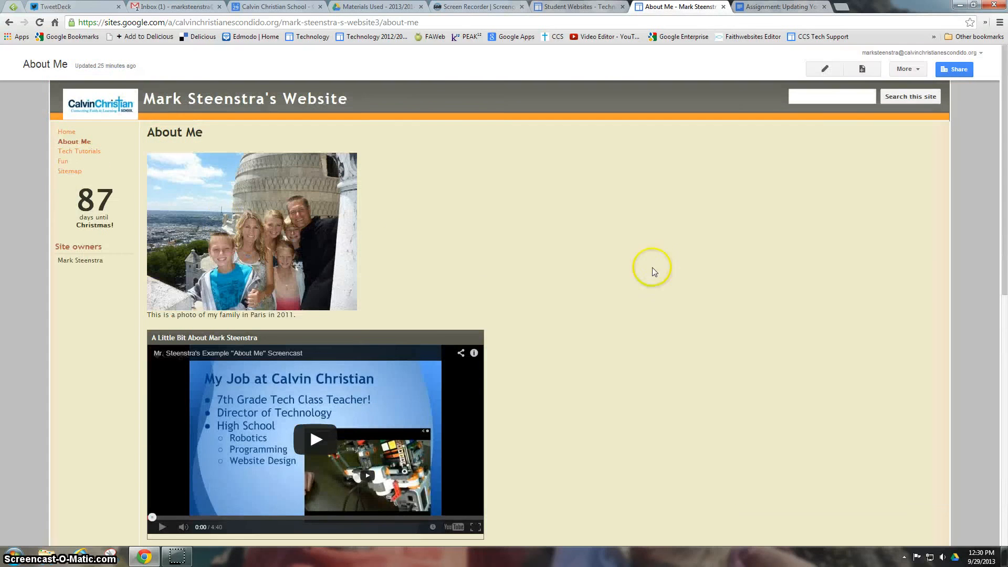
left_click(84, 152)
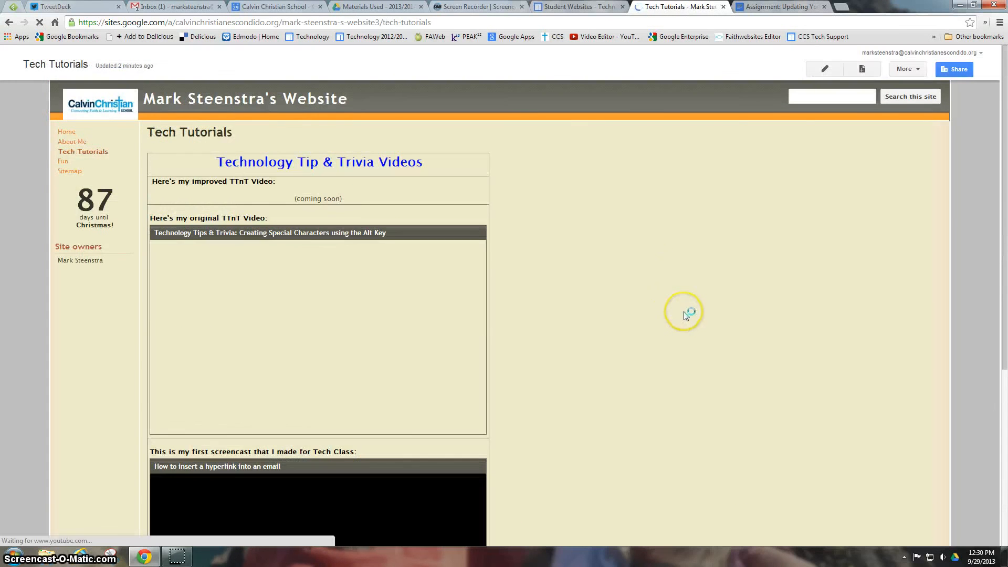
scroll(685, 315, "down", 3)
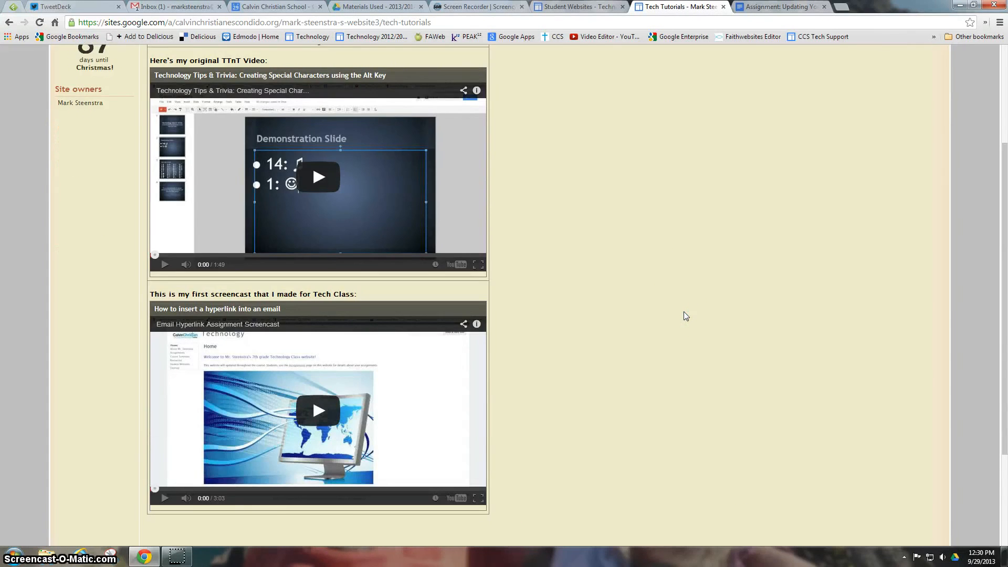
scroll(686, 315, "up", 3)
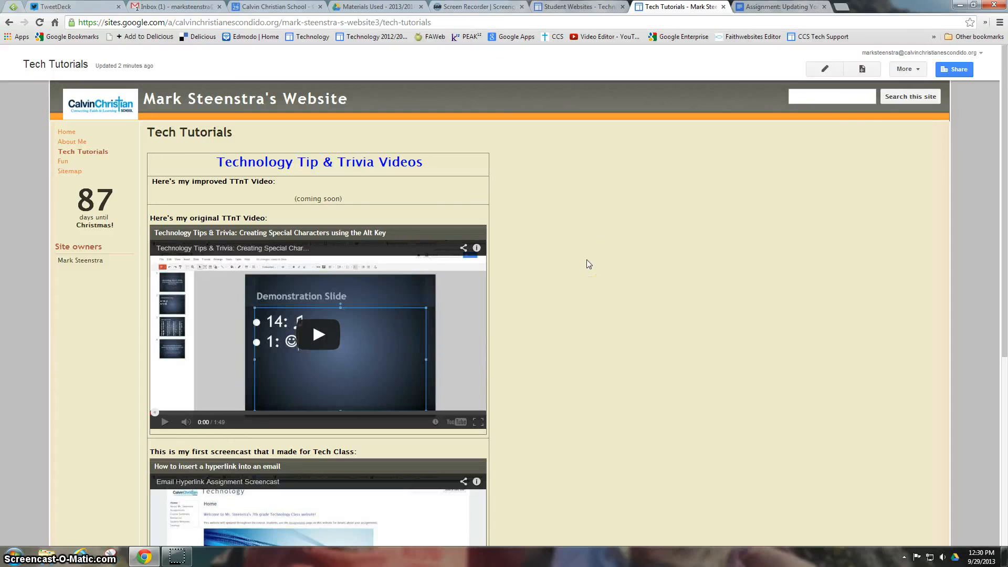
left_click(64, 162)
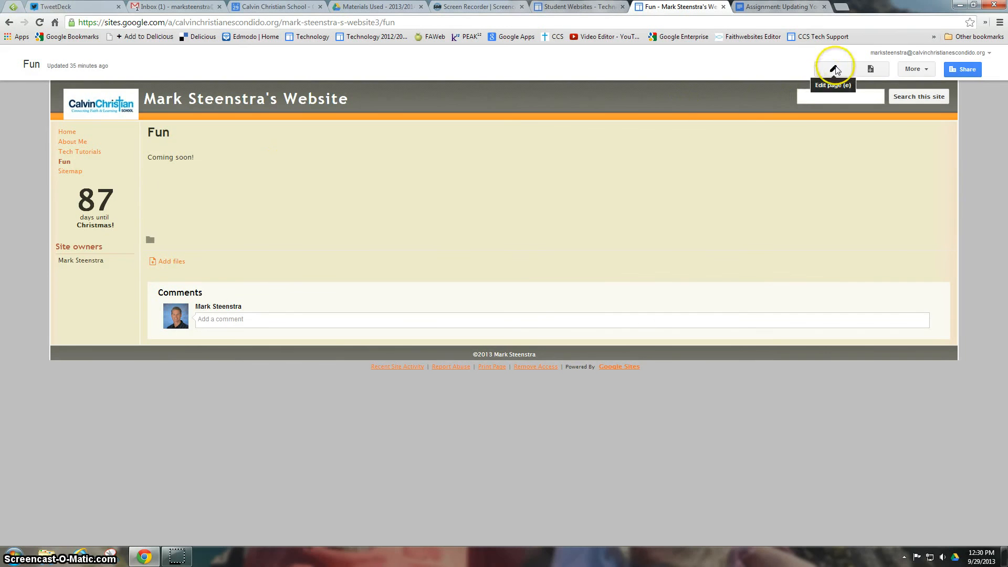
left_click(833, 69)
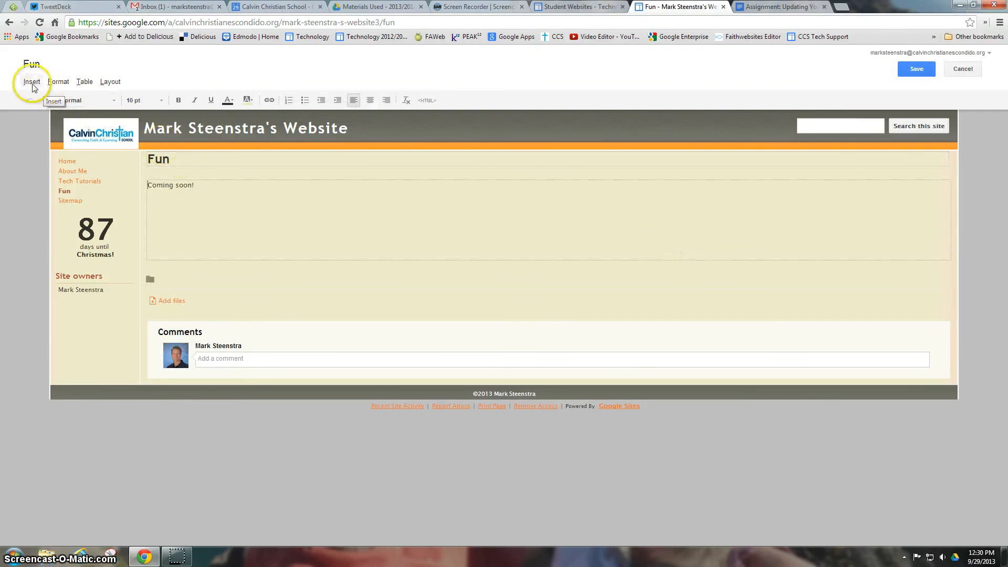
left_click(32, 82)
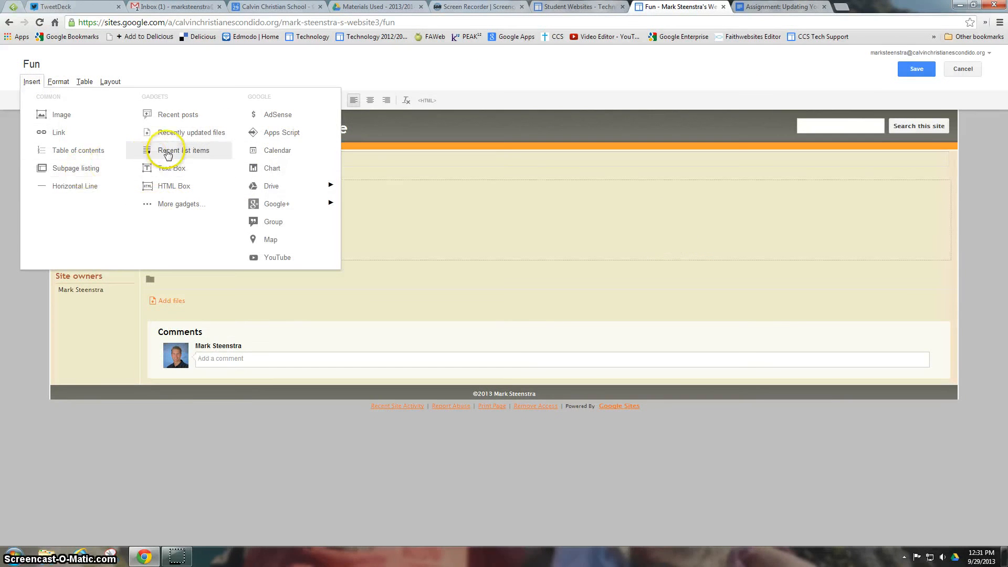
left_click(58, 83)
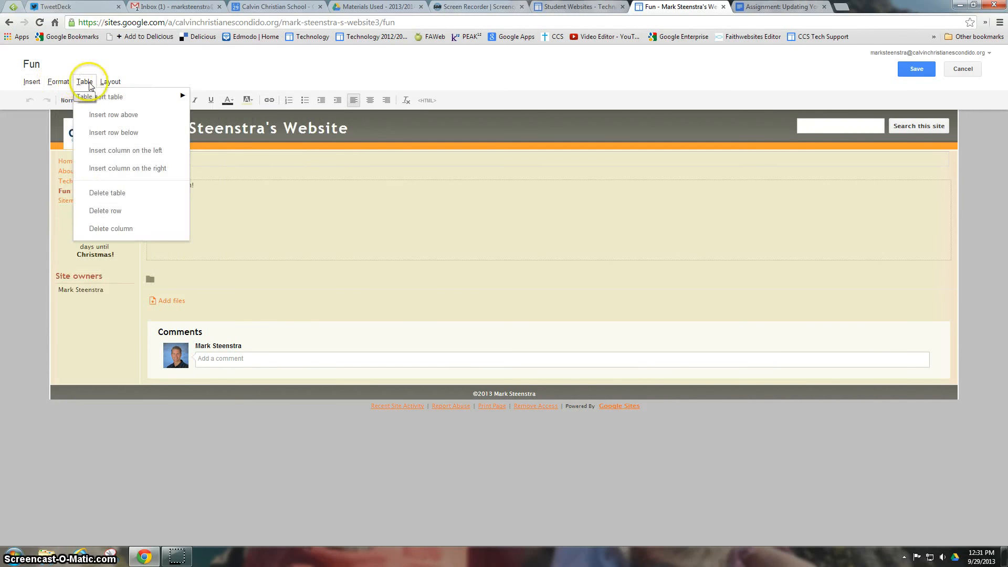
mouse_move(105, 85)
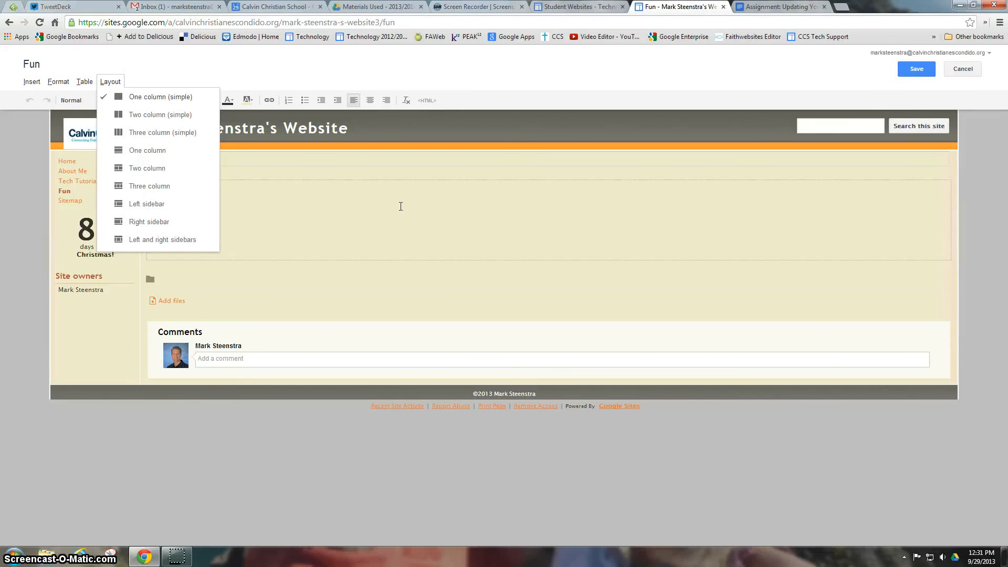
left_click(969, 69)
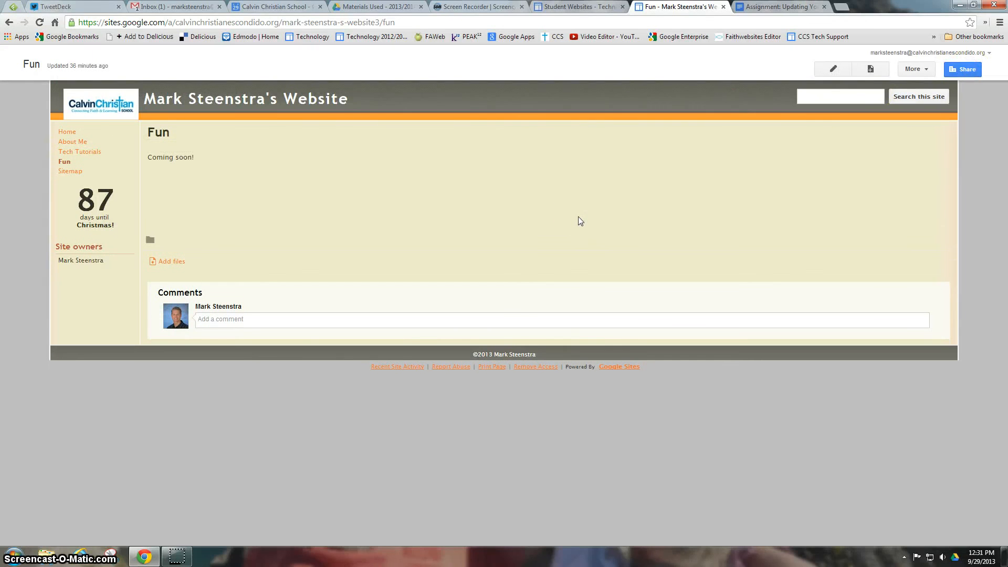